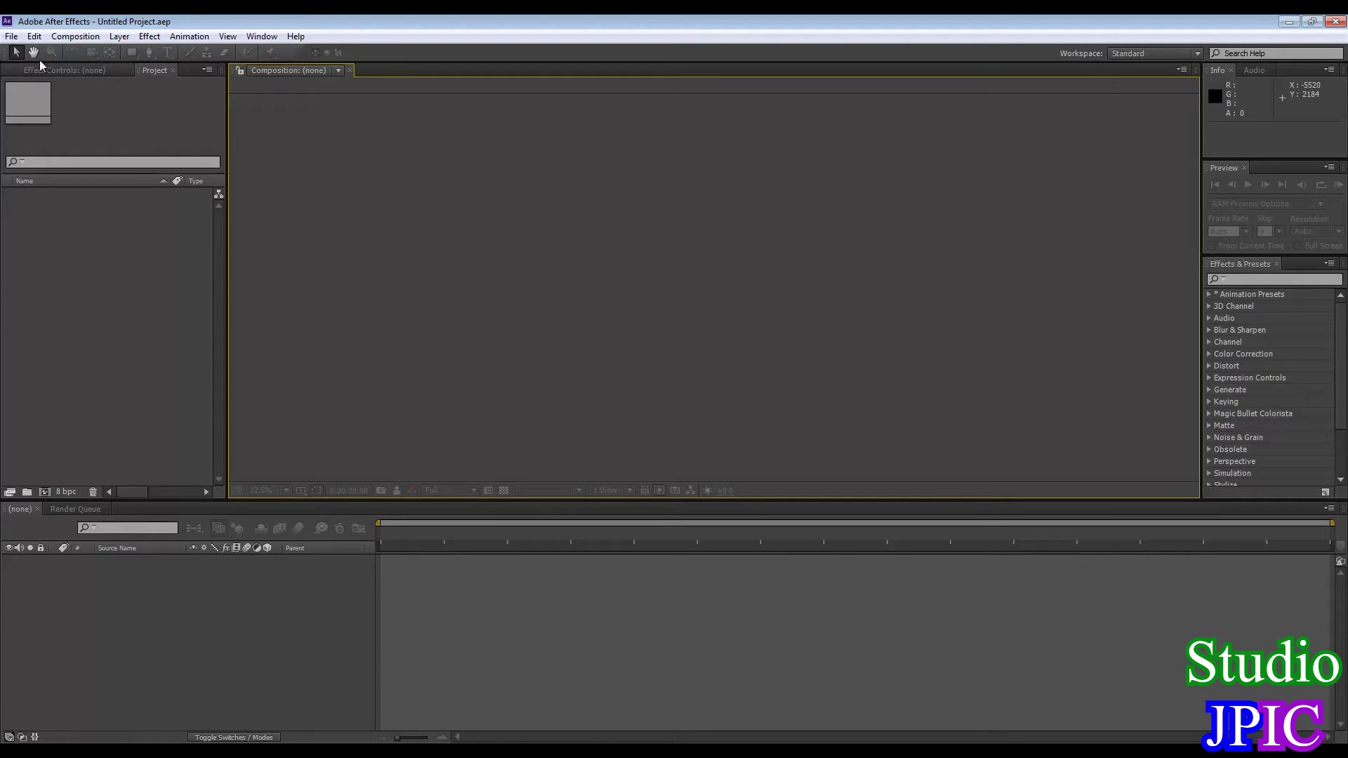
# Start a new, empty After Effects project
pyautogui.click(14, 37)
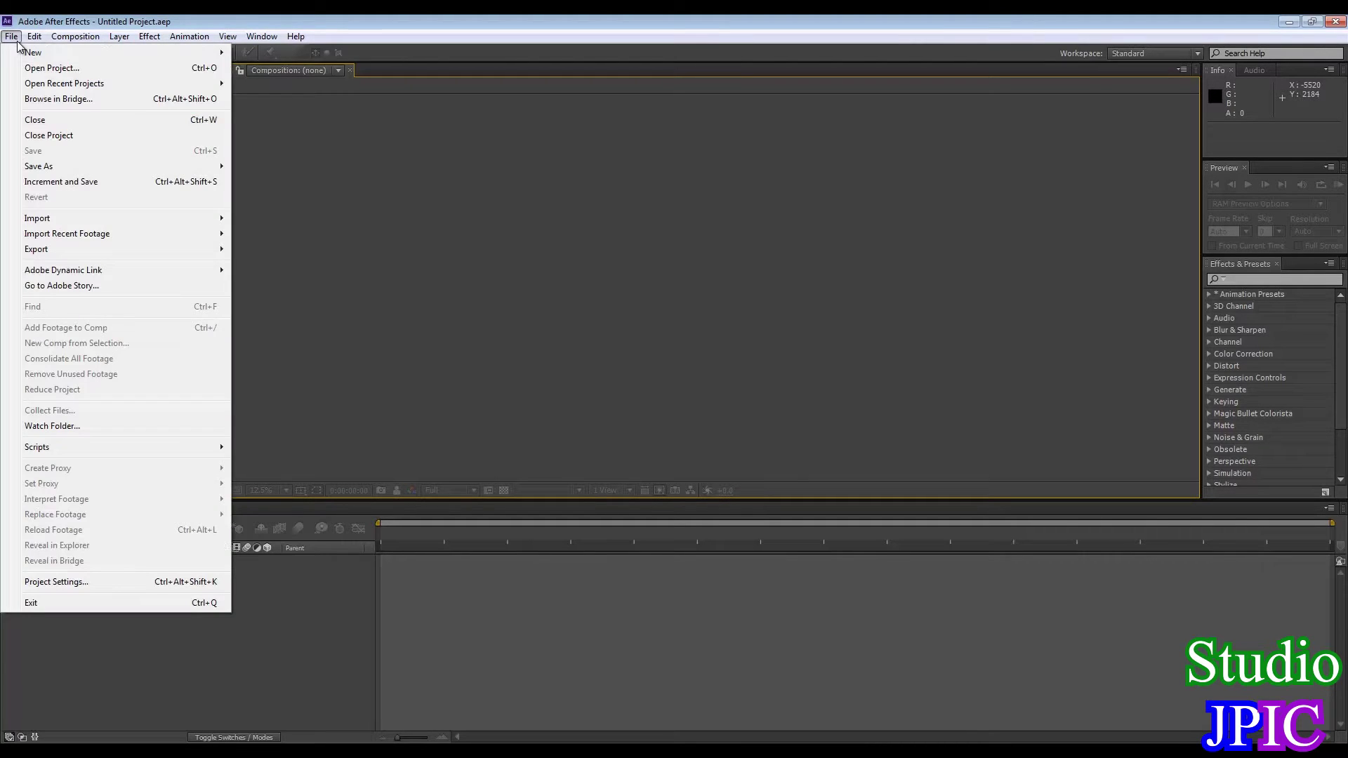
pyautogui.moveTo(141, 53)
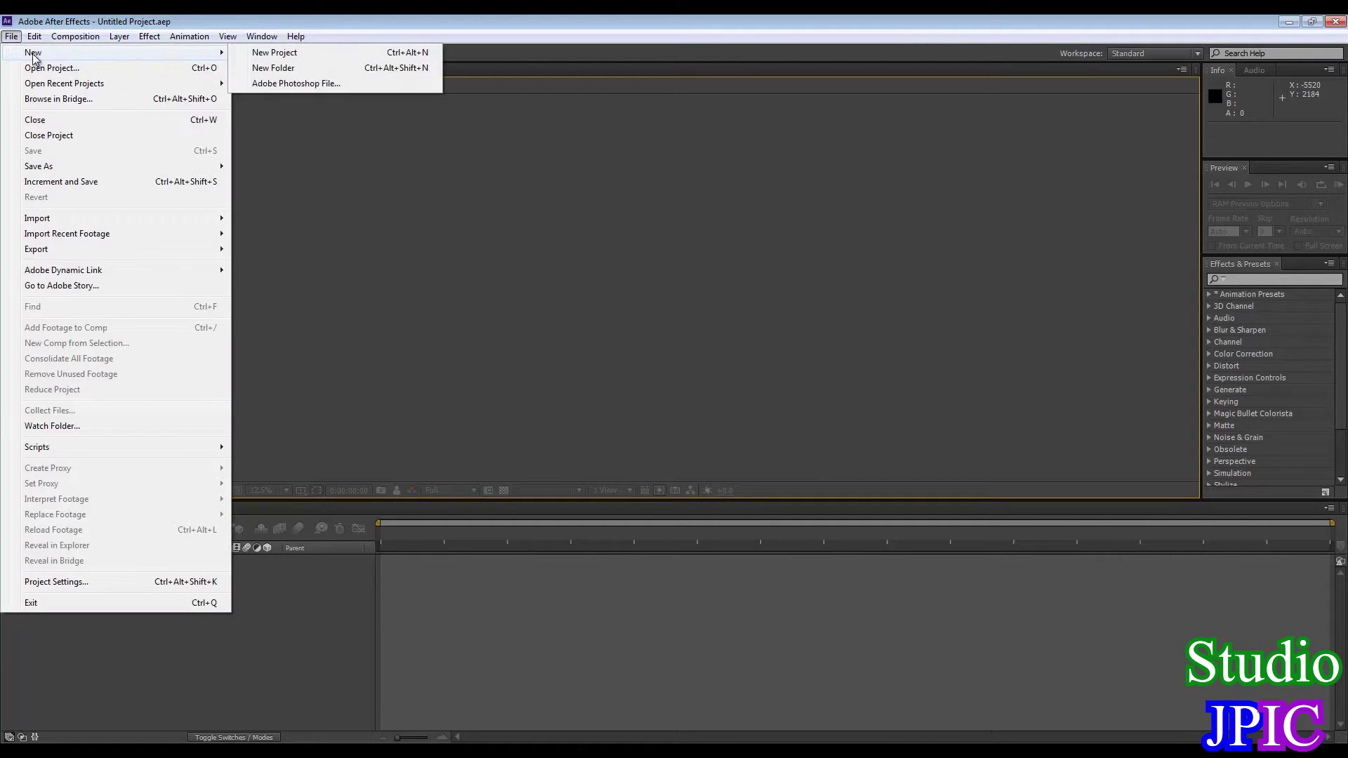
pyautogui.click(269, 54)
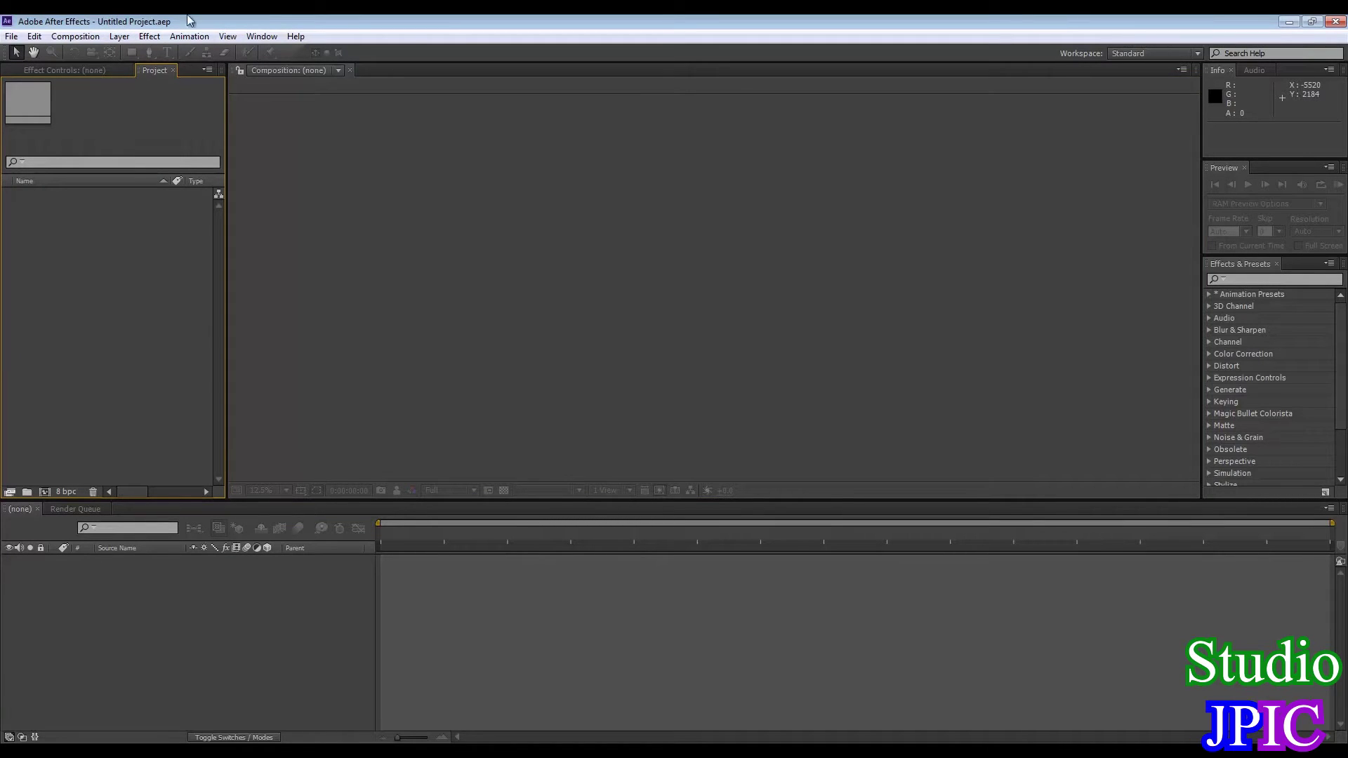
pyautogui.click(11, 37)
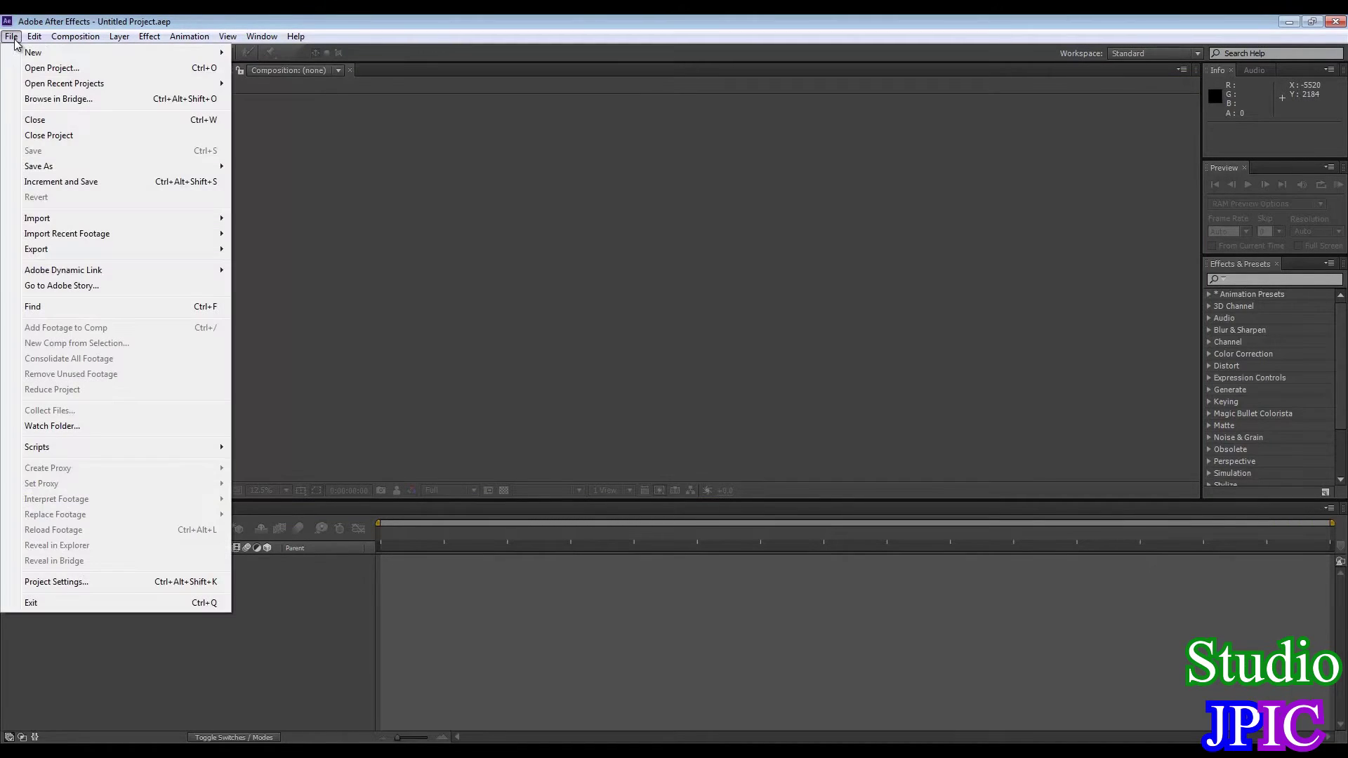
pyautogui.moveTo(24, 57)
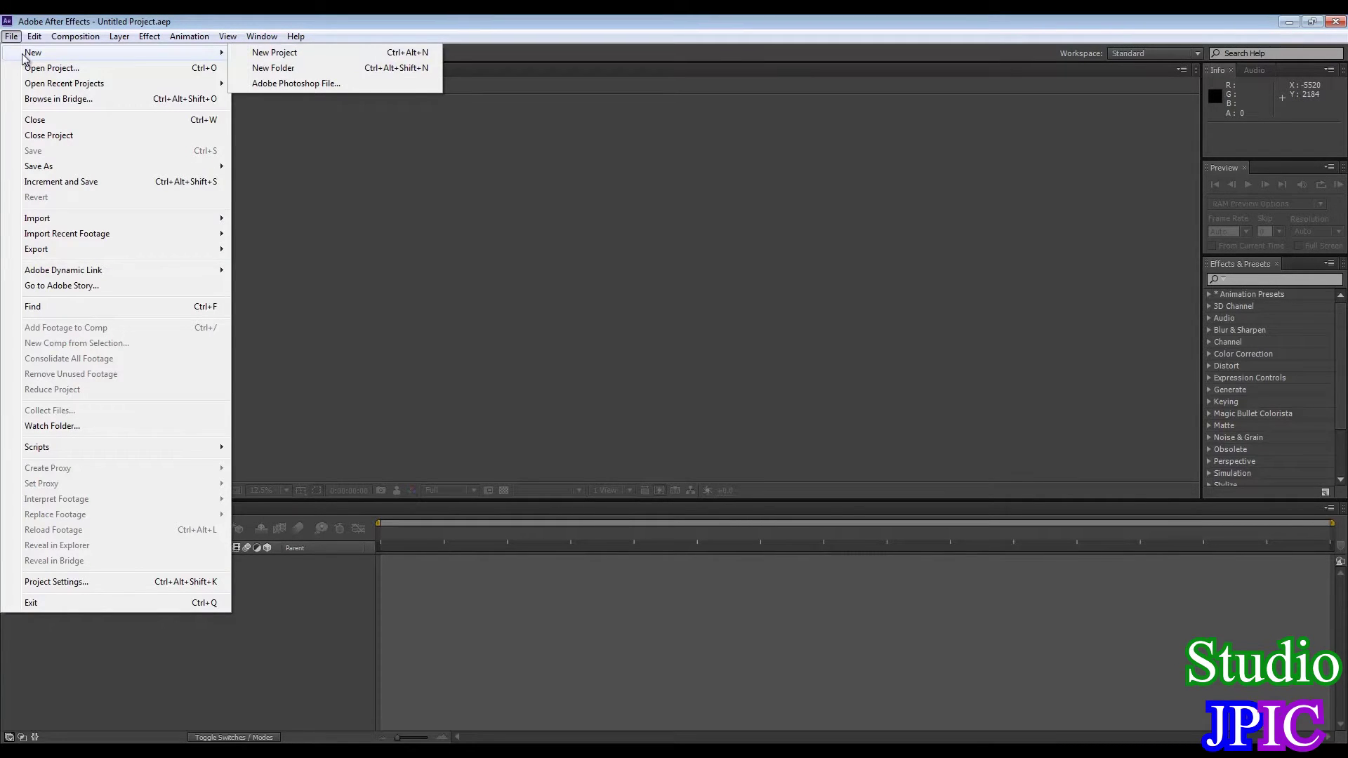
pyautogui.click(457, 354)
# Create a 3840×2160, 24 fps composition named 'Timescape 4K RAW Florenceville-Bristol'
pyautogui.rightClick(4, 259)
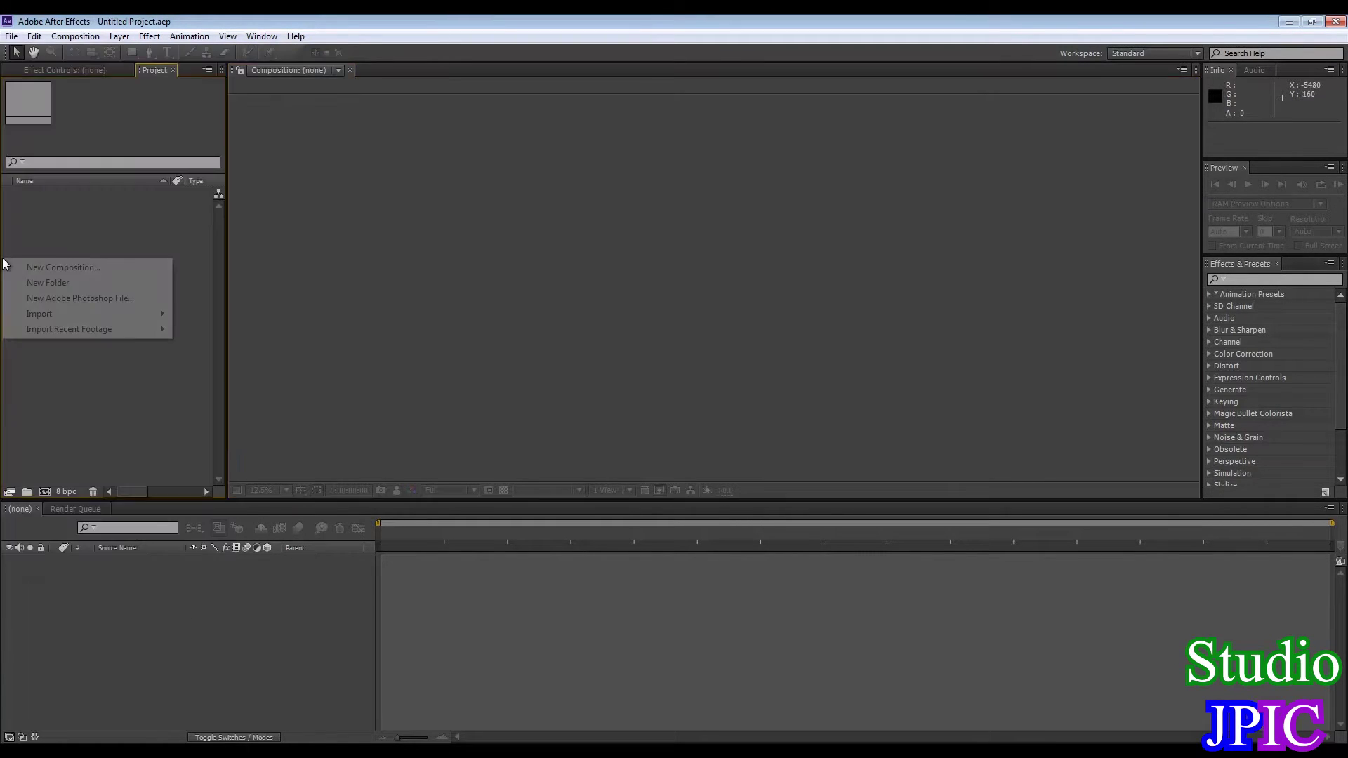
pyautogui.click(54, 268)
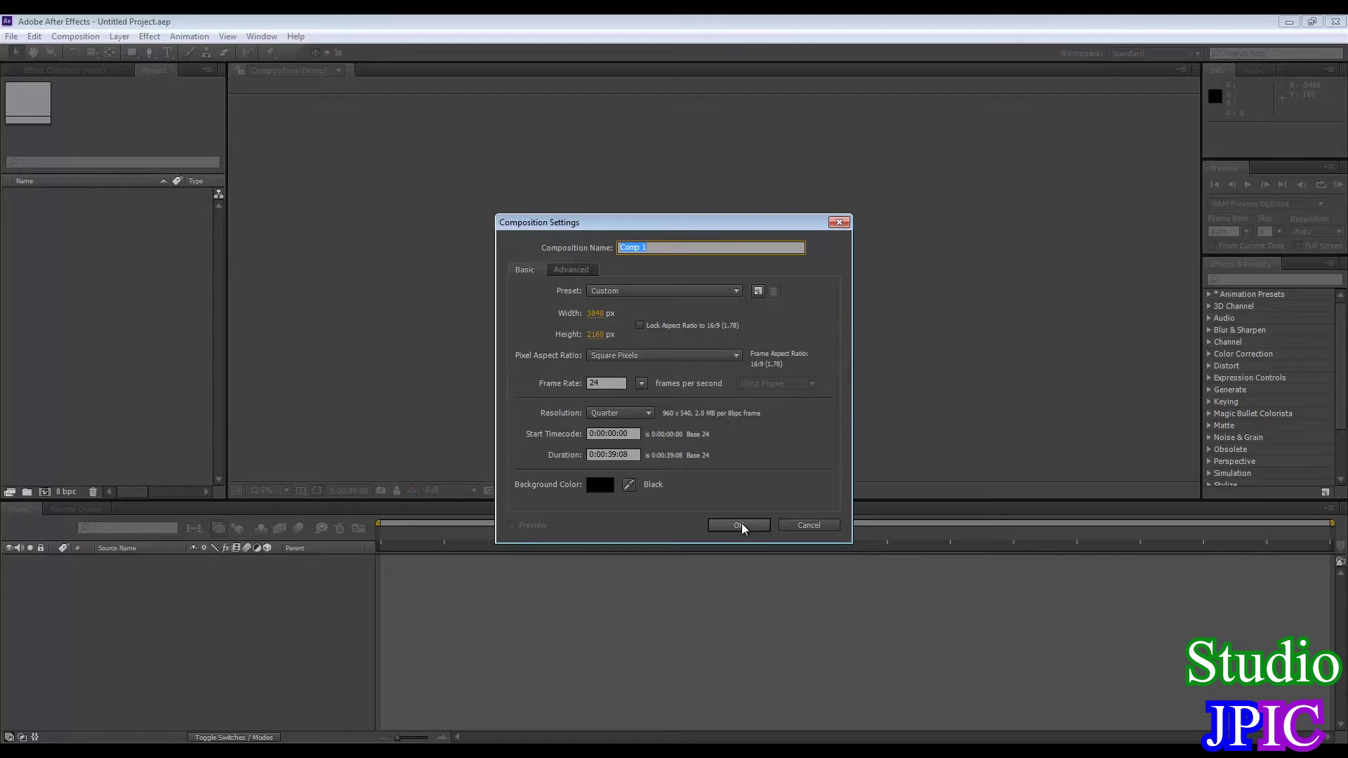
pyautogui.click(703, 291)
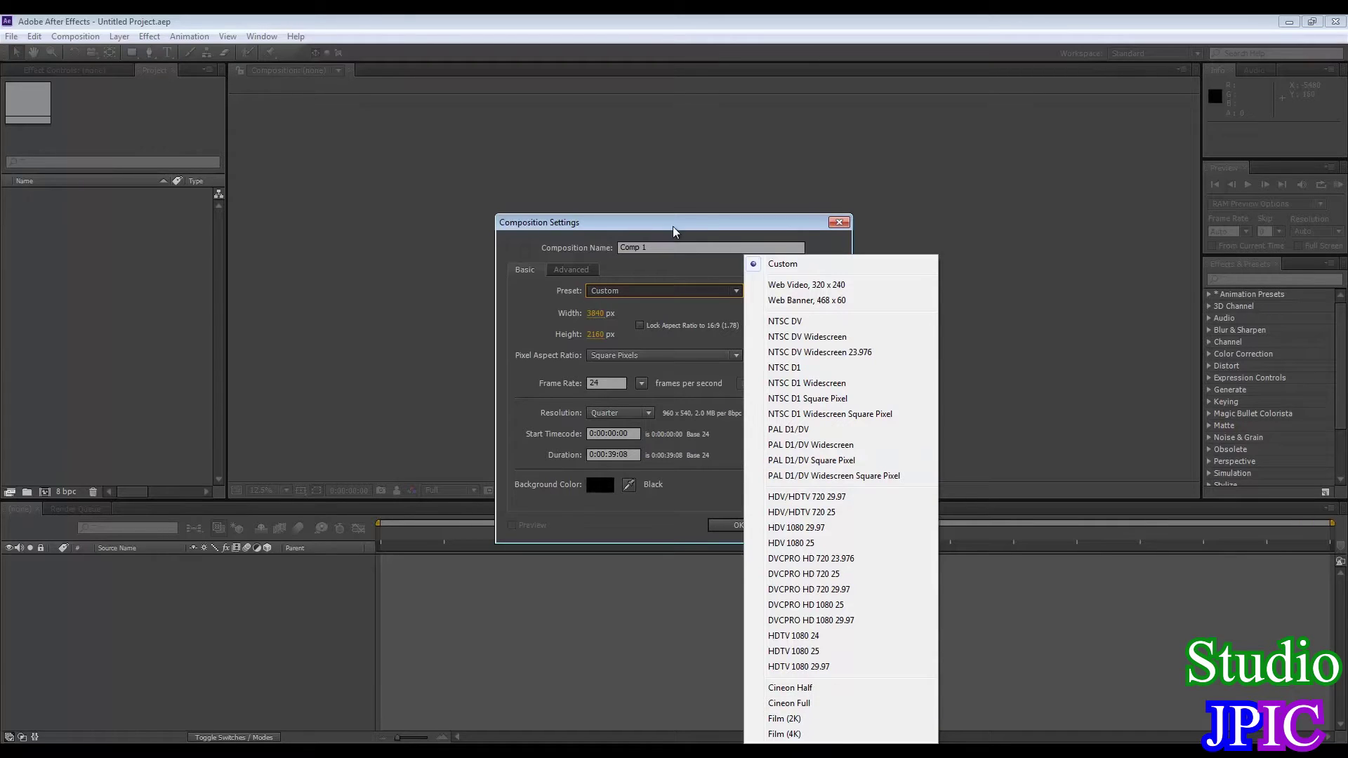
pyautogui.click(708, 226)
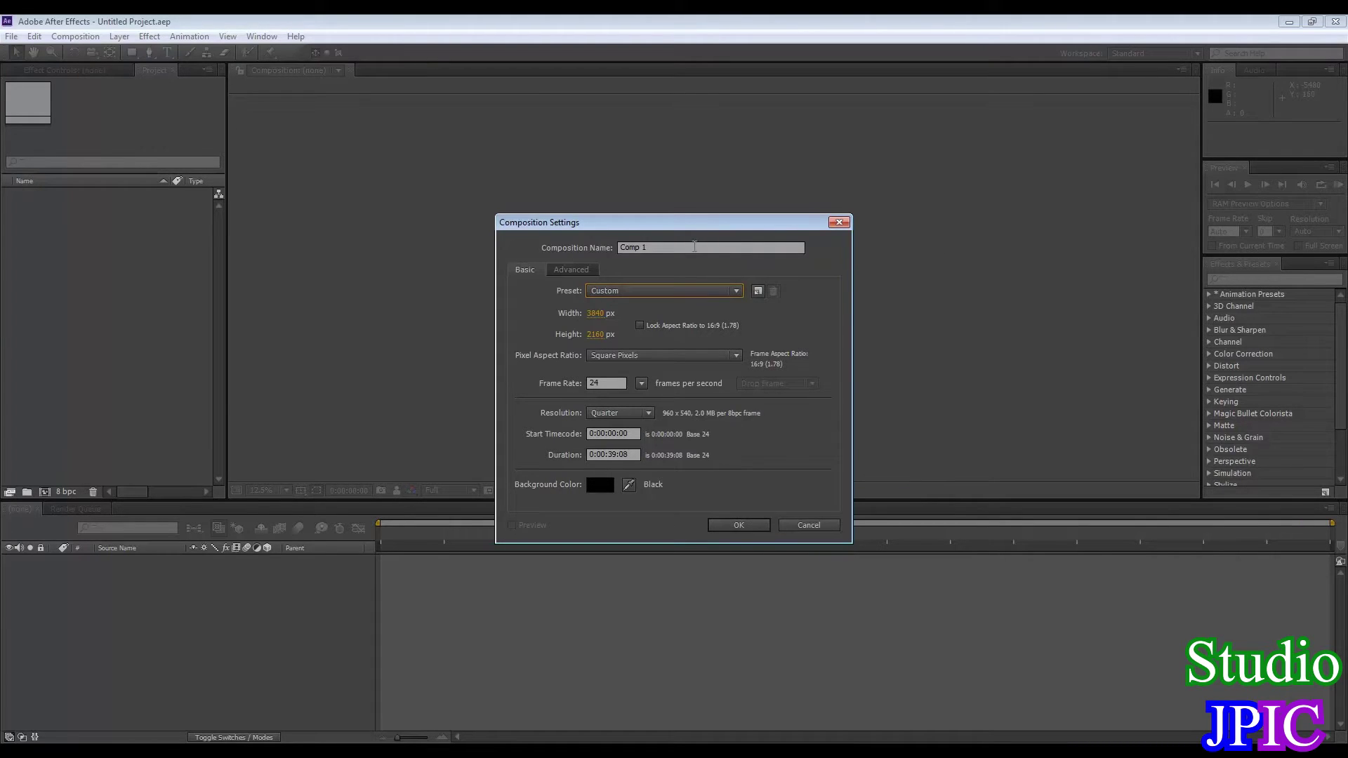
pyautogui.hotkey('shift', 'Tab')
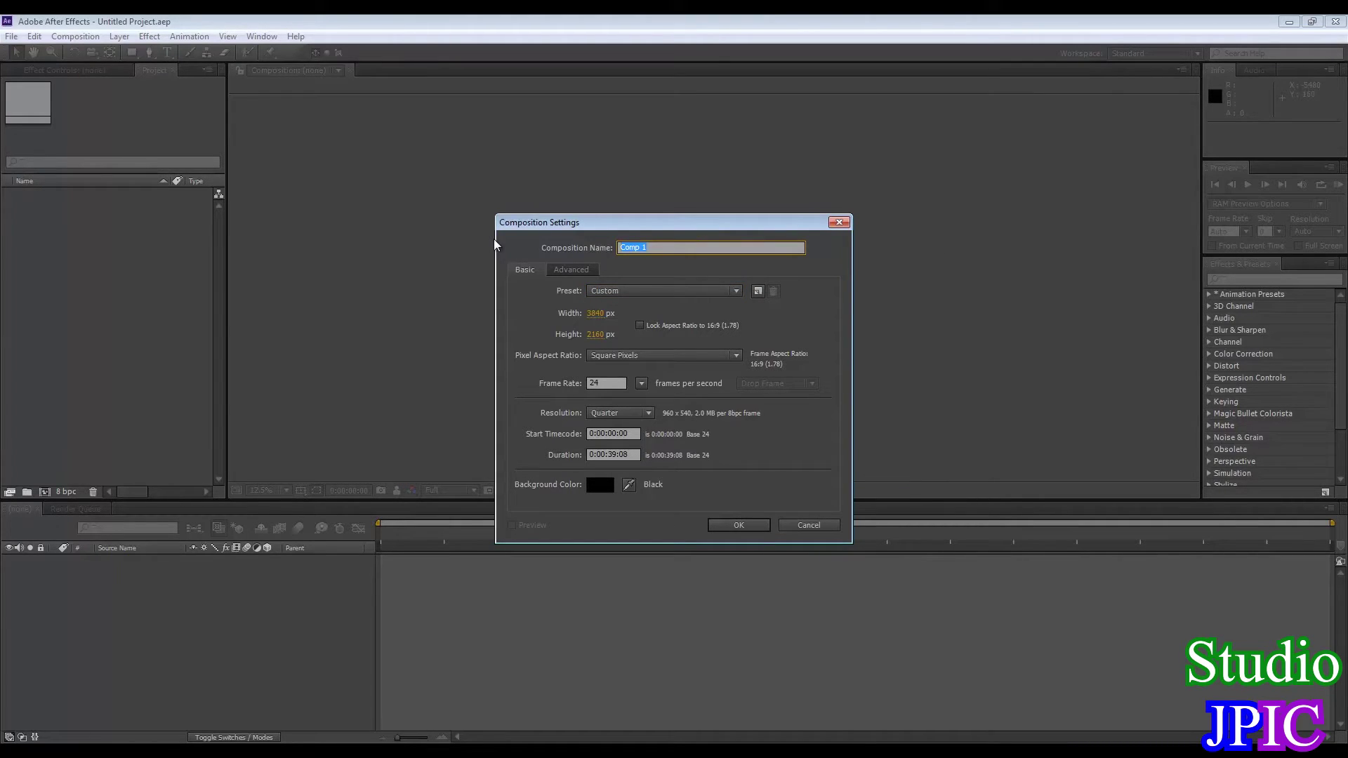
pyautogui.write('Timescape 4K RAW Florenceville-Bristol')
pyautogui.click(755, 530)
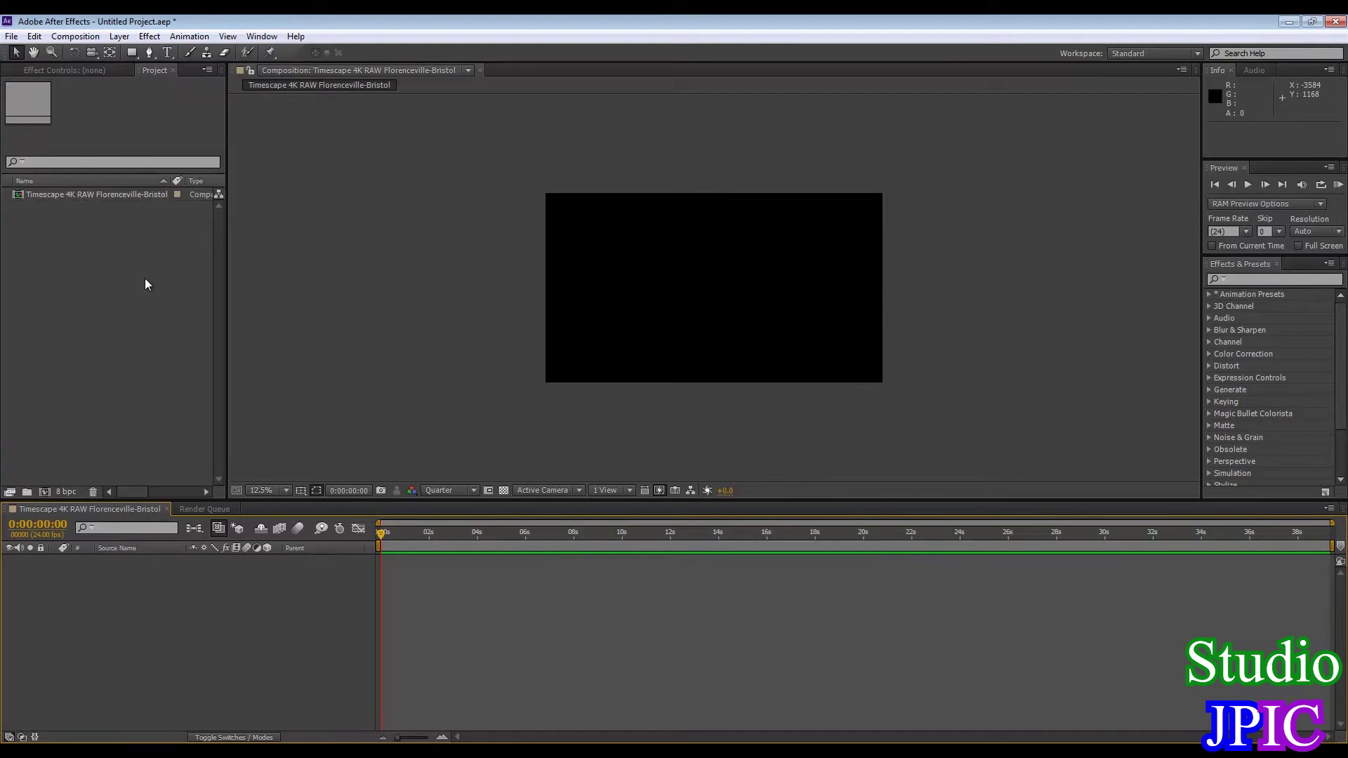
# Import a file and pick IMG_2261.CR2 from the CR2 folder as a Camera Raw sequence
pyautogui.click(13, 37)
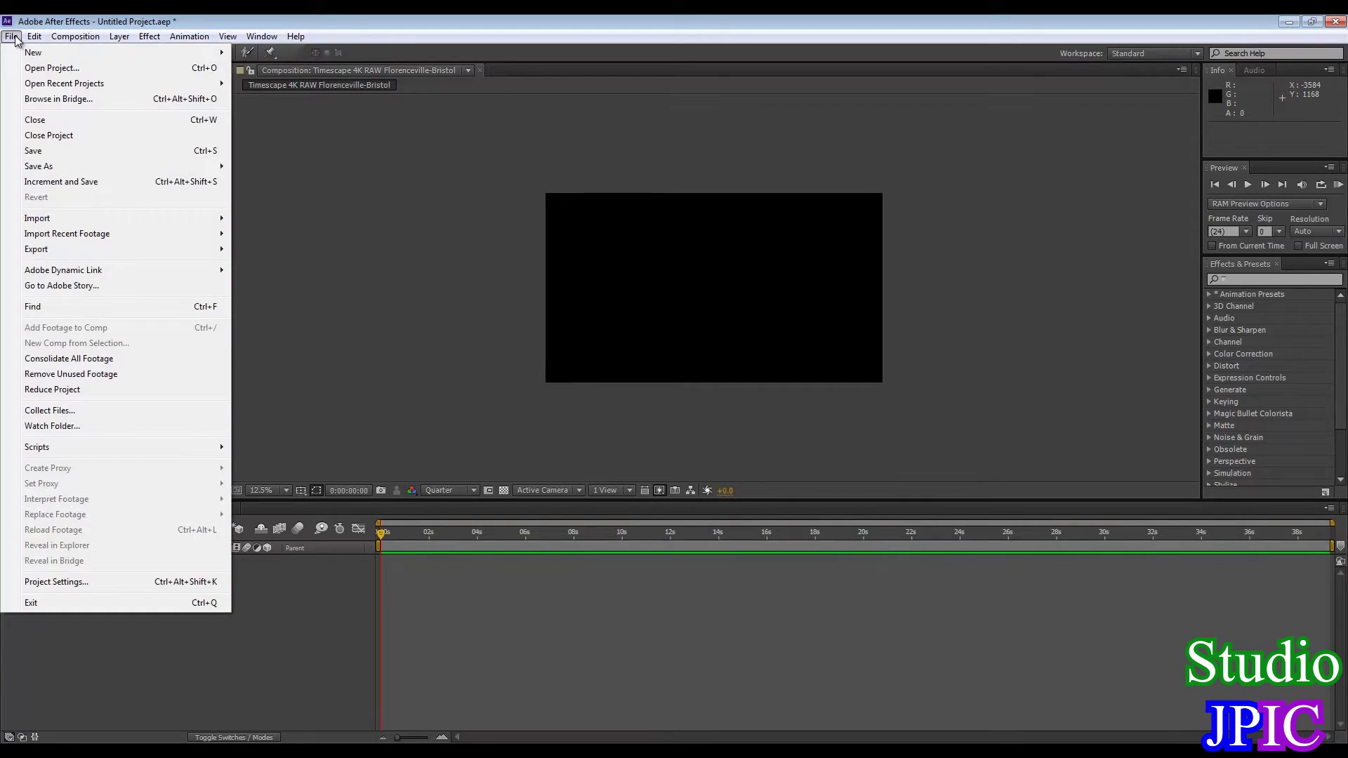
pyautogui.moveTo(43, 218)
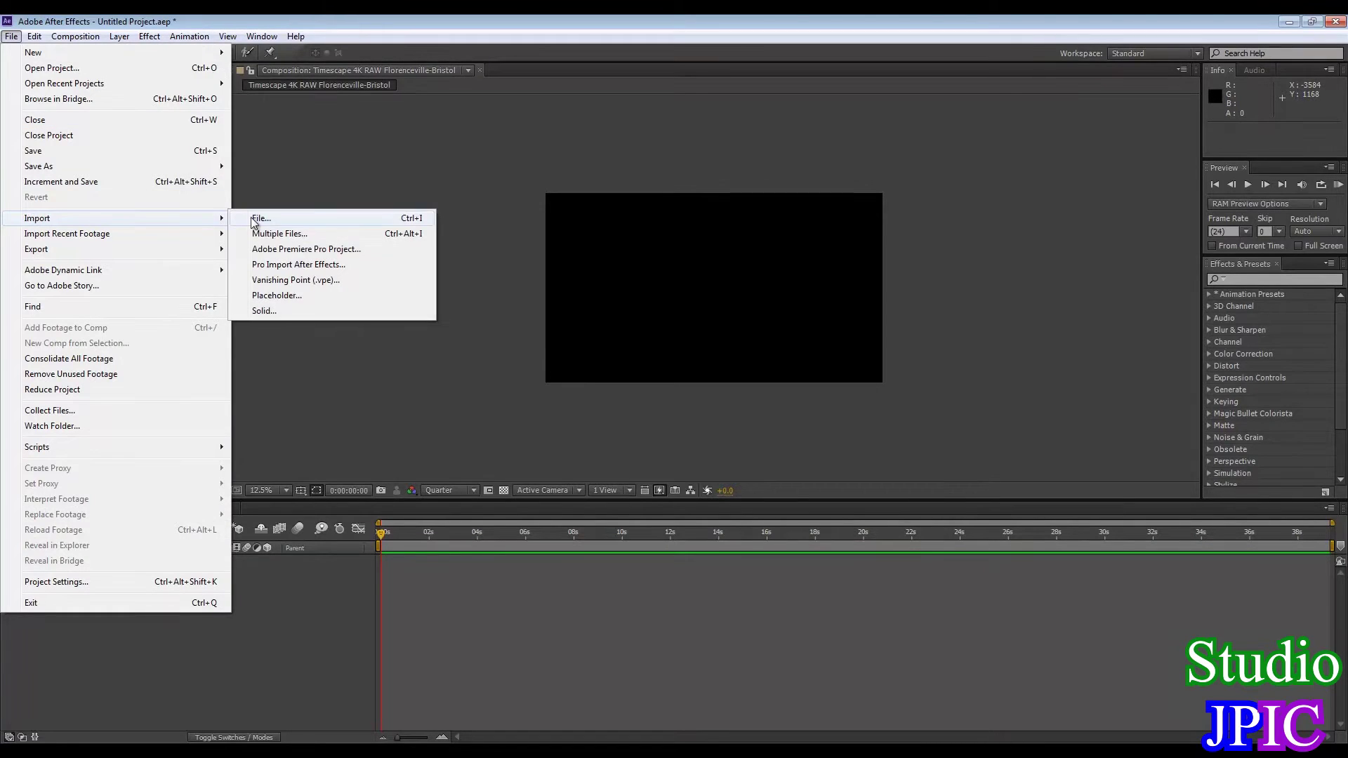
pyautogui.click(280, 221)
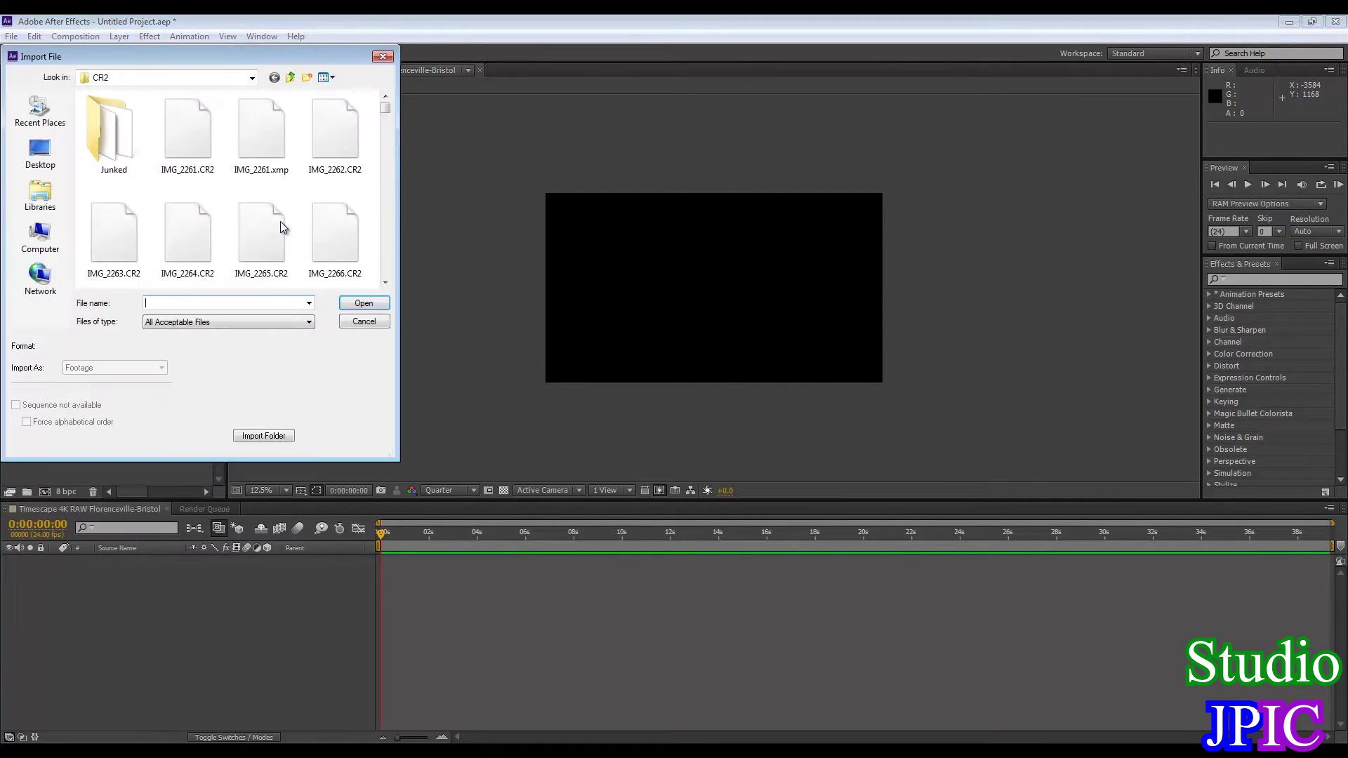
pyautogui.click(183, 136)
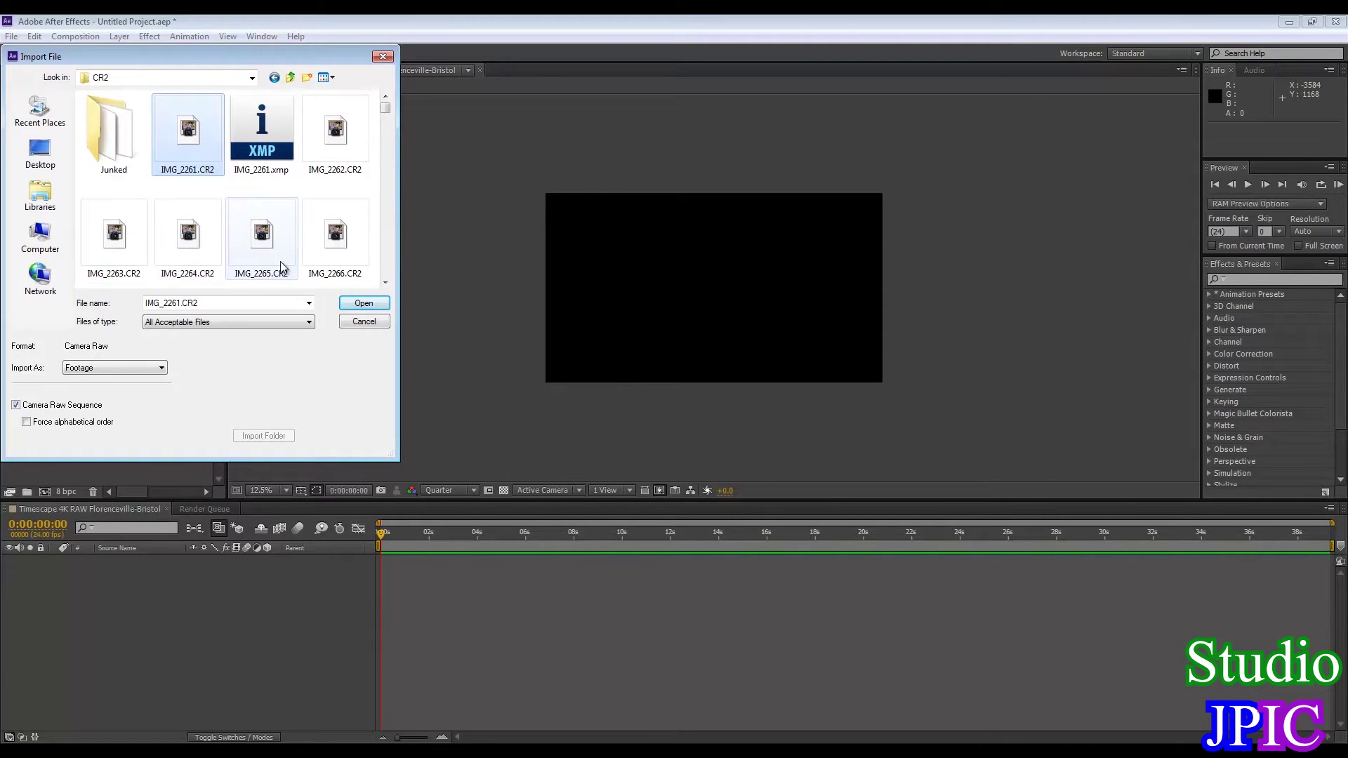
# Import the CR2 sequence starting at IMG_2261.CR2 and bring up Camera Raw
pyautogui.click(363, 303)
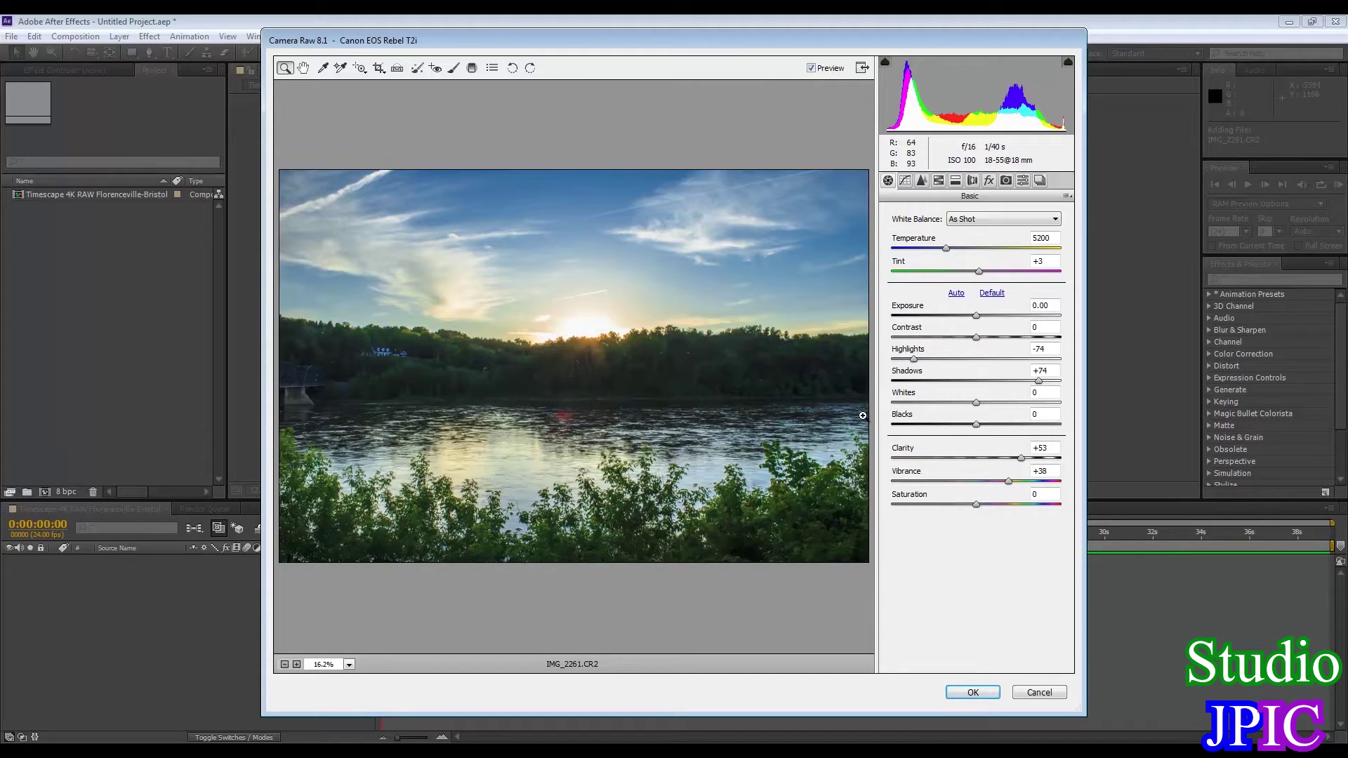
# Zero Highlights, Shadows, Clarity and Vibrance in Camera Raw's Basic panel for comparison
pyautogui.click(1039, 349)
pyautogui.write('0')
pyautogui.press('Tab')
pyautogui.write('0')
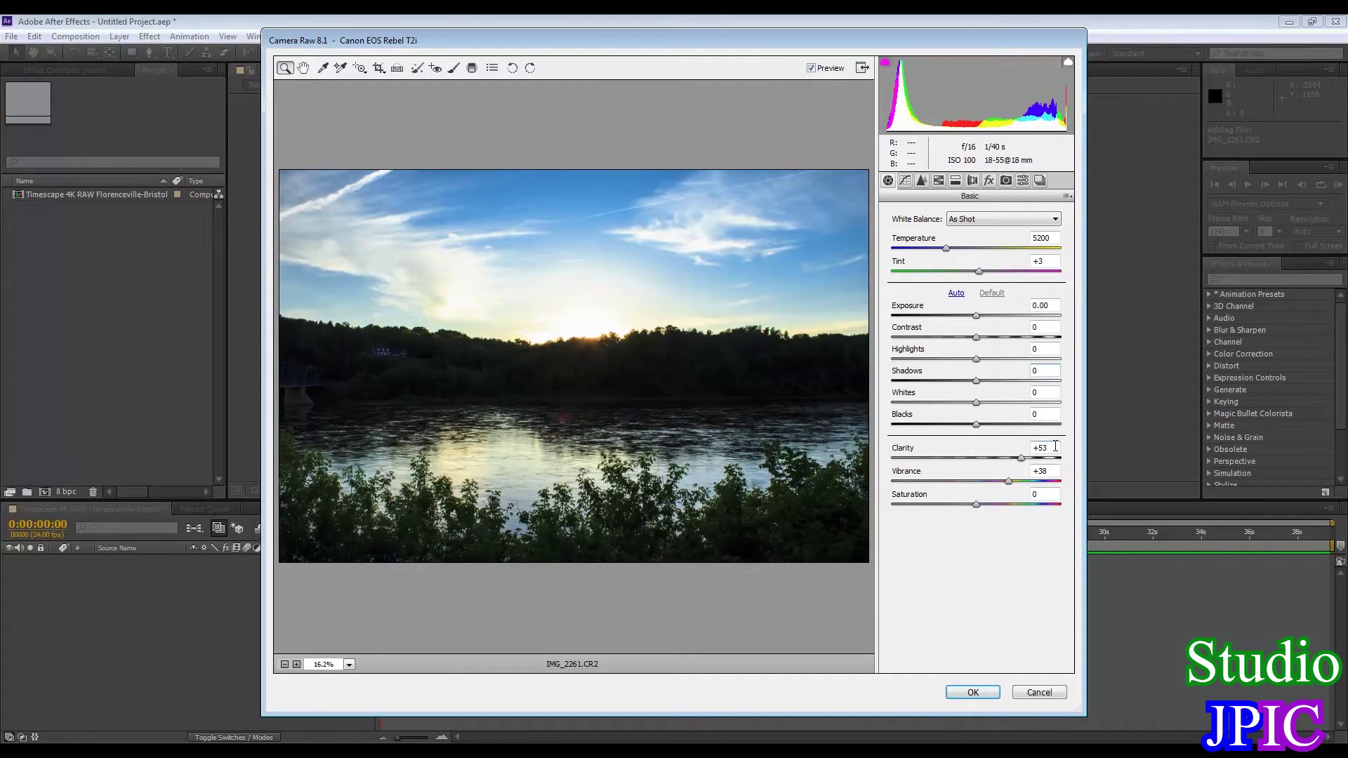
pyautogui.doubleClick(1050, 447)
pyautogui.write('0')
pyautogui.press('Tab')
pyautogui.write('0')
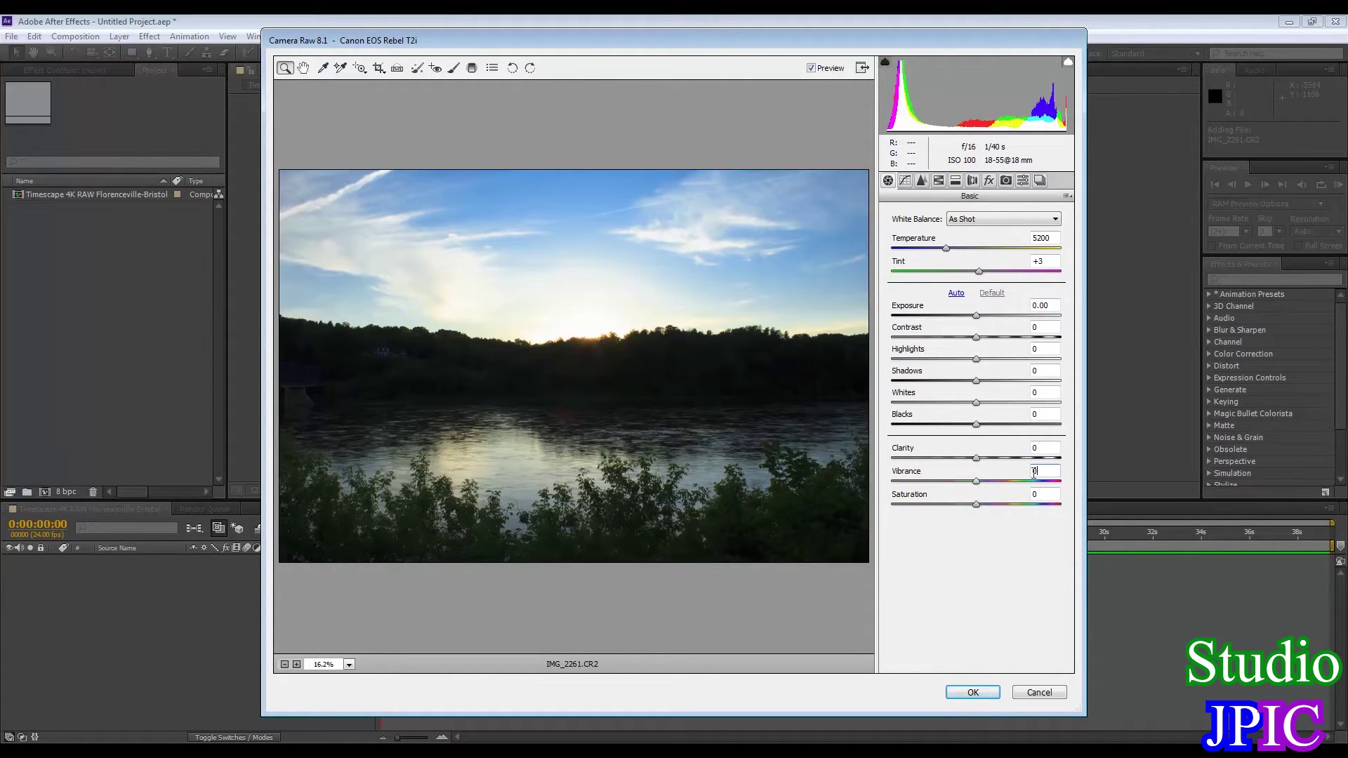
# Restore Clarity +53, Vibrance +38, Shadows +74 and Highlights -74, then test a stronger Highlights reduction
pyautogui.click(1046, 448)
pyautogui.moveTo(975, 457); pyautogui.dragTo(1020, 458)
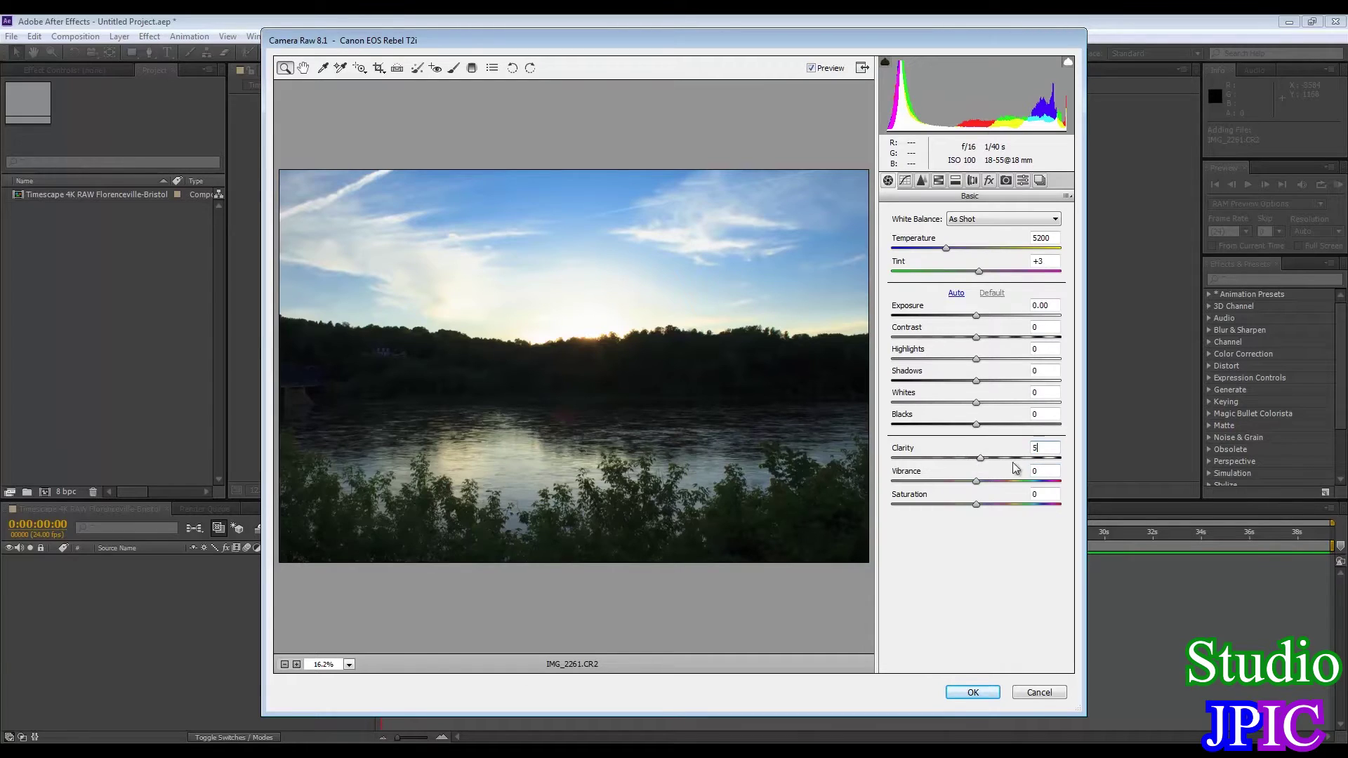
pyautogui.click(1052, 471)
pyautogui.write('38')
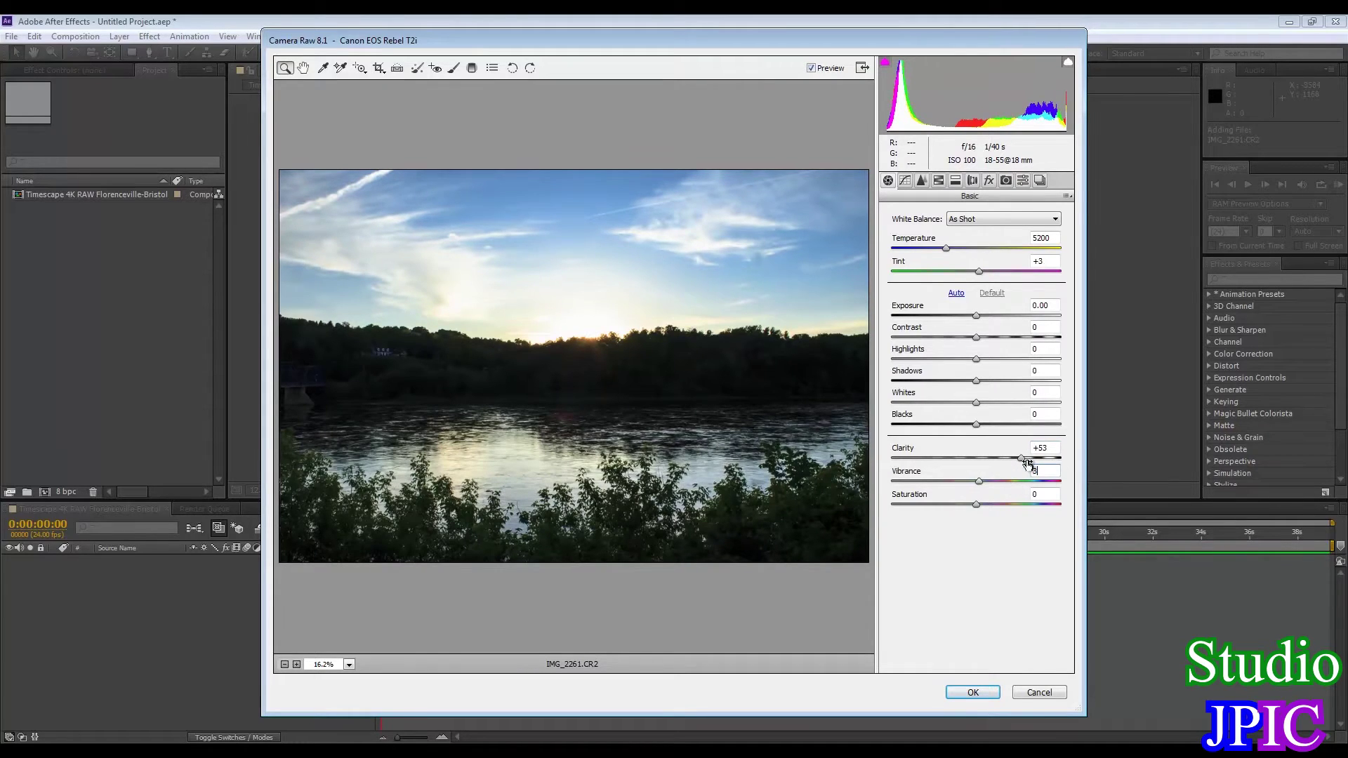
pyautogui.click(1050, 372)
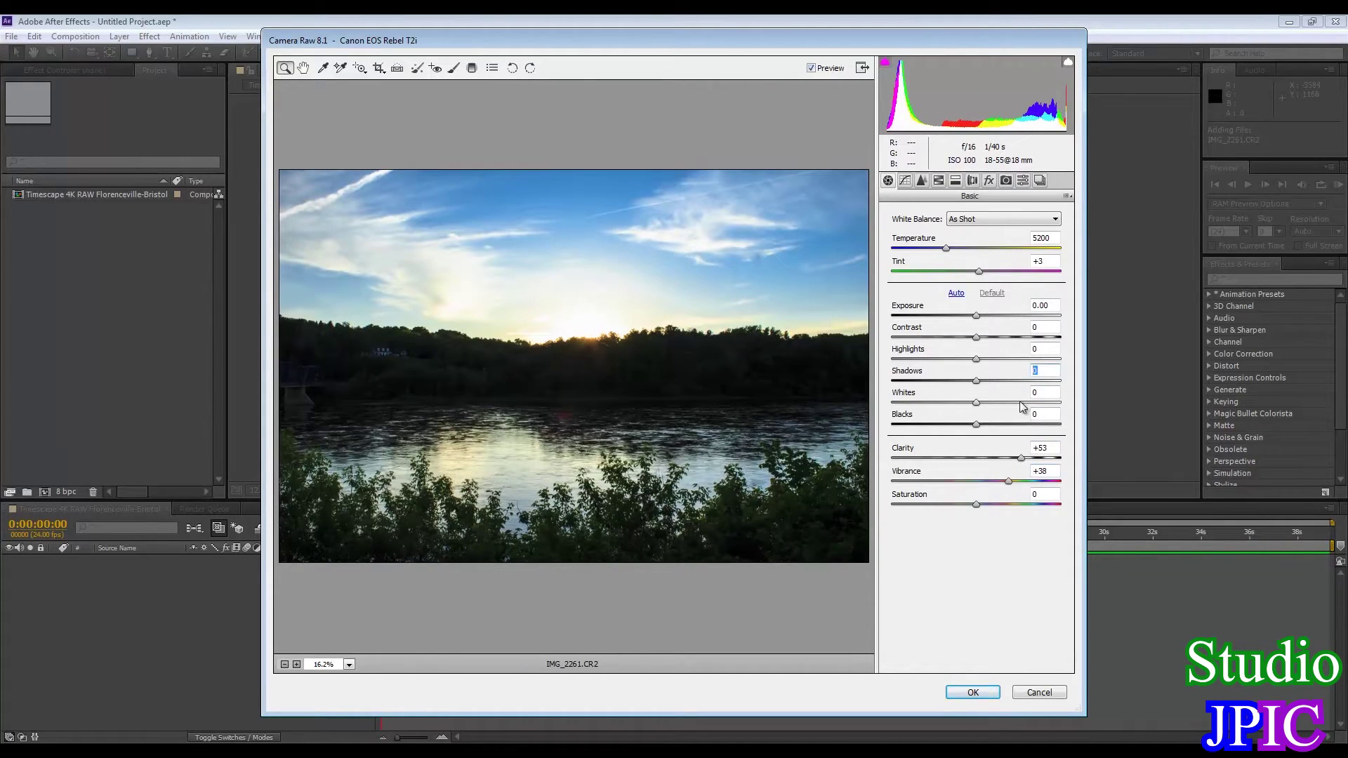
pyautogui.write('74')
pyautogui.hotkey('shift', 'Tab')
pyautogui.write('-')
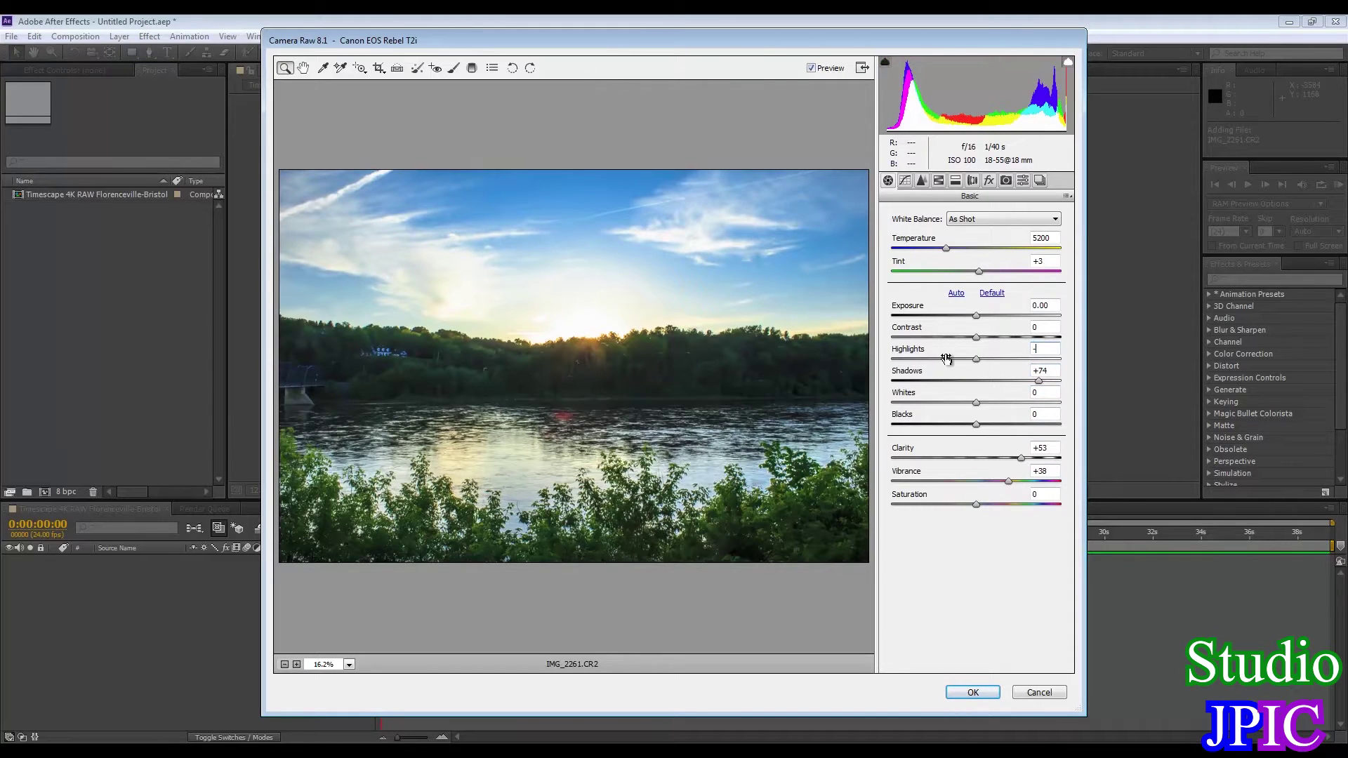
pyautogui.write('74')
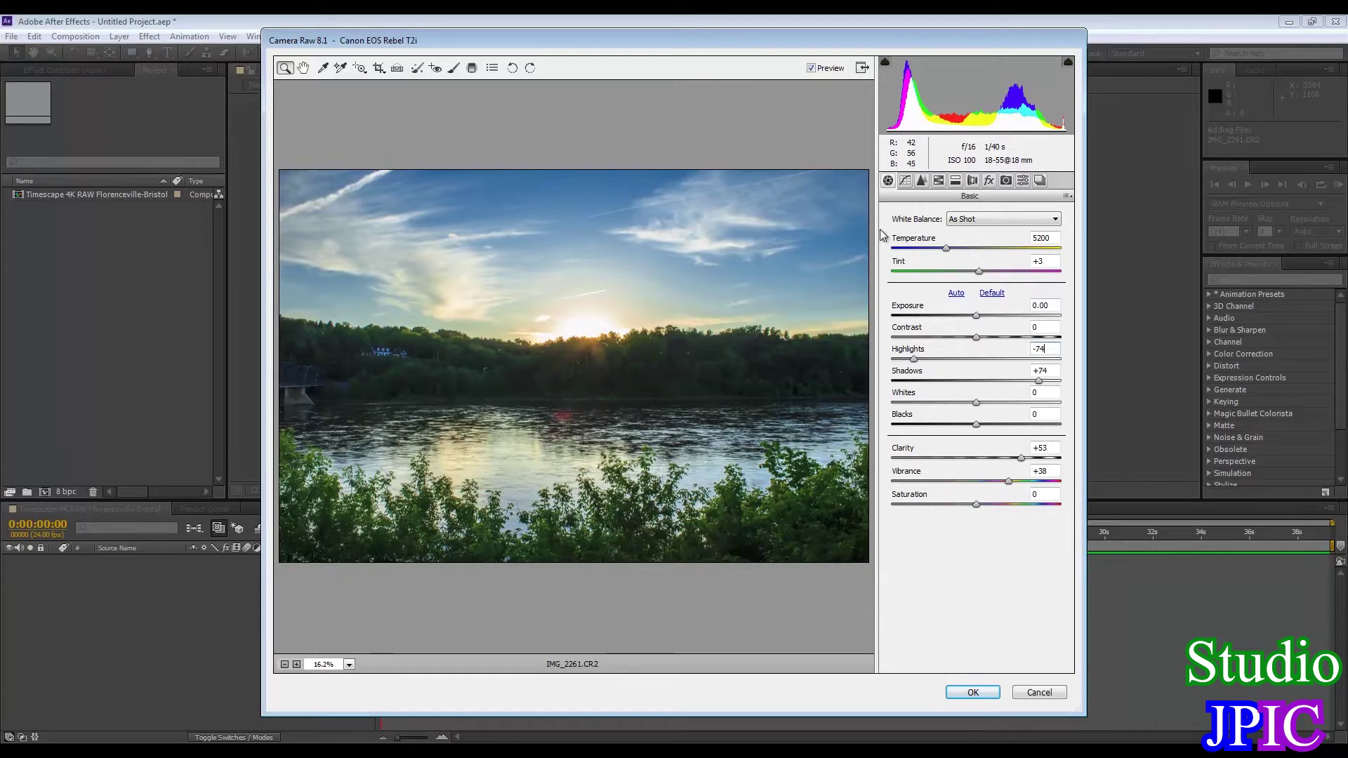
pyautogui.click(983, 609)
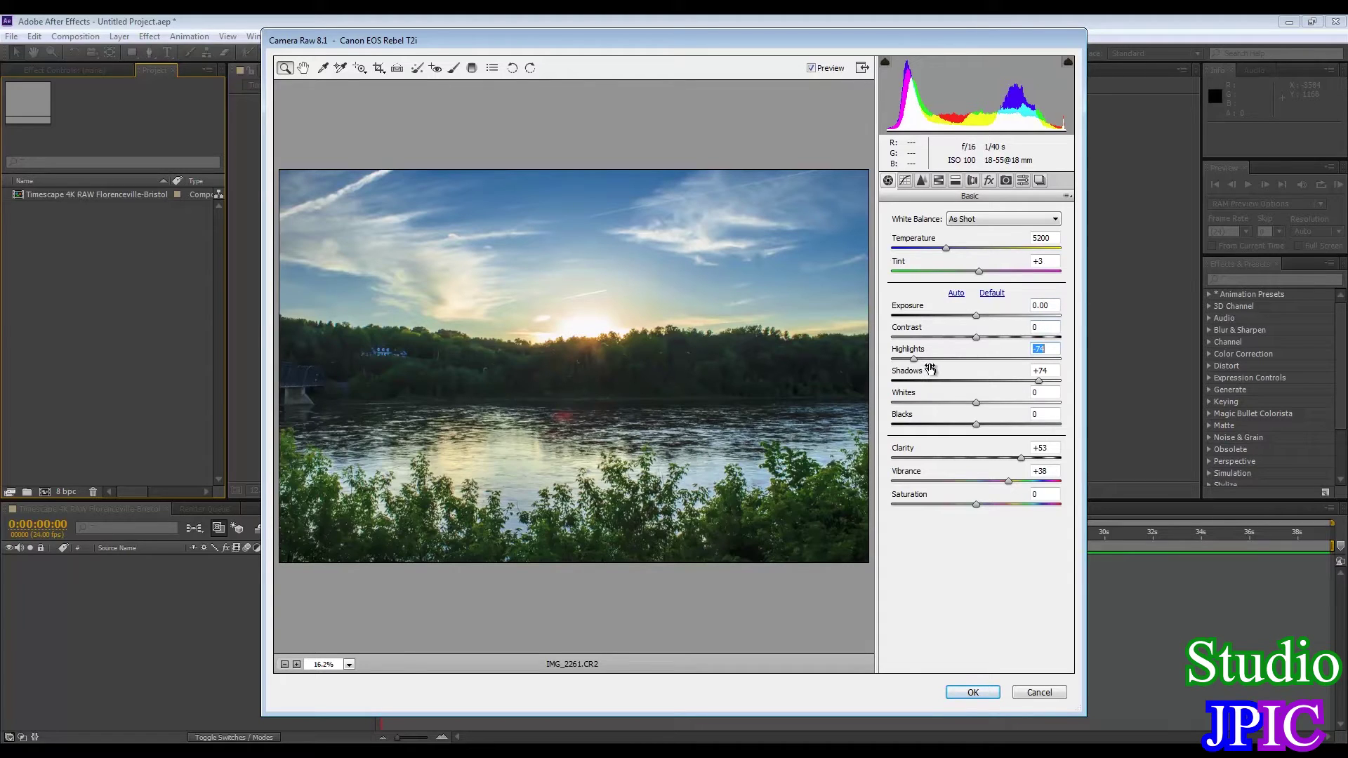
pyautogui.moveTo(916, 367)
pyautogui.mouseDown()
pyautogui.moveTo(991, 362)
pyautogui.moveTo(902, 364)
pyautogui.moveTo(918, 363)
pyautogui.mouseUp()
# Compare Highlights at -48 and -83 with the clipping warning on, then settle on -74
pyautogui.moveTo(914, 360)
pyautogui.mouseDown()
pyautogui.moveTo(1001, 352)
pyautogui.moveTo(939, 354)
pyautogui.mouseUp()
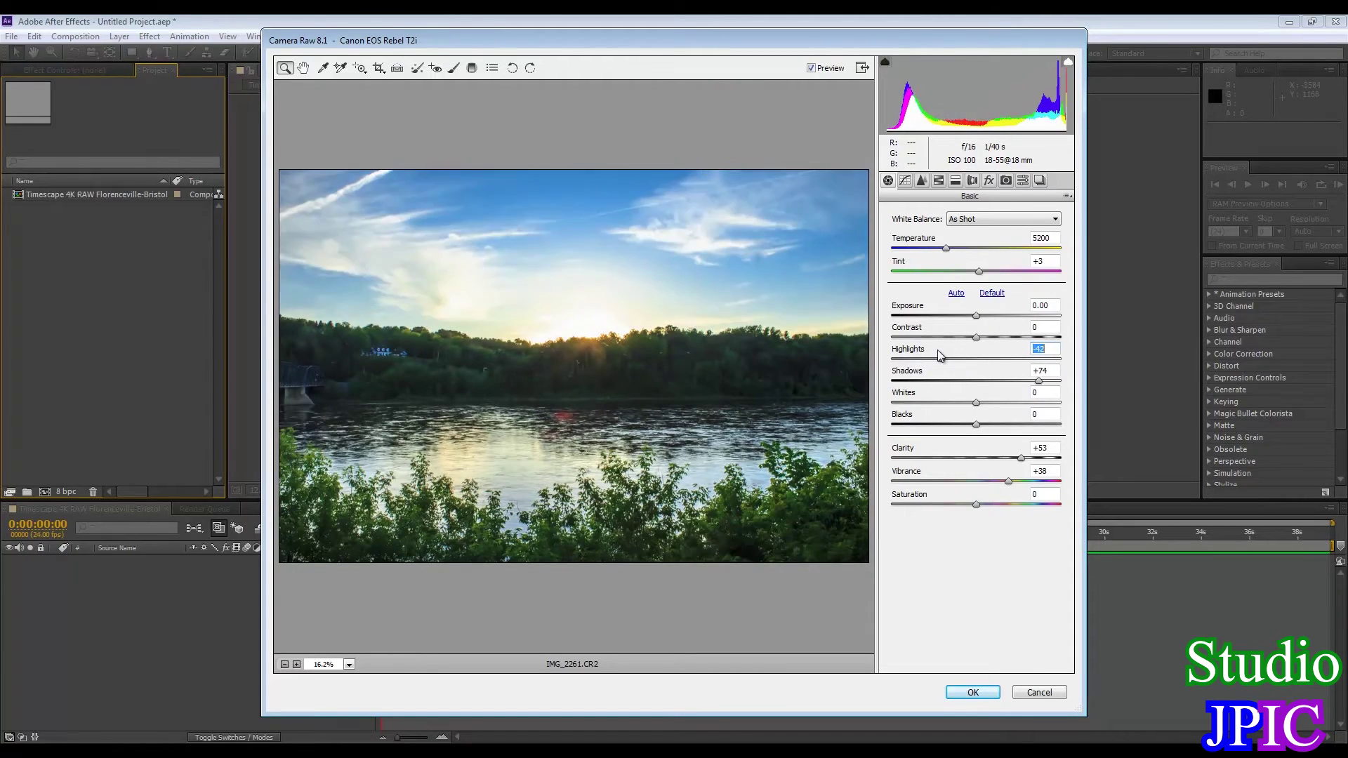
pyautogui.click(1072, 62)
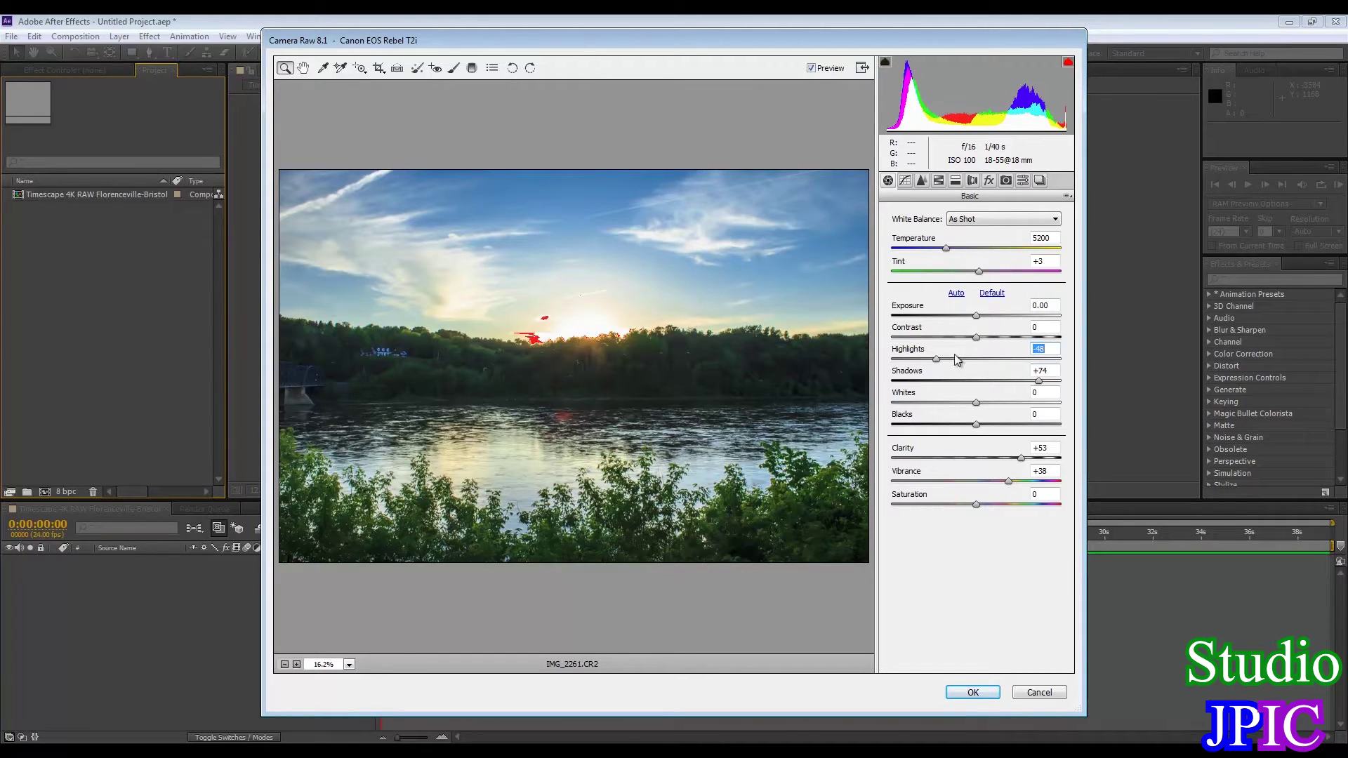
pyautogui.moveTo(936, 356); pyautogui.dragTo(902, 361)
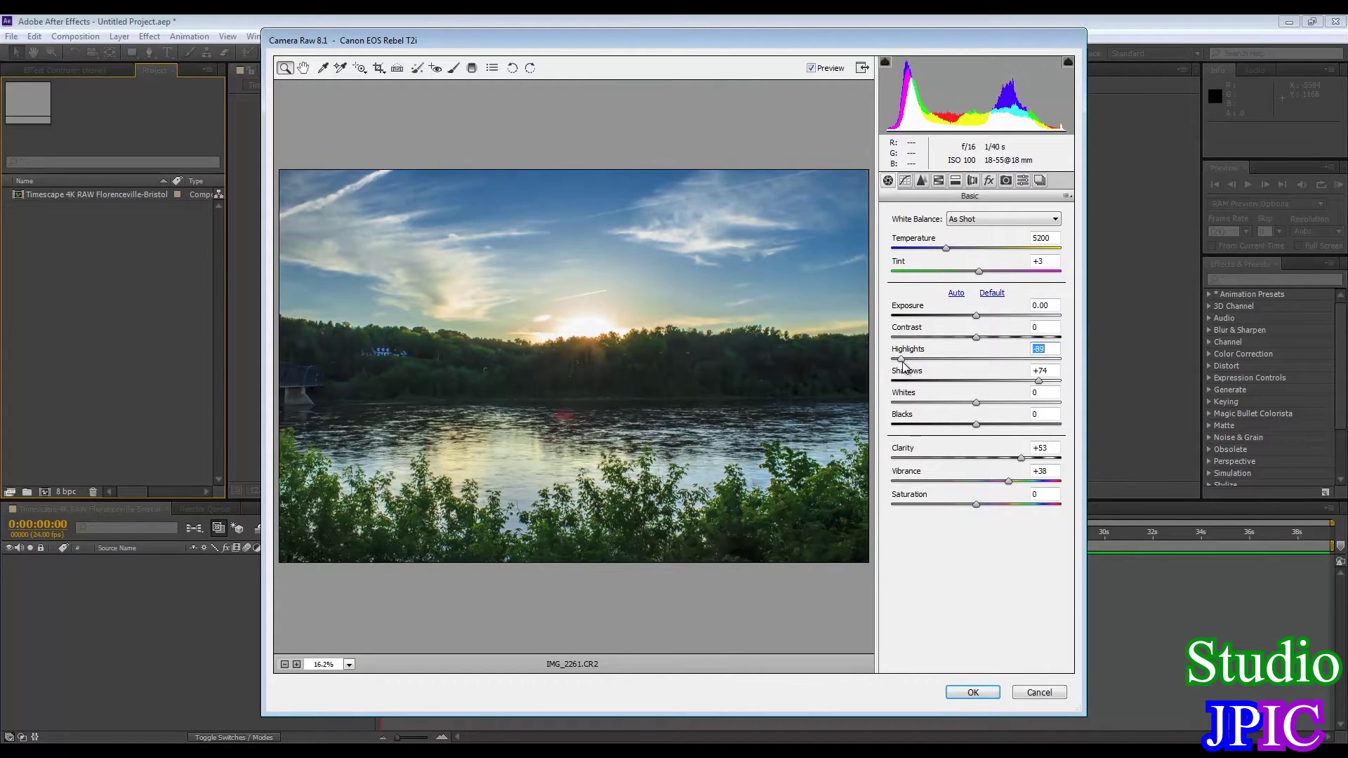
pyautogui.write('-74')
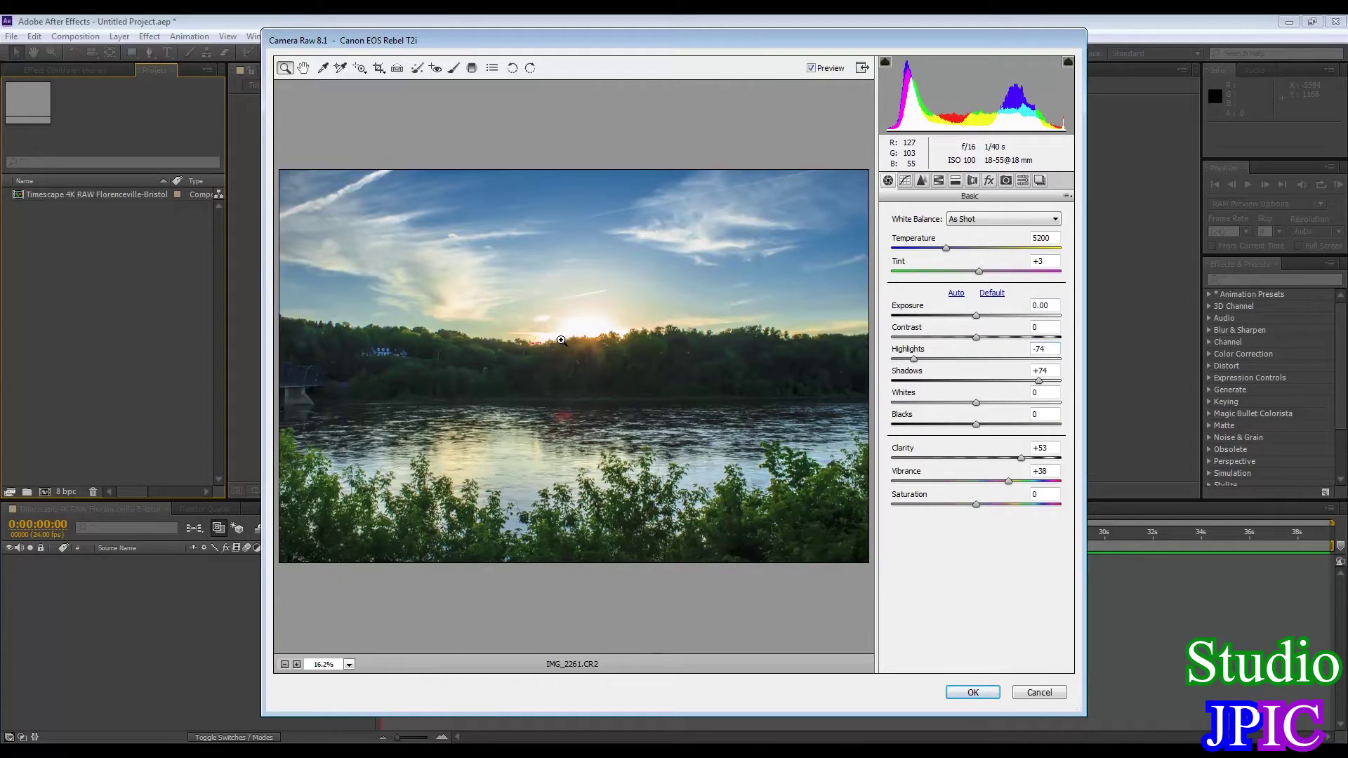
# Zoom in on the sun and tree line, then fit the whole image back in the preview
pyautogui.click(577, 370)
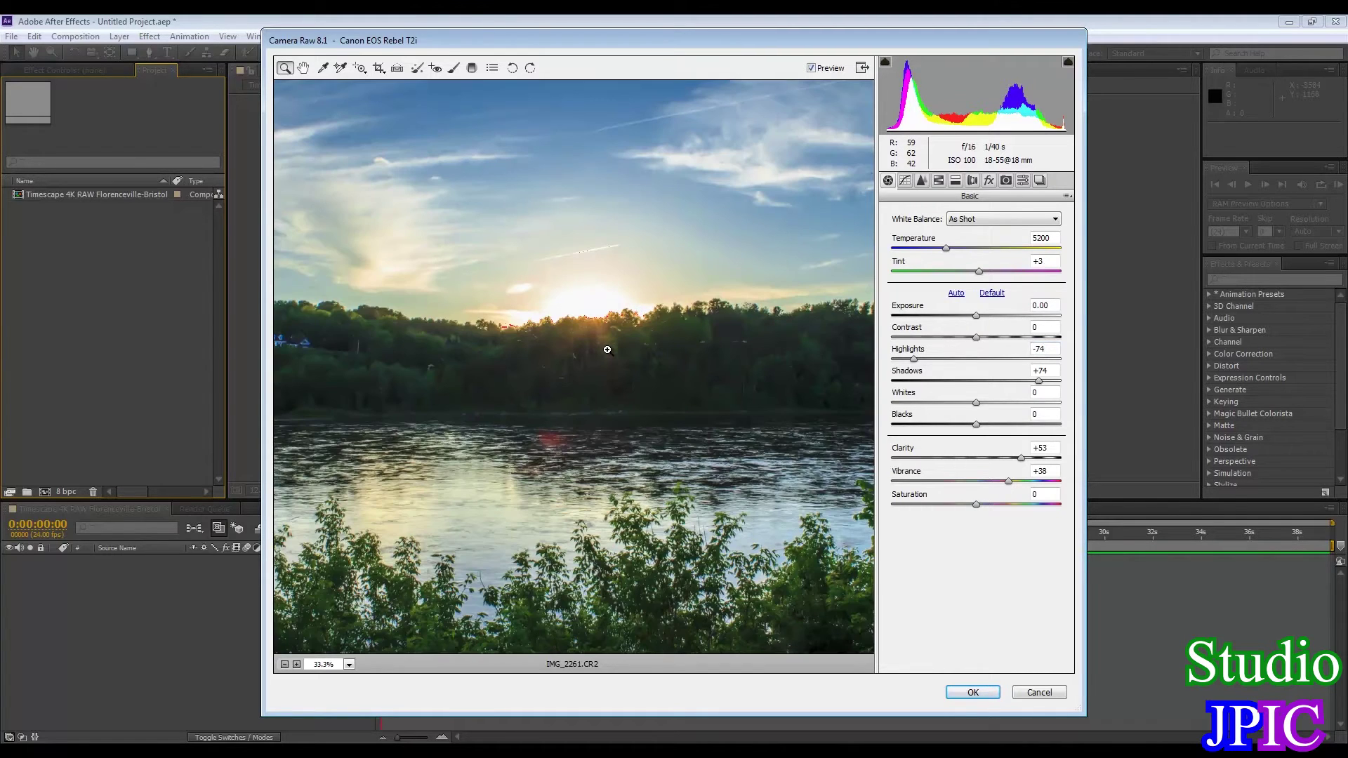
pyautogui.click(601, 369)
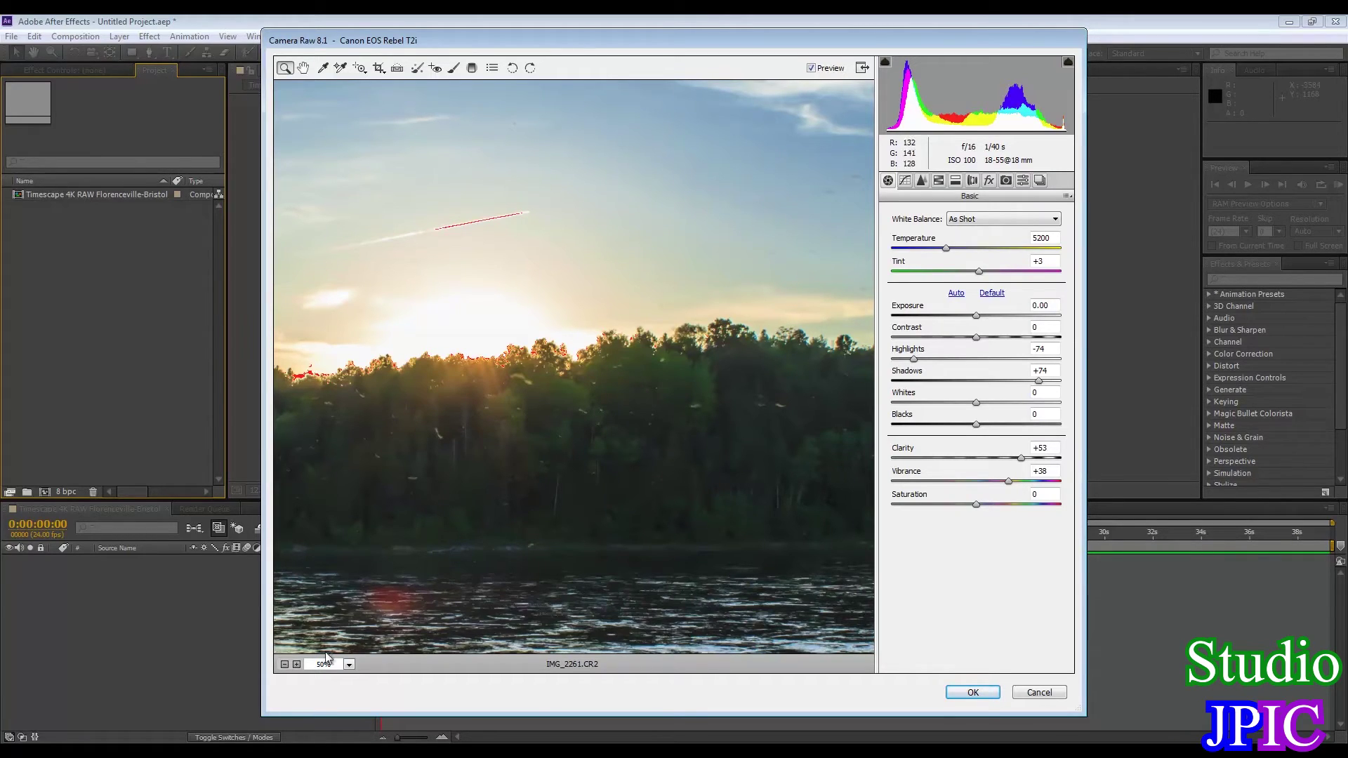
pyautogui.click(349, 664)
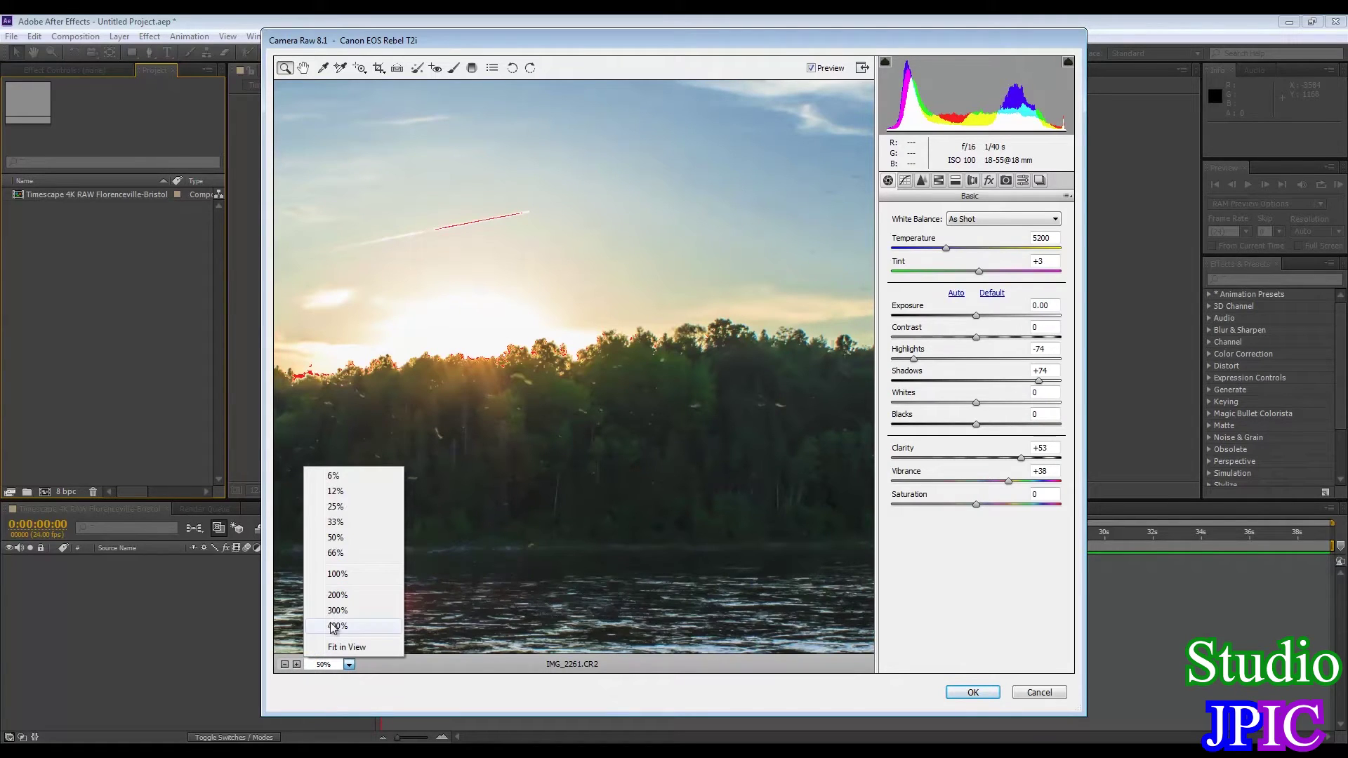
pyautogui.click(356, 645)
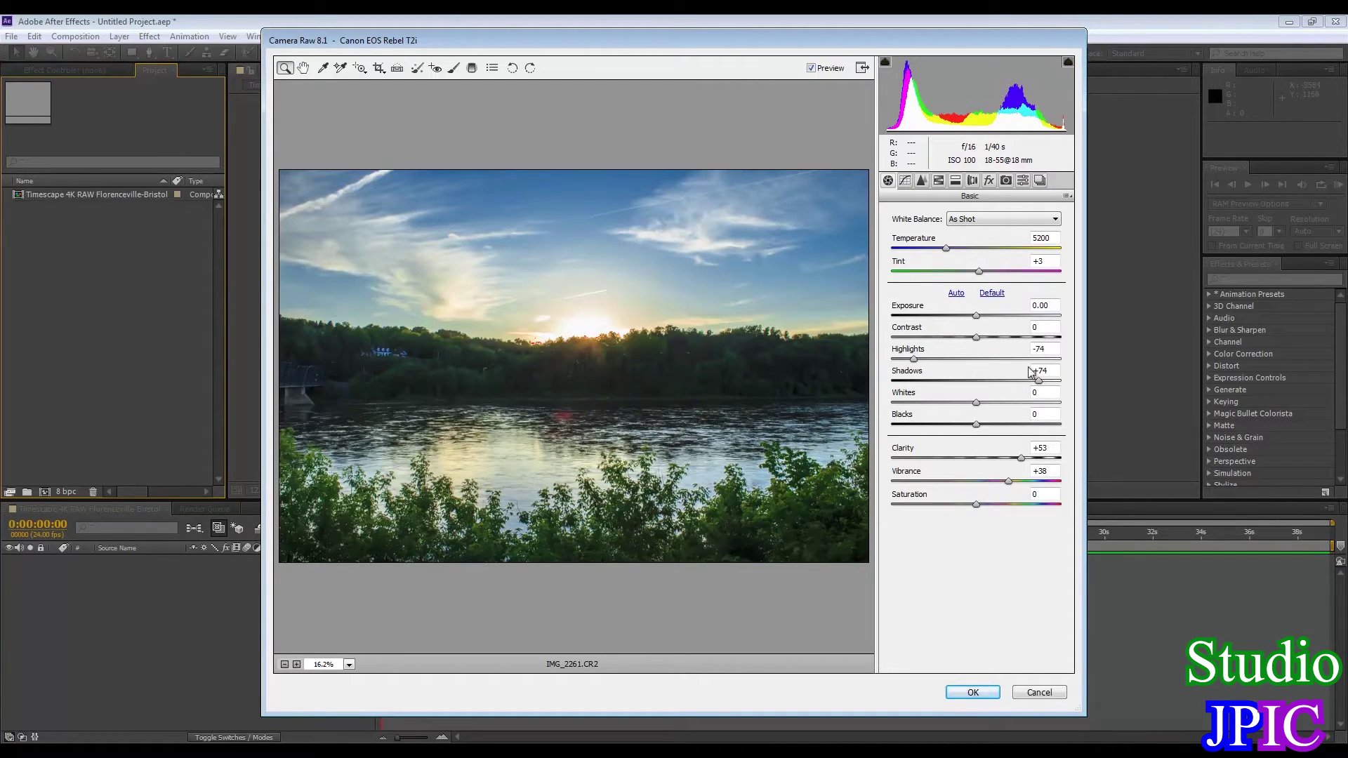
# Check Shadows clipping at -100 and -15, then set Shadows to +74
pyautogui.moveTo(1041, 383); pyautogui.dragTo(850, 389)
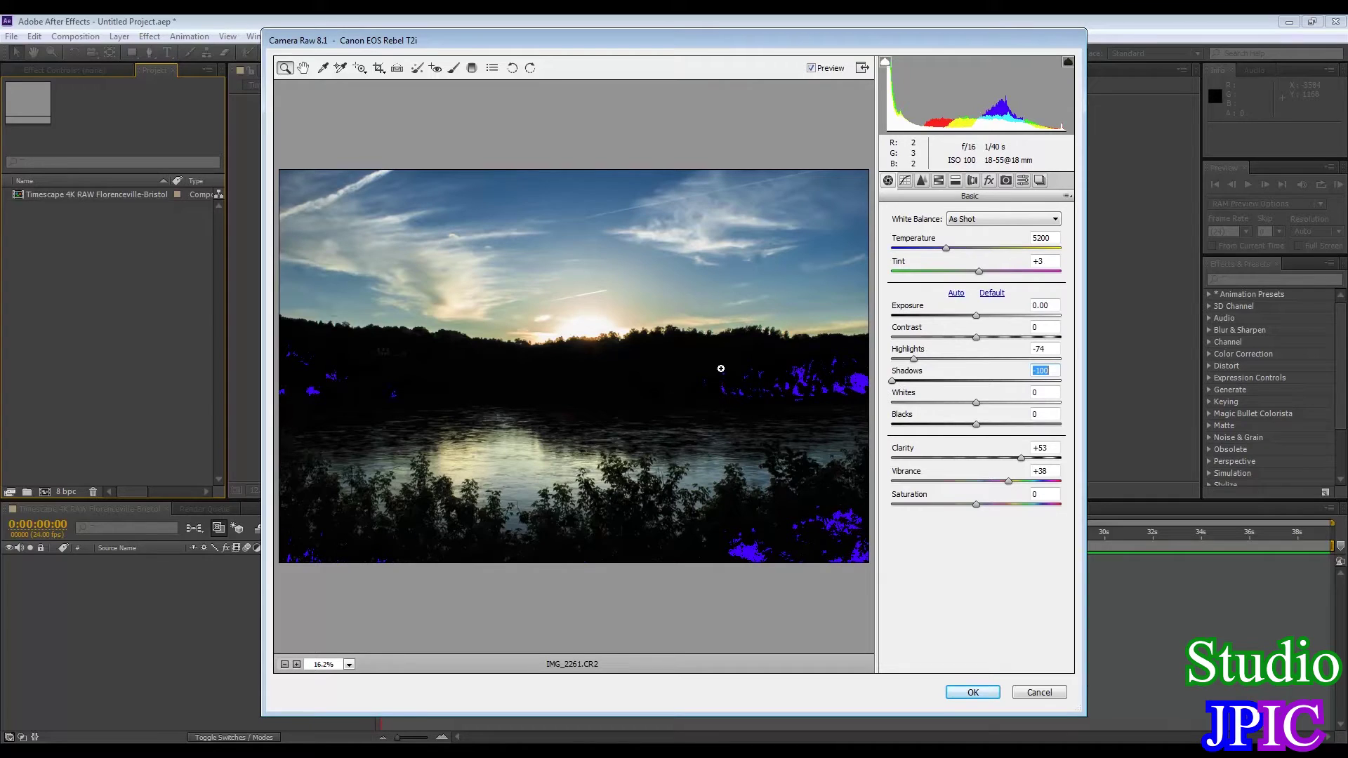
pyautogui.moveTo(892, 380); pyautogui.dragTo(1037, 381)
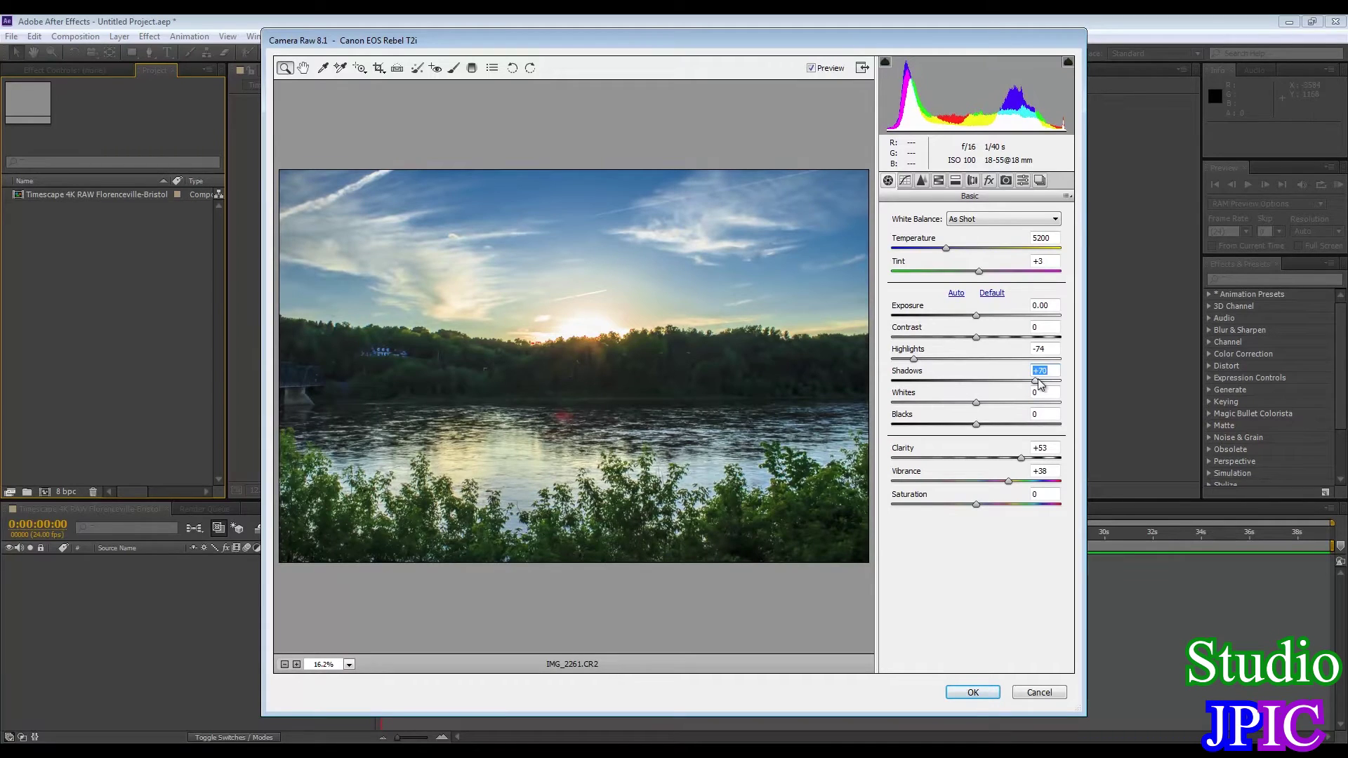
pyautogui.write('74')
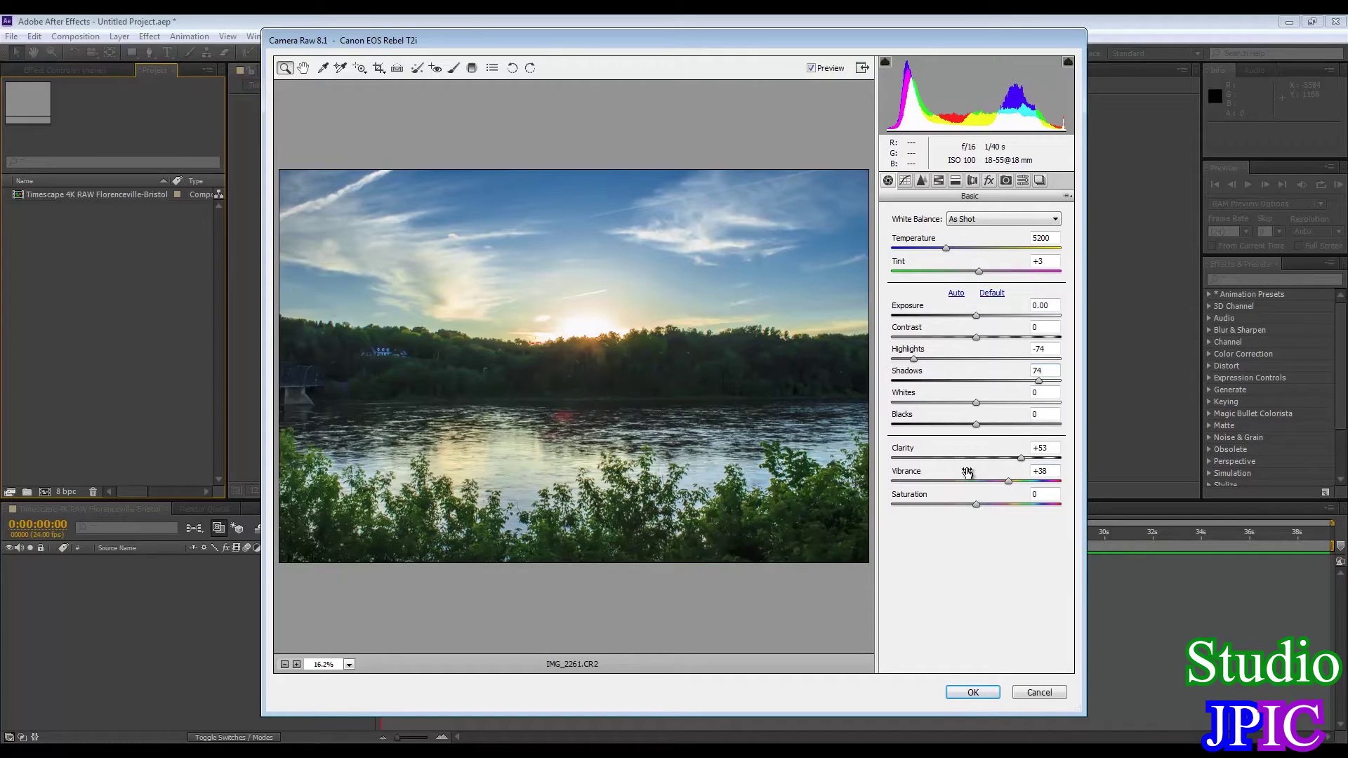
pyautogui.click(906, 184)
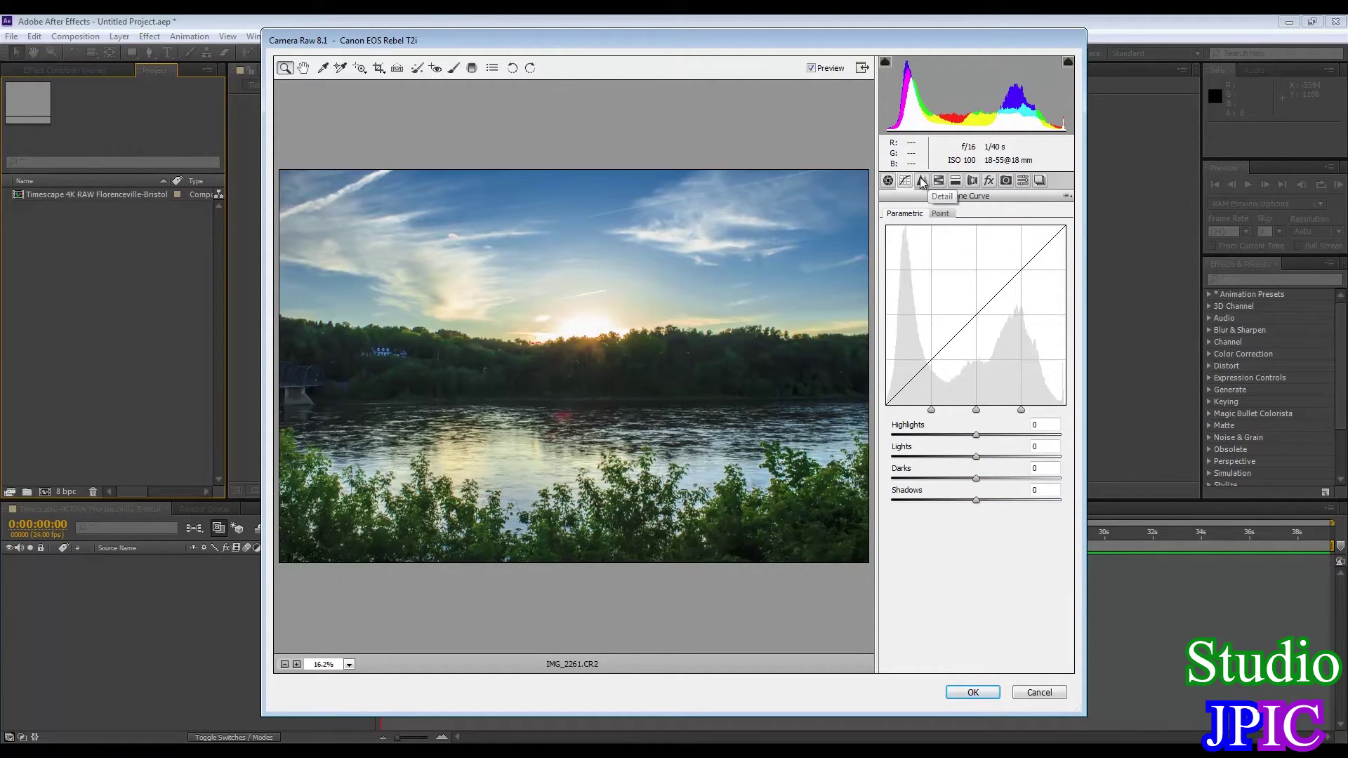
# Review the Detail settings, return to Basic, then bring up the HSL/Grayscale Hue adjustments
pyautogui.click(921, 183)
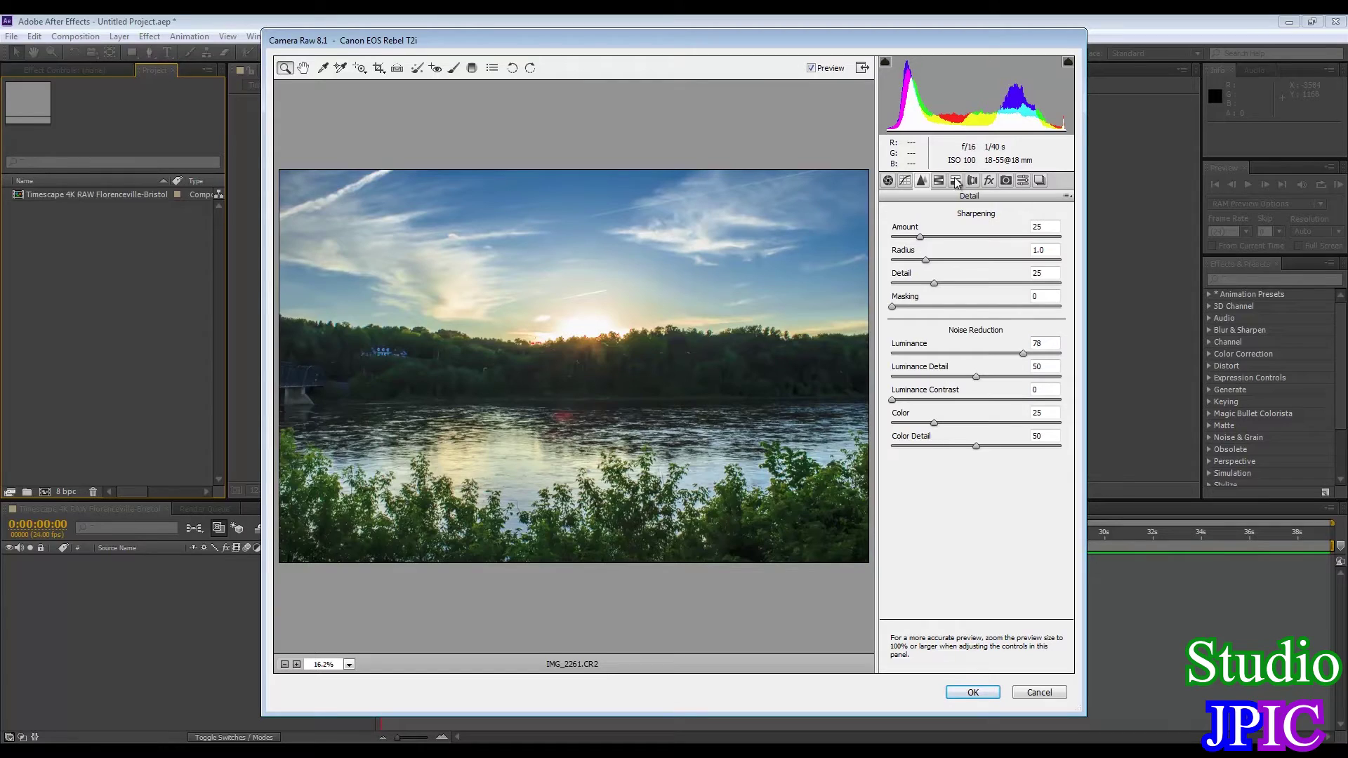
pyautogui.click(889, 181)
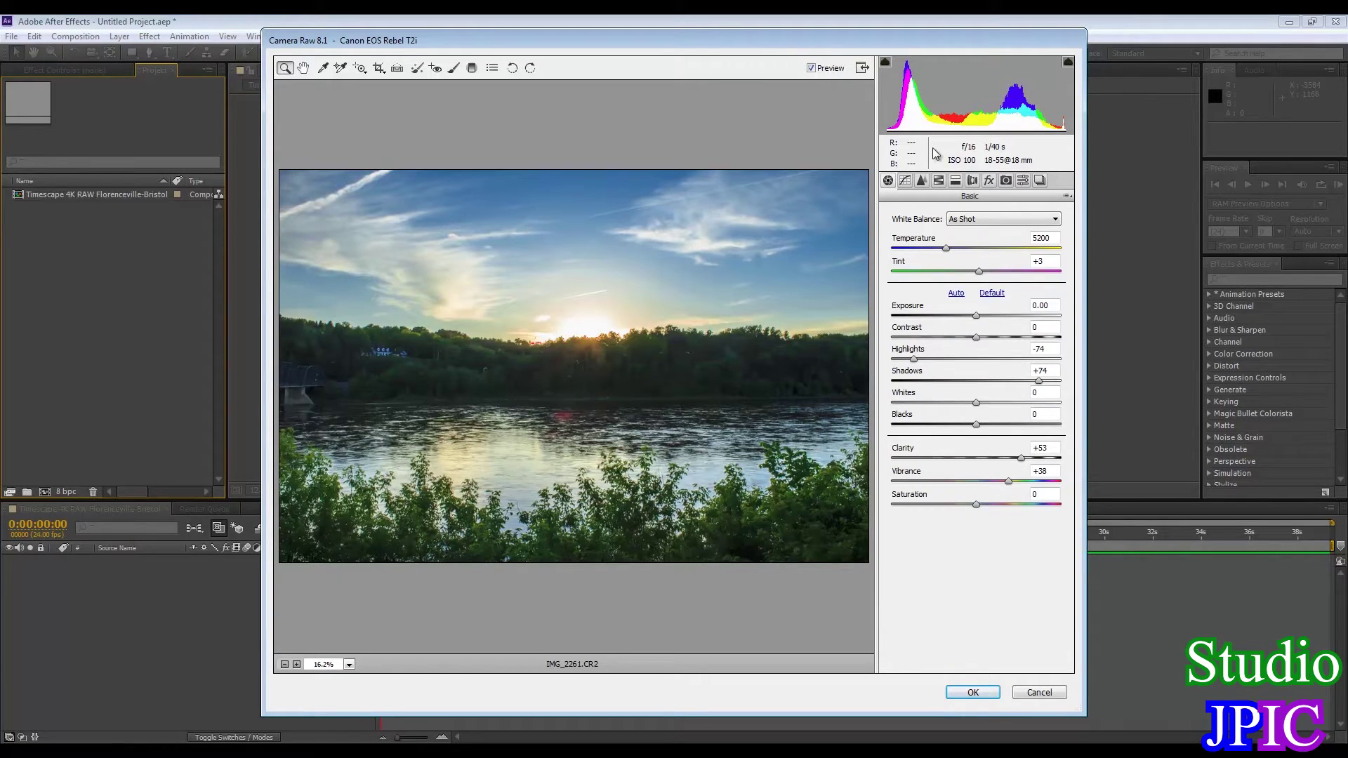
pyautogui.click(939, 180)
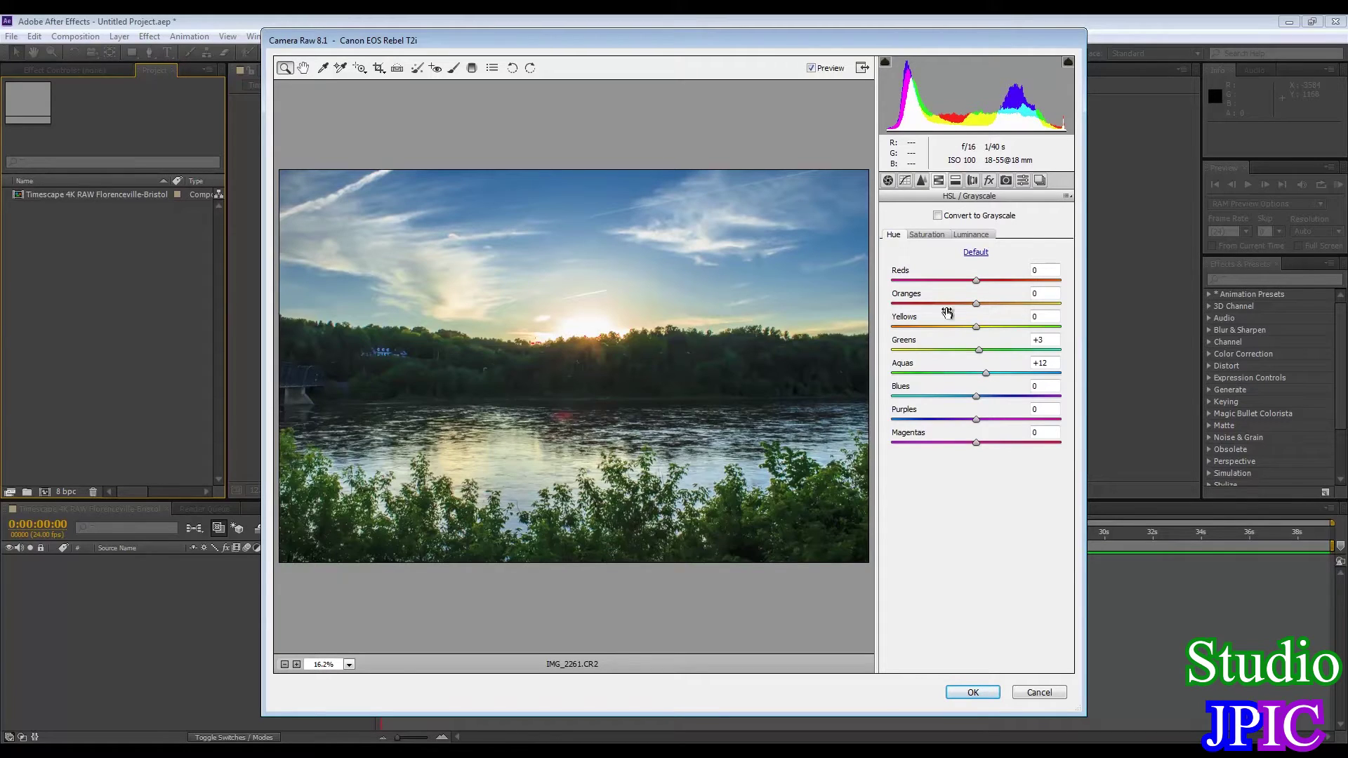
# Try a stronger Greens saturation, set it to 21, then check the Luminance values
pyautogui.click(927, 235)
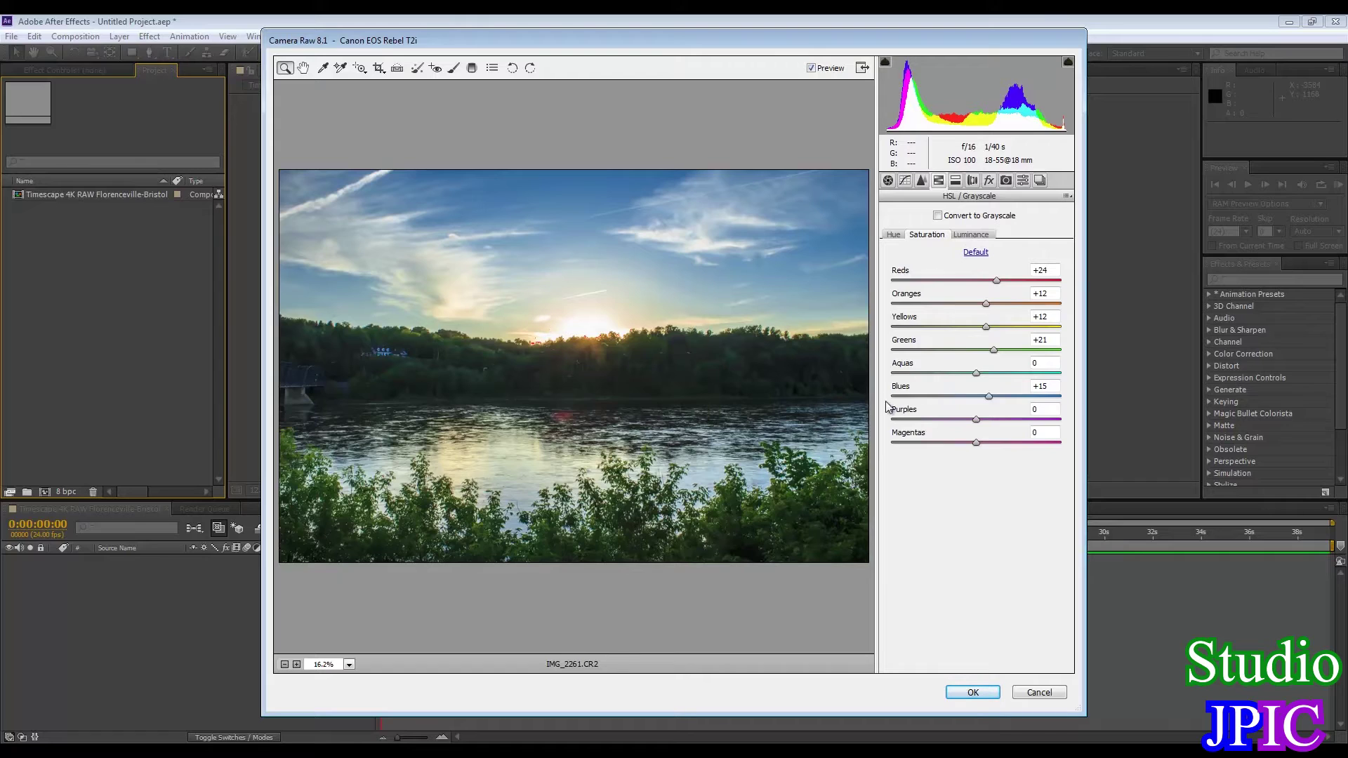
pyautogui.moveTo(994, 349); pyautogui.dragTo(1074, 363)
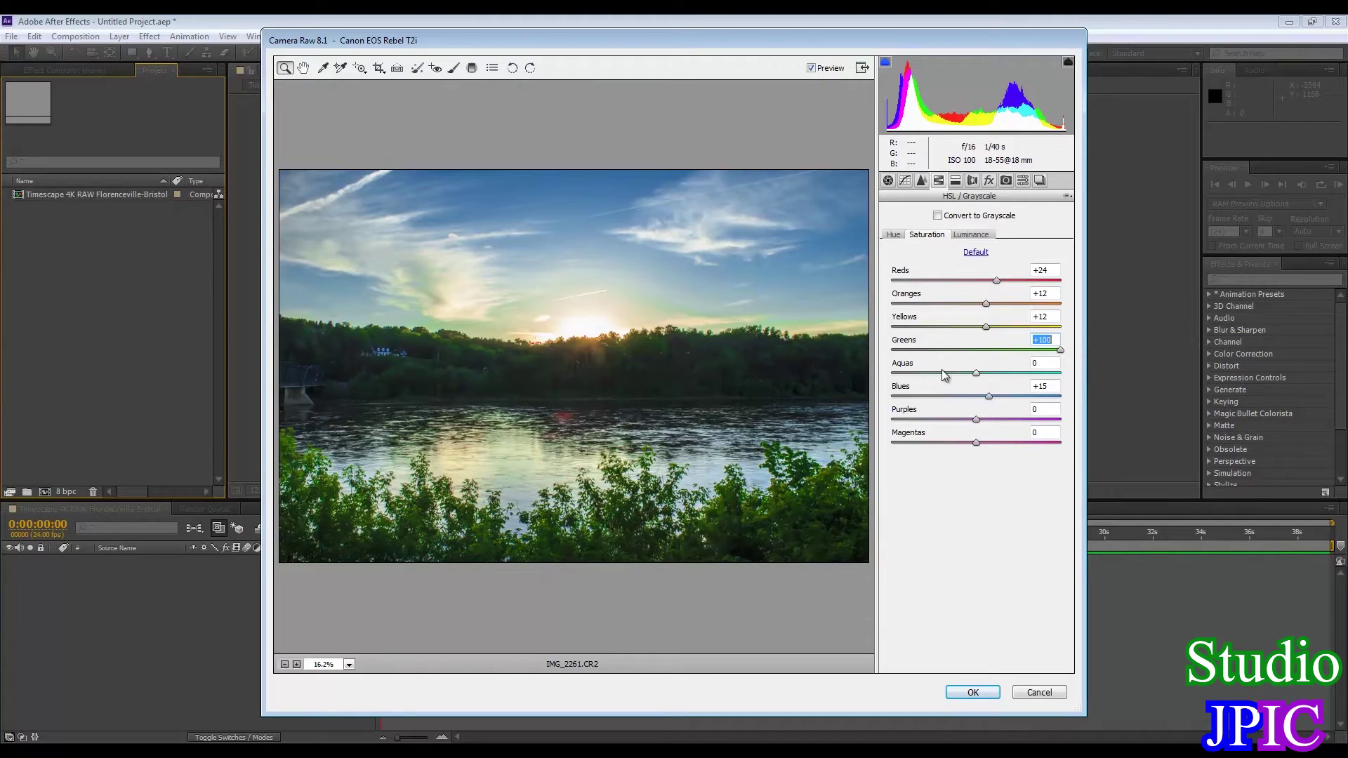
pyautogui.write('21')
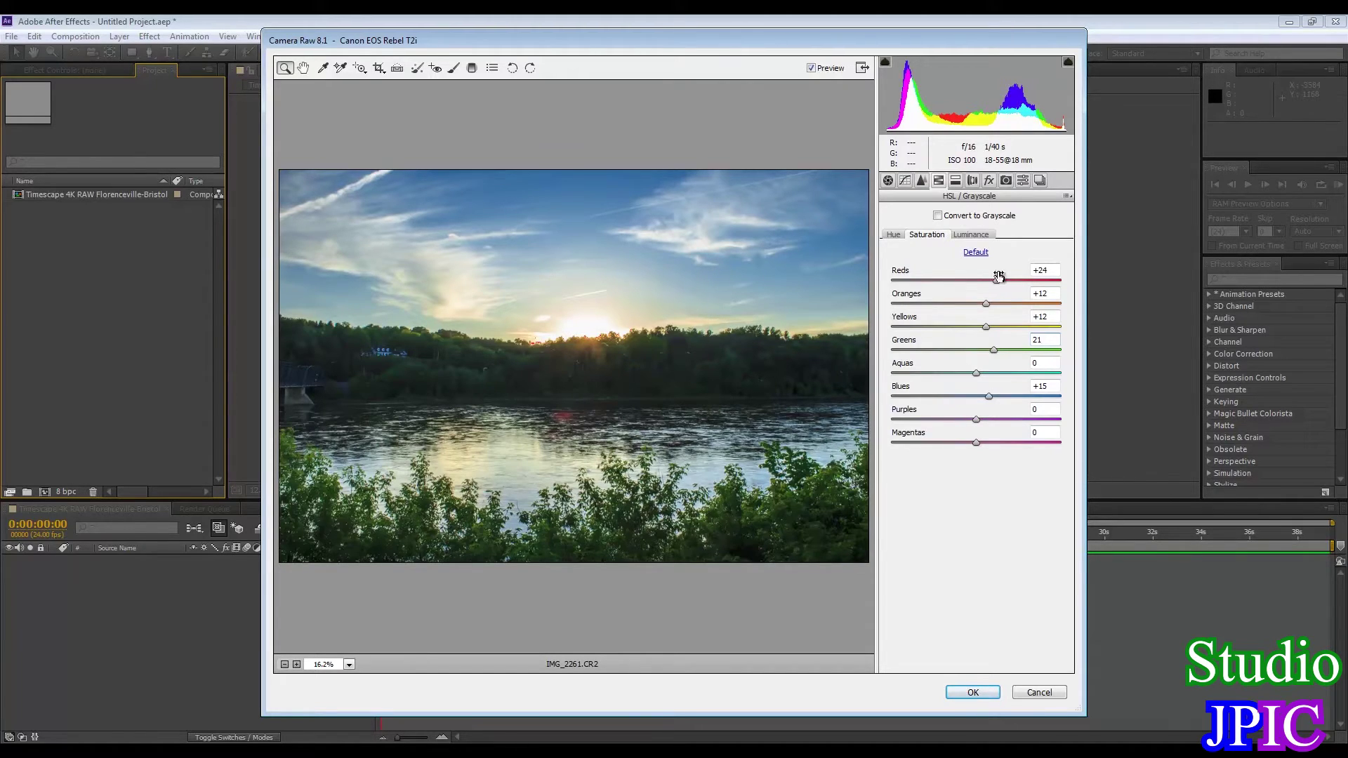
pyautogui.click(971, 236)
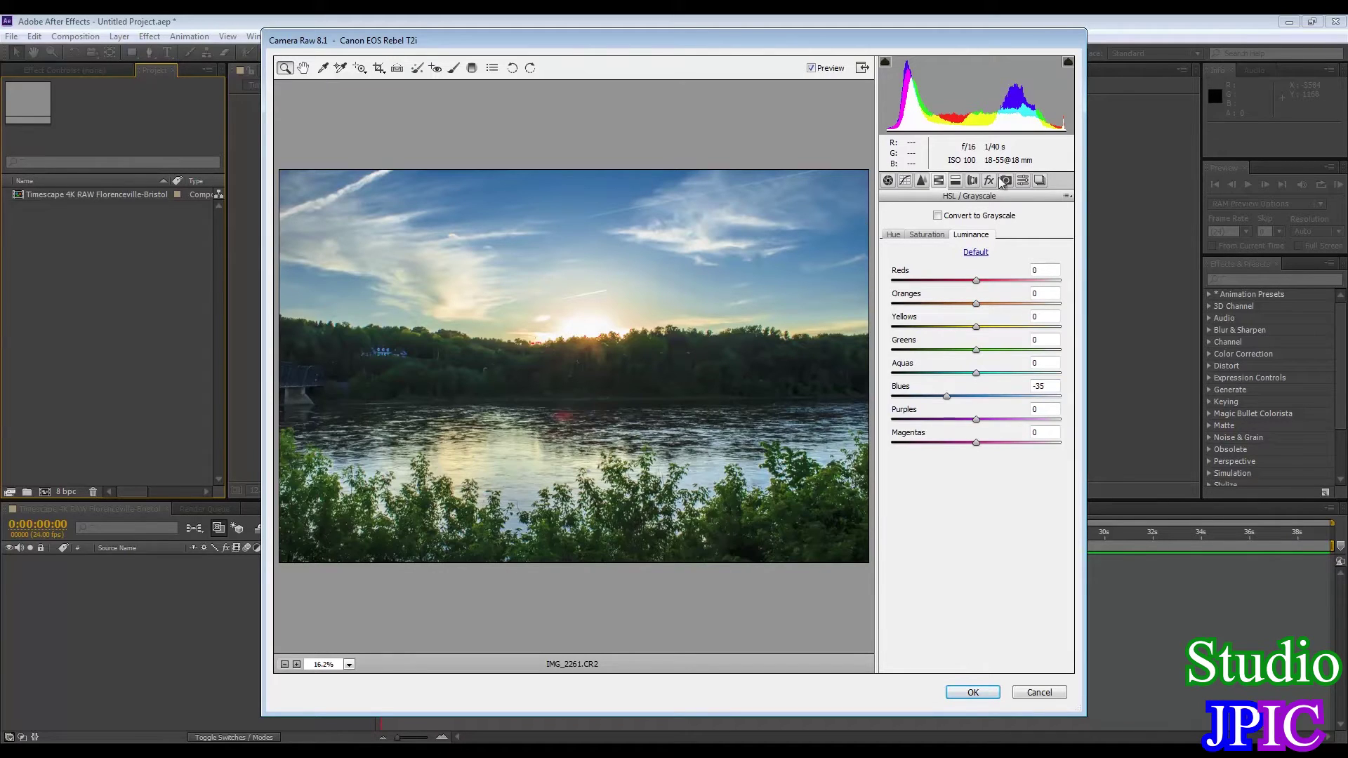
# Review the remaining Camera Raw tabs, return to Basic, and apply the settings to import the sequence
pyautogui.click(955, 182)
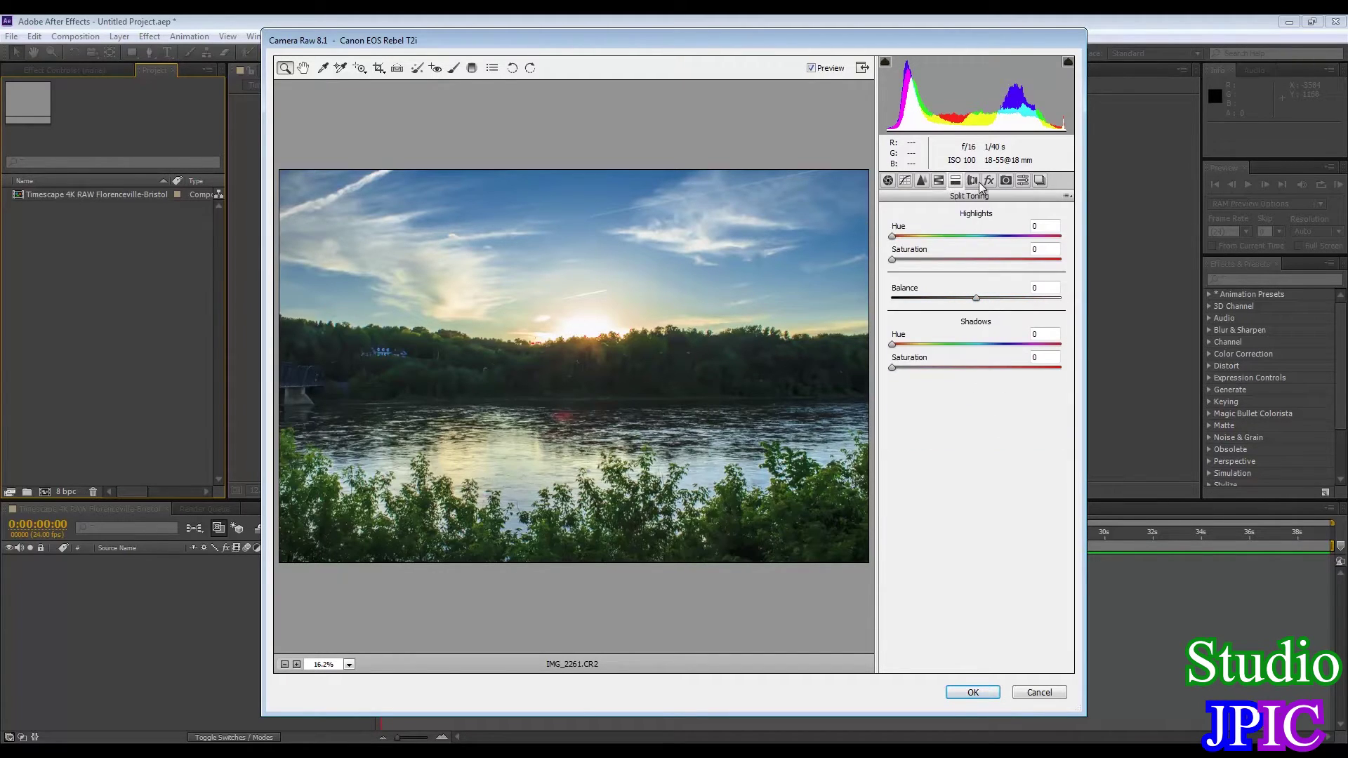
pyautogui.click(988, 182)
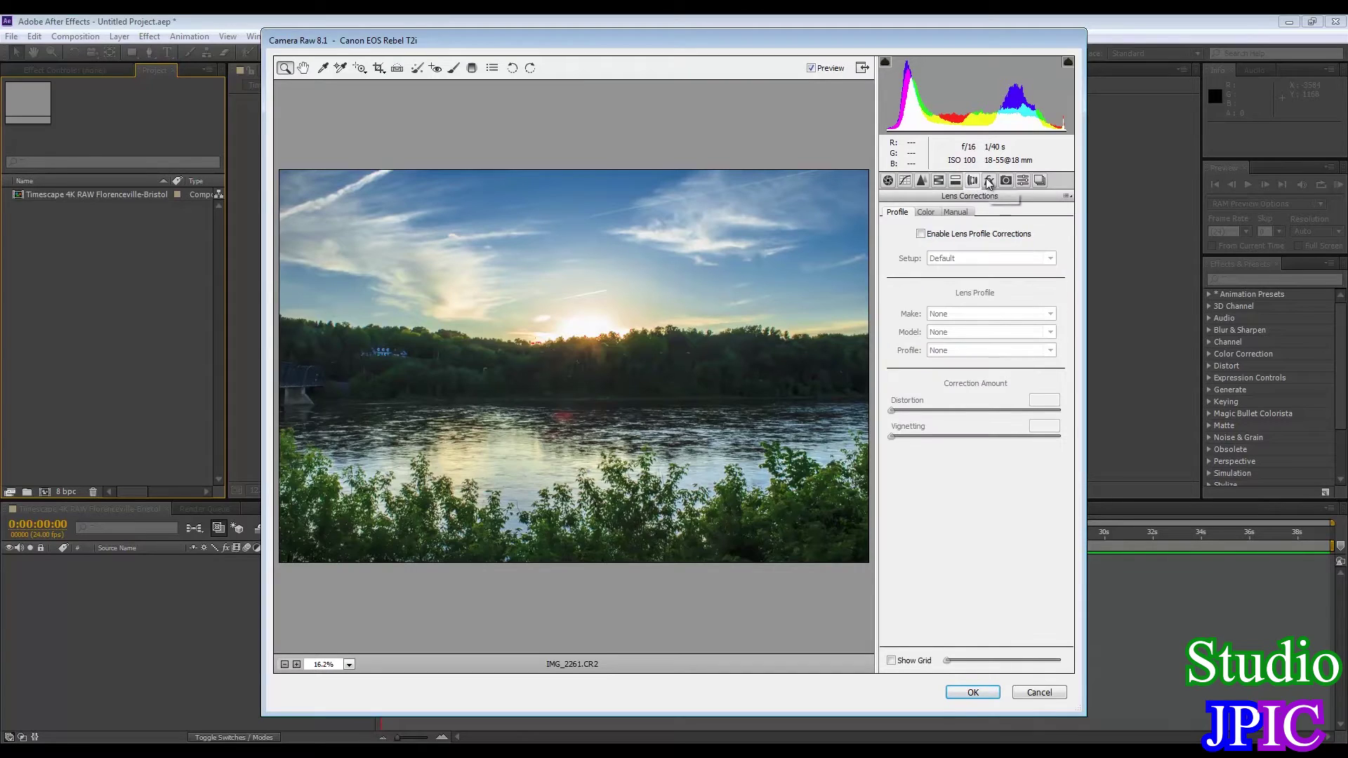
pyautogui.click(990, 181)
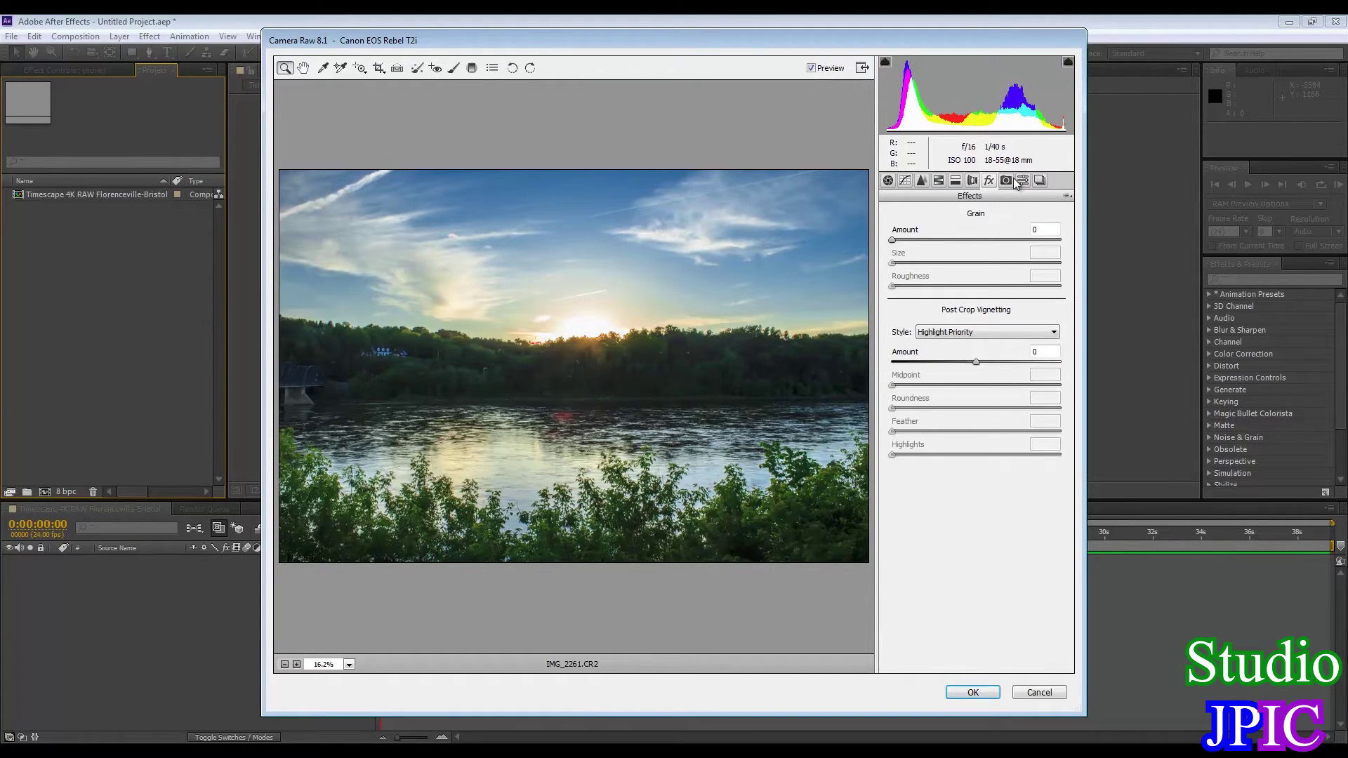
pyautogui.click(1007, 181)
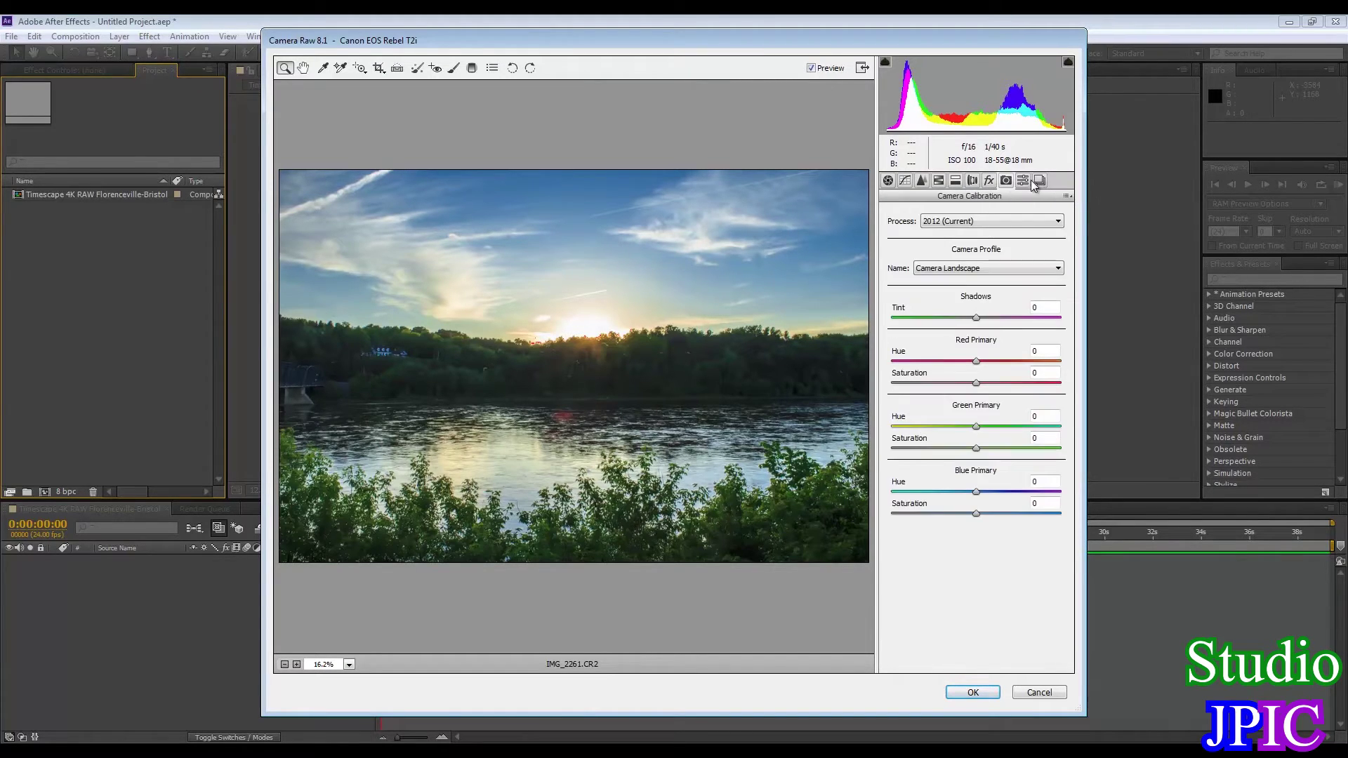
pyautogui.click(1040, 180)
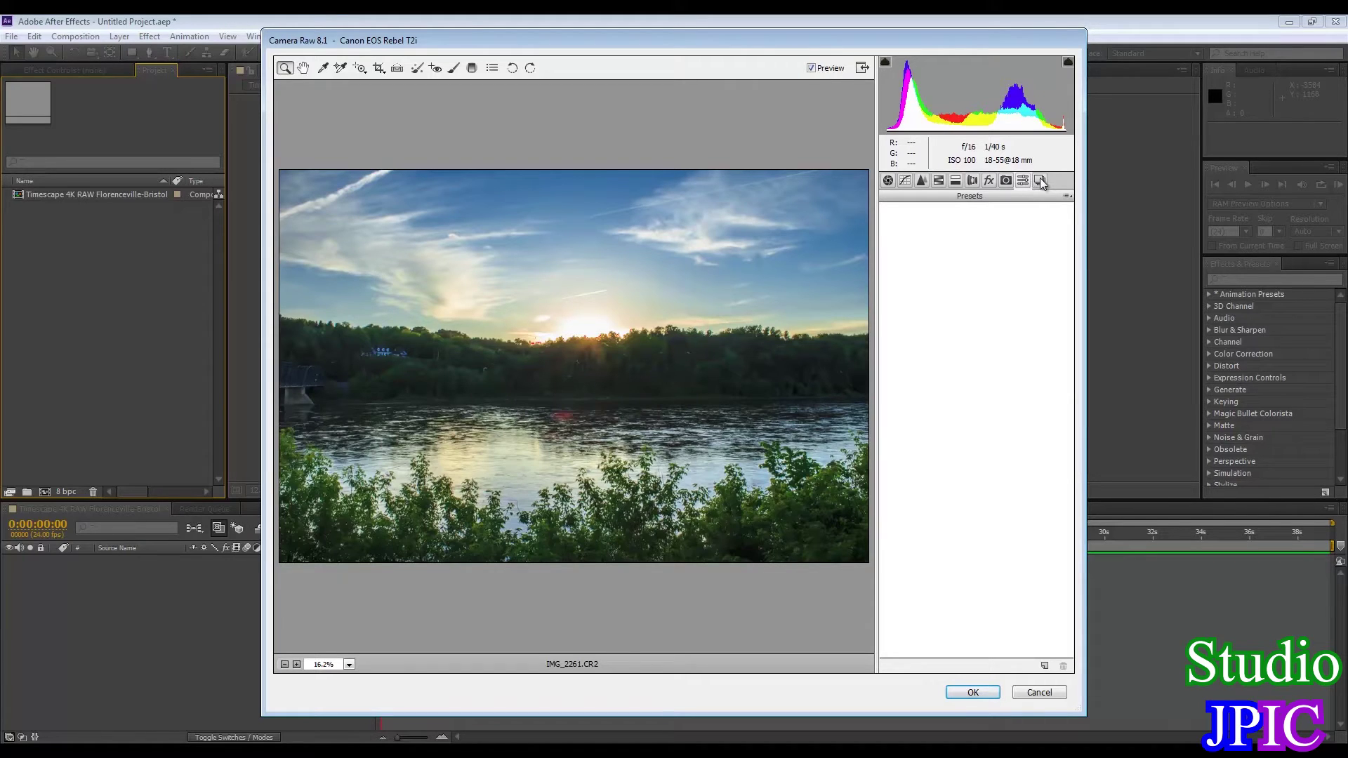
pyautogui.click(888, 181)
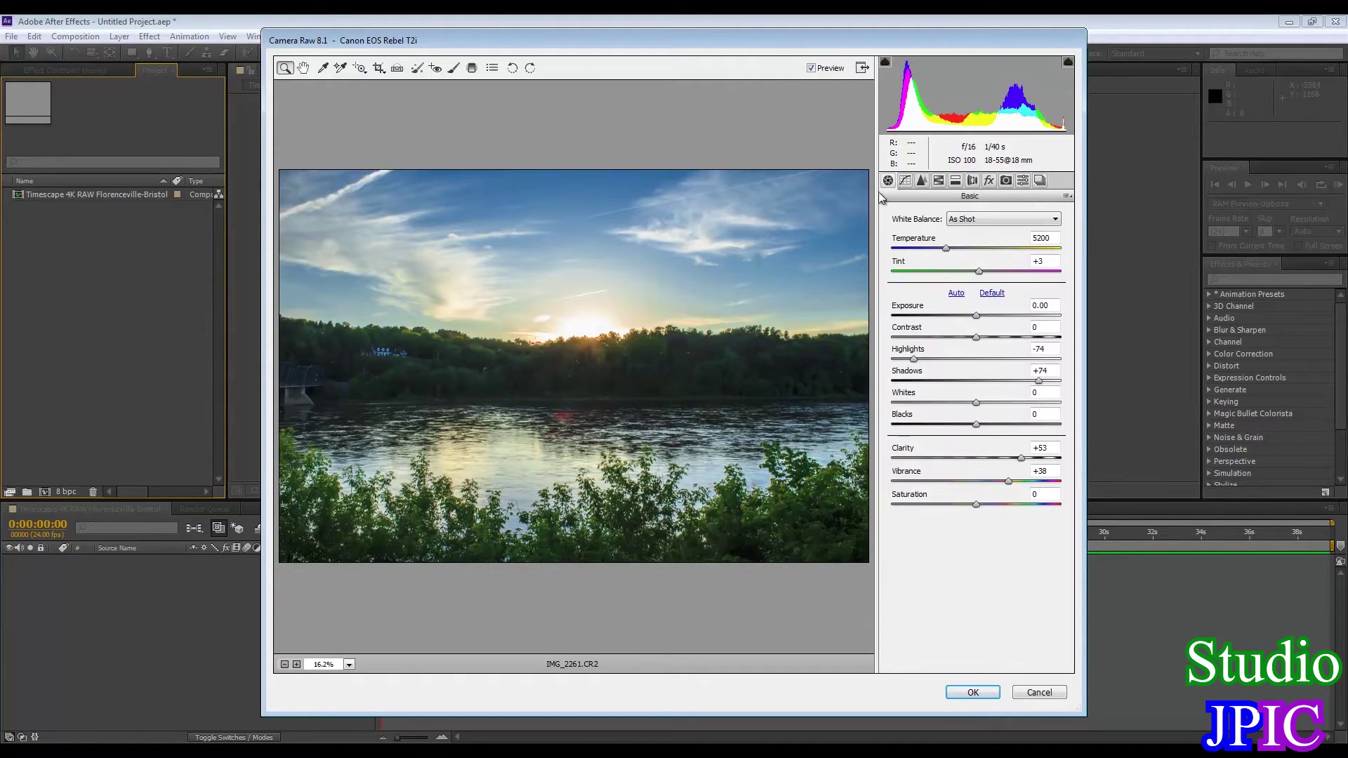
pyautogui.click(972, 694)
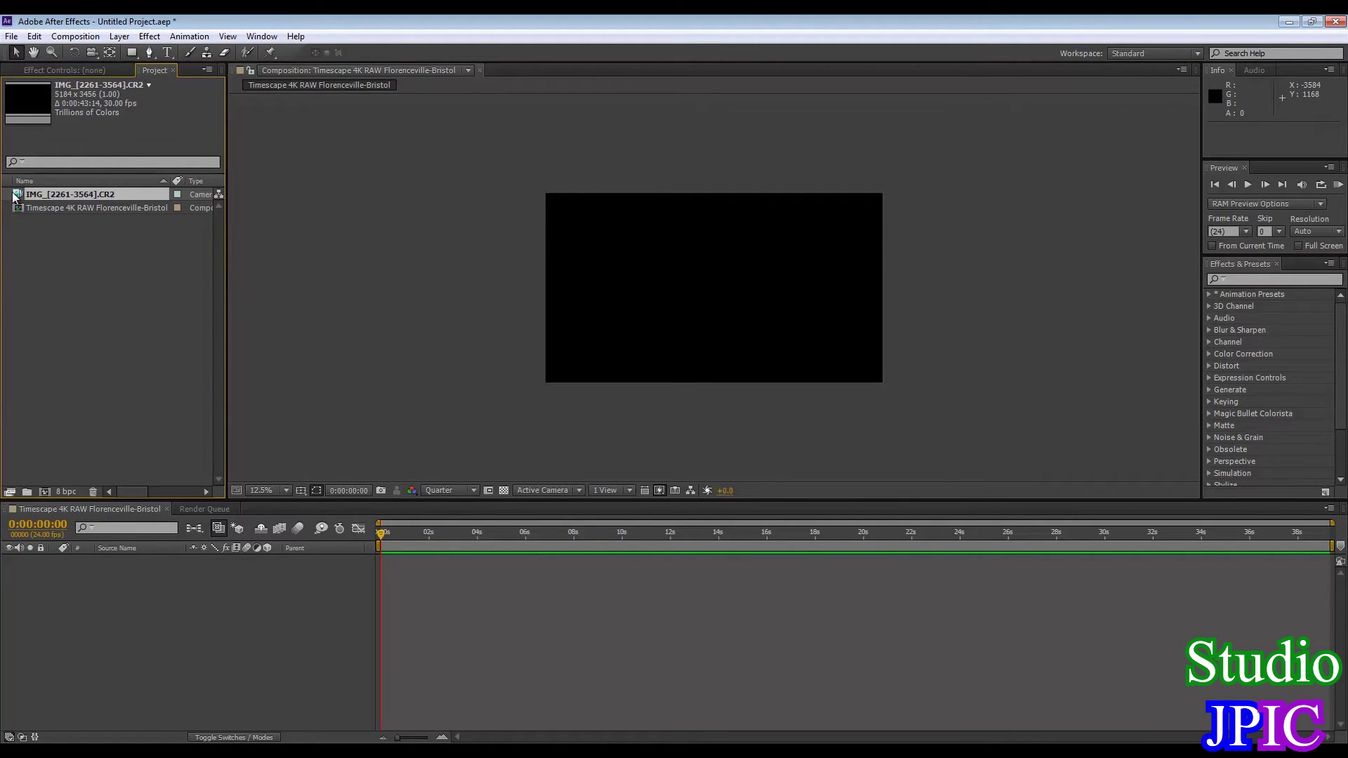
# Add the IMG_[2261-3564].CR2 sequence to the composition as a layer starting at 0 s
pyautogui.moveTo(398, 516)
pyautogui.mouseDown()
pyautogui.moveTo(394, 579)
pyautogui.moveTo(366, 563)
pyautogui.moveTo(408, 565)
pyautogui.moveTo(78, 331)
pyautogui.moveTo(91, 237)
pyautogui.mouseUp()
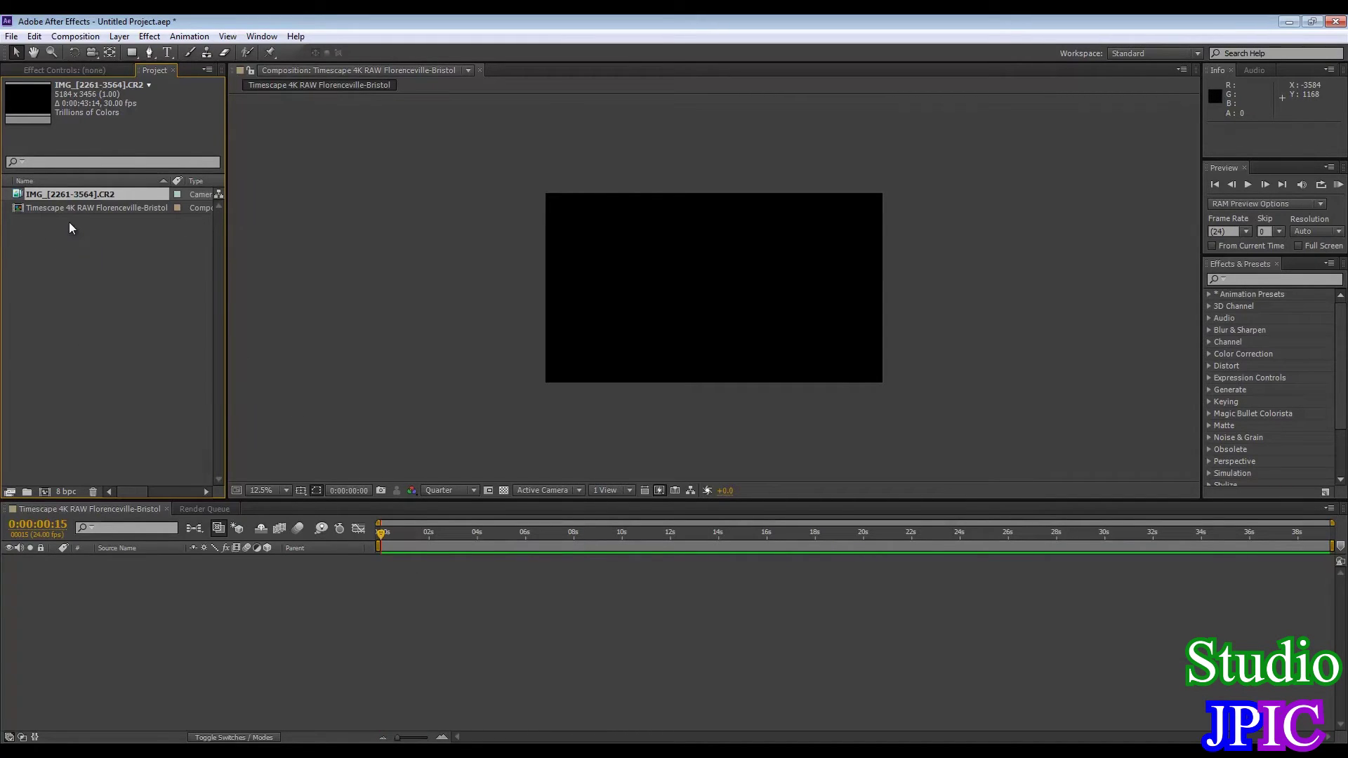
pyautogui.moveTo(42, 195); pyautogui.dragTo(432, 605)
pyautogui.moveTo(462, 558); pyautogui.dragTo(410, 553)
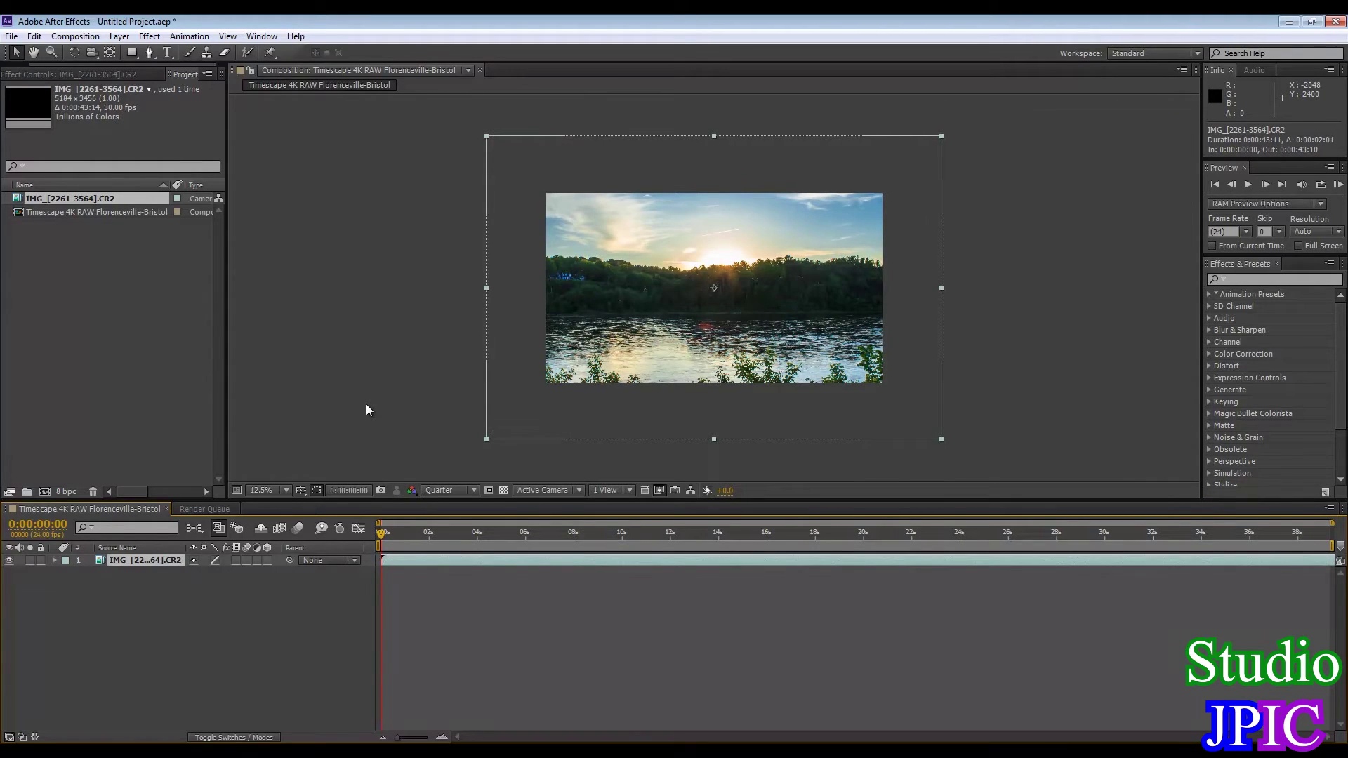
pyautogui.doubleClick(485, 440)
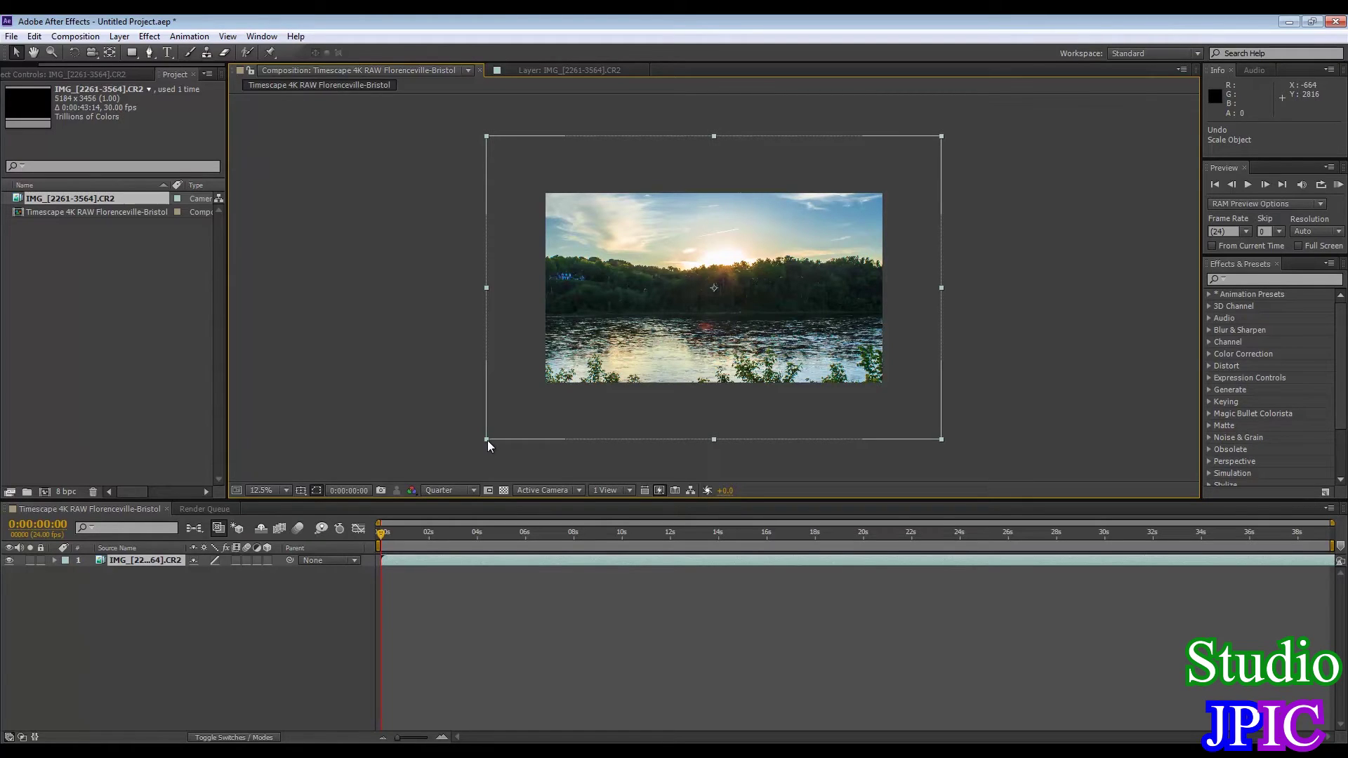
# Scale the CR2 layer down to about 75% and nudge it up to fill the 4K frame
pyautogui.moveTo(486, 440); pyautogui.dragTo(520, 415)
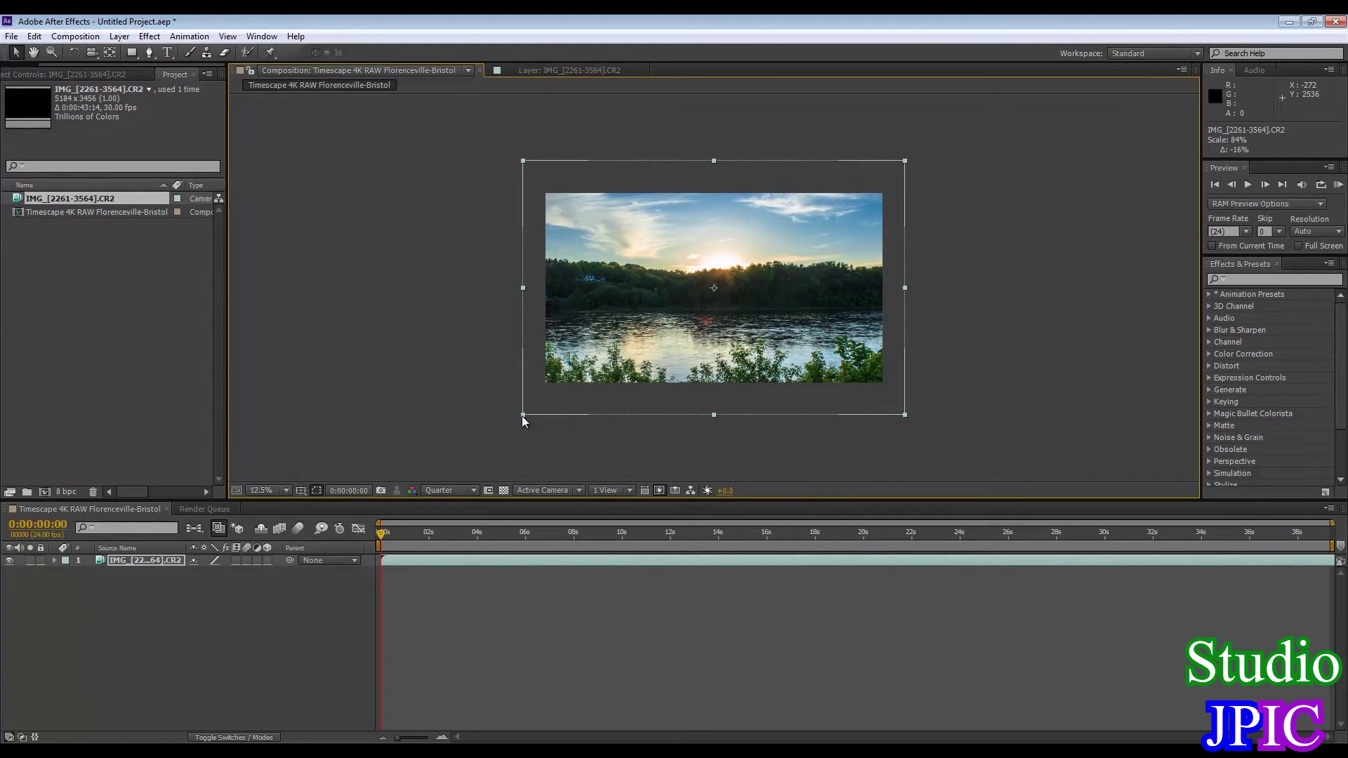
pyautogui.moveTo(522, 416); pyautogui.dragTo(528, 385)
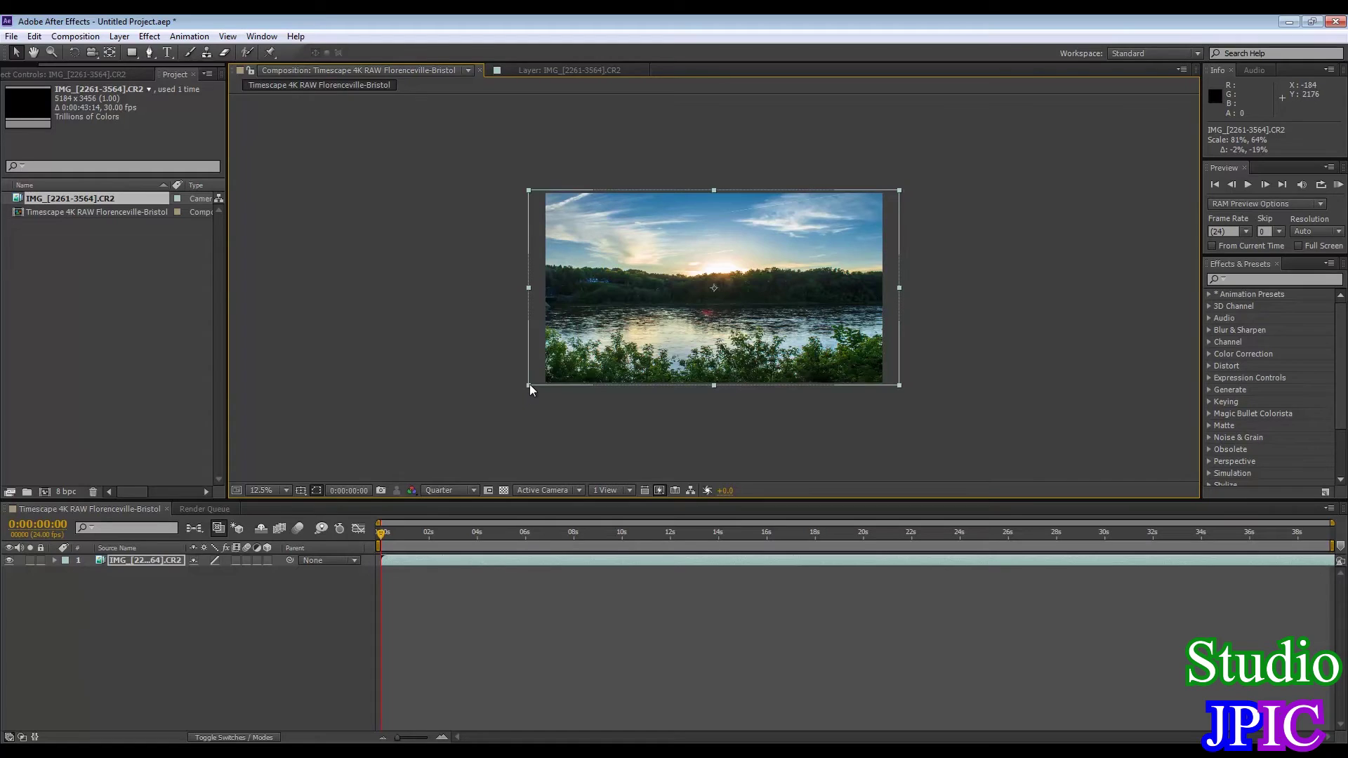
pyautogui.moveTo(529, 385)
pyautogui.mouseDown()
pyautogui.moveTo(546, 415)
pyautogui.moveTo(528, 414)
pyautogui.moveTo(546, 383)
pyautogui.moveTo(534, 393)
pyautogui.moveTo(545, 403)
pyautogui.mouseUp()
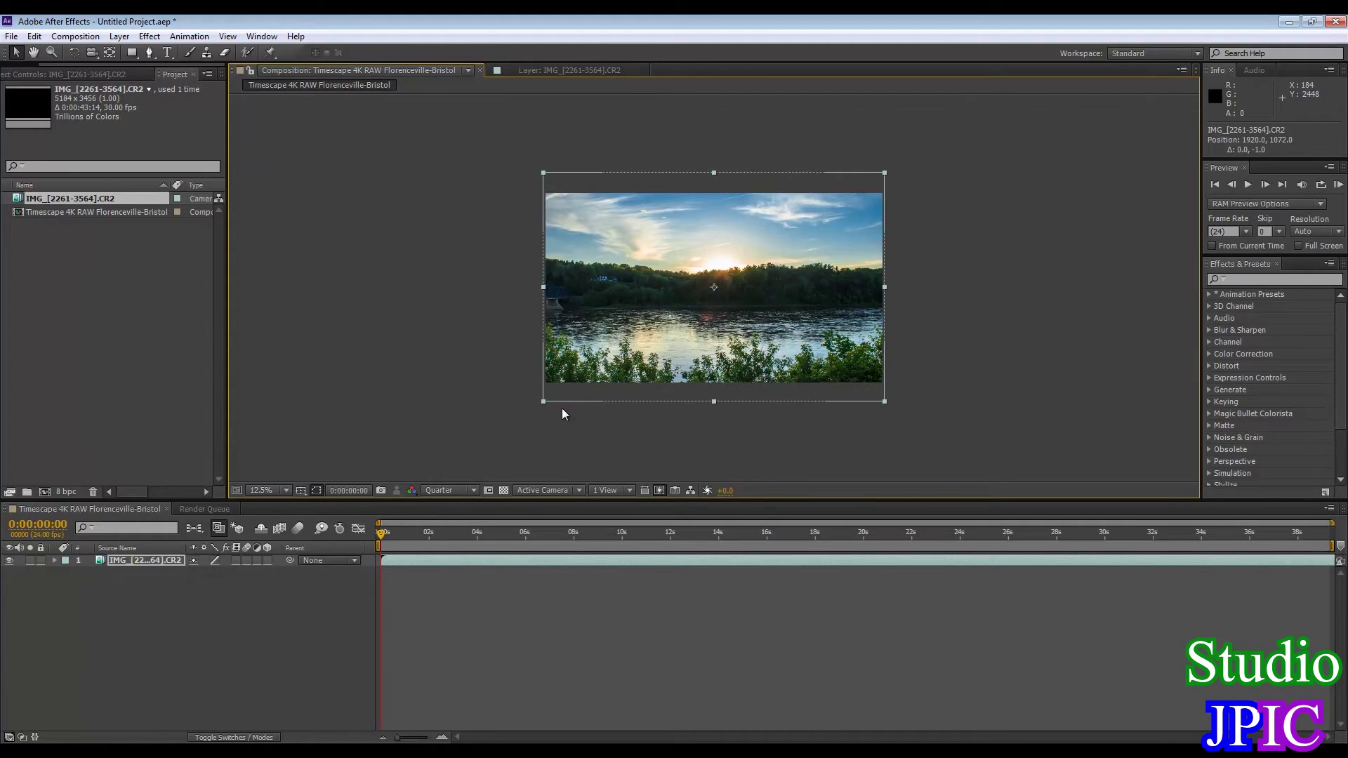
pyautogui.hotkey('shift', 'Up')
pyautogui.hotkey('shift', 'Up')
pyautogui.hotkey('shift', 'Up')
pyautogui.hotkey('shift', 'Up')
pyautogui.hotkey('shift', 'Up')
pyautogui.hotkey('shift', 'Up')
pyautogui.hotkey('shift', 'Up')
pyautogui.hotkey('shift', 'Up')
pyautogui.hotkey('shift', 'Up')
pyautogui.hotkey('shift', 'Up')
pyautogui.hotkey('shift', 'Up')
pyautogui.hotkey('shift', 'Up')
pyautogui.press('Up')
pyautogui.press('Up')
pyautogui.press('Up')
pyautogui.press('Up')
pyautogui.press('Up')
pyautogui.press('Up')
pyautogui.press('Up')
pyautogui.press('Up')
pyautogui.press('Up')
pyautogui.press('Up')
pyautogui.press('Up')
pyautogui.press('Up')
pyautogui.press('Up')
pyautogui.press('Up')
pyautogui.press('Up')
pyautogui.press('Up')
pyautogui.press('Up')
pyautogui.press('Up')
pyautogui.press('Up')
pyautogui.press('Up')
pyautogui.press('Up')
pyautogui.press('Up')
pyautogui.press('Up')
pyautogui.press('Up')
pyautogui.press('Up')
pyautogui.press('Up')
pyautogui.press('Up')
pyautogui.press('Up')
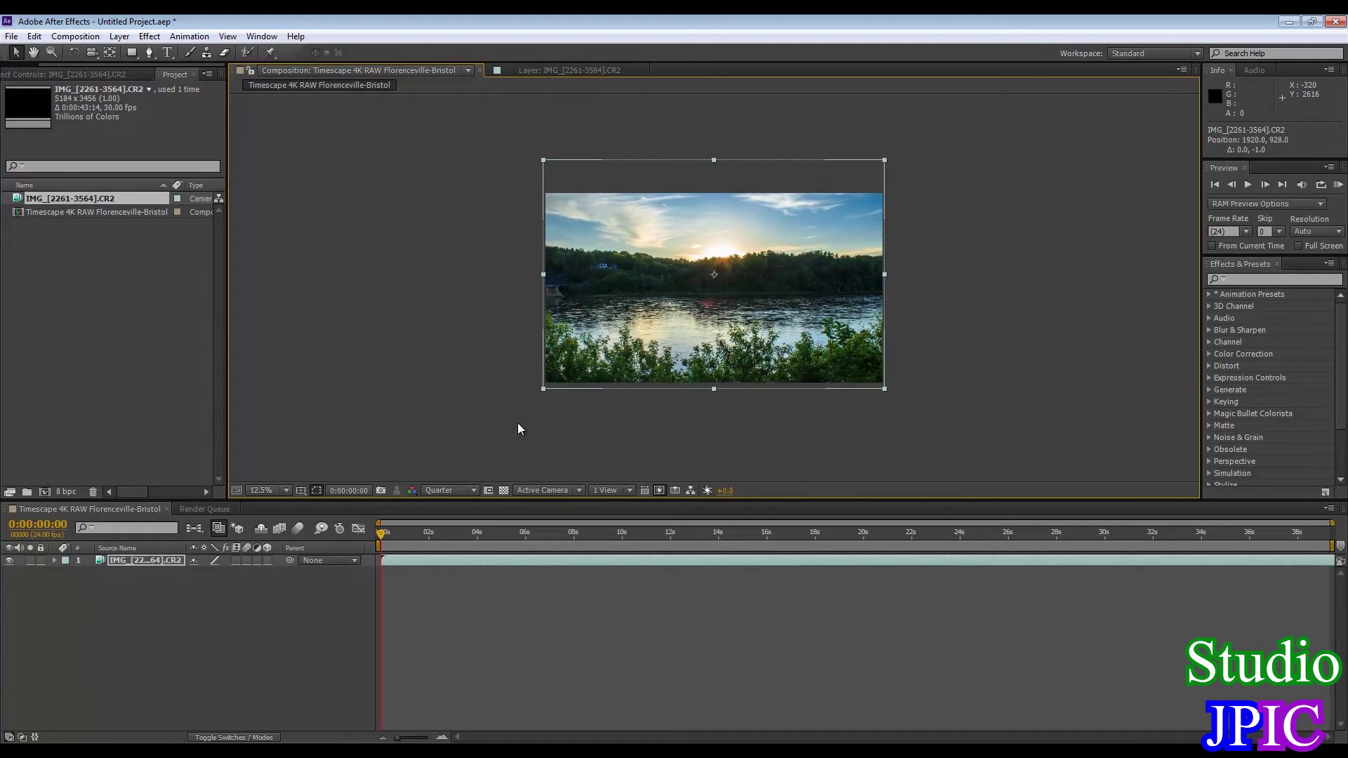
# Nudge the timelapse layer with the arrow keys to position 1920, 944, then deselect it
pyautogui.hotkey('shift', 'Down')
pyautogui.hotkey('shift', 'Down')
pyautogui.hotkey('shift', 'Down')
pyautogui.hotkey('shift', 'Down')
pyautogui.hotkey('shift', 'Down')
pyautogui.hotkey('shift', 'Down')
pyautogui.hotkey('shift', 'Down')
pyautogui.hotkey('shift', 'Down')
pyautogui.hotkey('shift', 'Down')
pyautogui.hotkey('shift', 'Down')
pyautogui.hotkey('shift', 'Down')
pyautogui.hotkey('shift', 'Down')
pyautogui.hotkey('shift', 'Down')
pyautogui.hotkey('shift', 'Down')
pyautogui.hotkey('shift', 'Down')
pyautogui.hotkey('shift', 'Down')
pyautogui.hotkey('shift', 'Down')
pyautogui.hotkey('shift', 'Down')
pyautogui.hotkey('shift', 'Down')
pyautogui.hotkey('shift', 'Down')
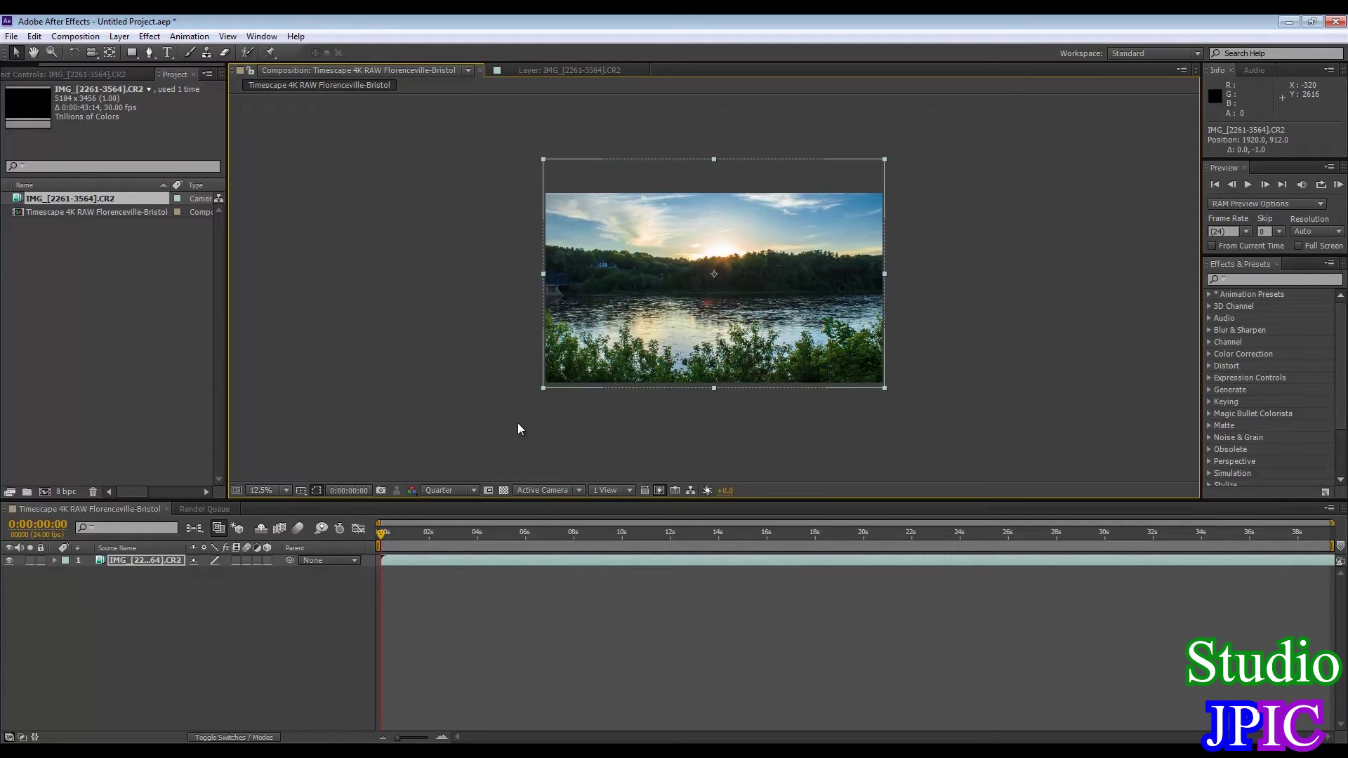
pyautogui.press('Down')
pyautogui.press('Down')
pyautogui.press('Down')
pyautogui.press('Down')
pyautogui.press('Down')
pyautogui.press('Down')
pyautogui.press('Down')
pyautogui.press('Down')
pyautogui.hotkey('shift', 'Down')
pyautogui.hotkey('shift', 'Down')
pyautogui.hotkey('shift', 'Down')
pyautogui.hotkey('shift', 'Down')
pyautogui.hotkey('shift', 'Down')
pyautogui.hotkey('shift', 'Down')
pyautogui.hotkey('shift', 'Down')
pyautogui.hotkey('shift', 'Down')
pyautogui.hotkey('shift', 'Down')
pyautogui.hotkey('shift', 'Down')
pyautogui.hotkey('shift', 'Down')
pyautogui.hotkey('shift', 'Down')
pyautogui.hotkey('shift', 'Down')
pyautogui.hotkey('shift', 'Down')
pyautogui.hotkey('shift', 'Down')
pyautogui.hotkey('shift', 'Down')
pyautogui.hotkey('shift', 'Down')
pyautogui.hotkey('shift', 'Down')
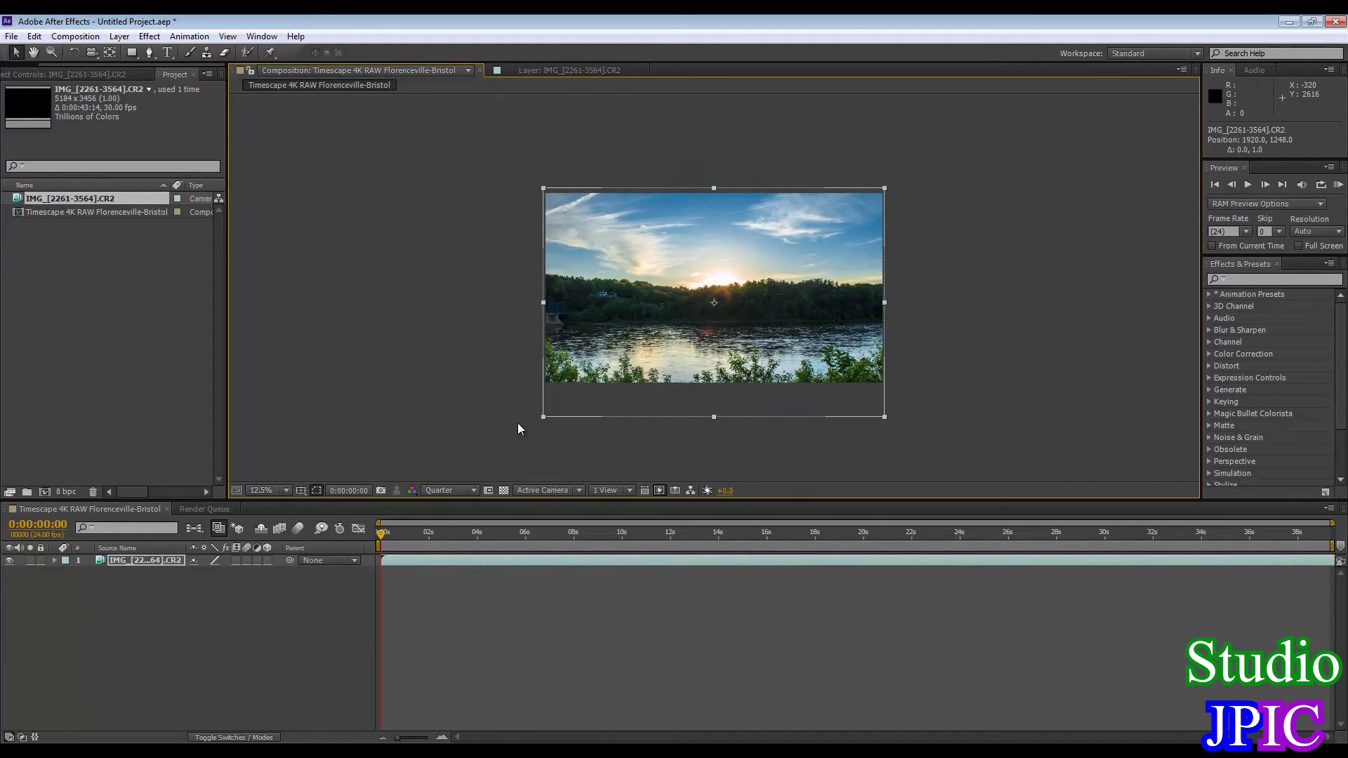
pyautogui.press('Down')
pyautogui.press('Down')
pyautogui.press('Down')
pyautogui.press('Down')
pyautogui.press('Up')
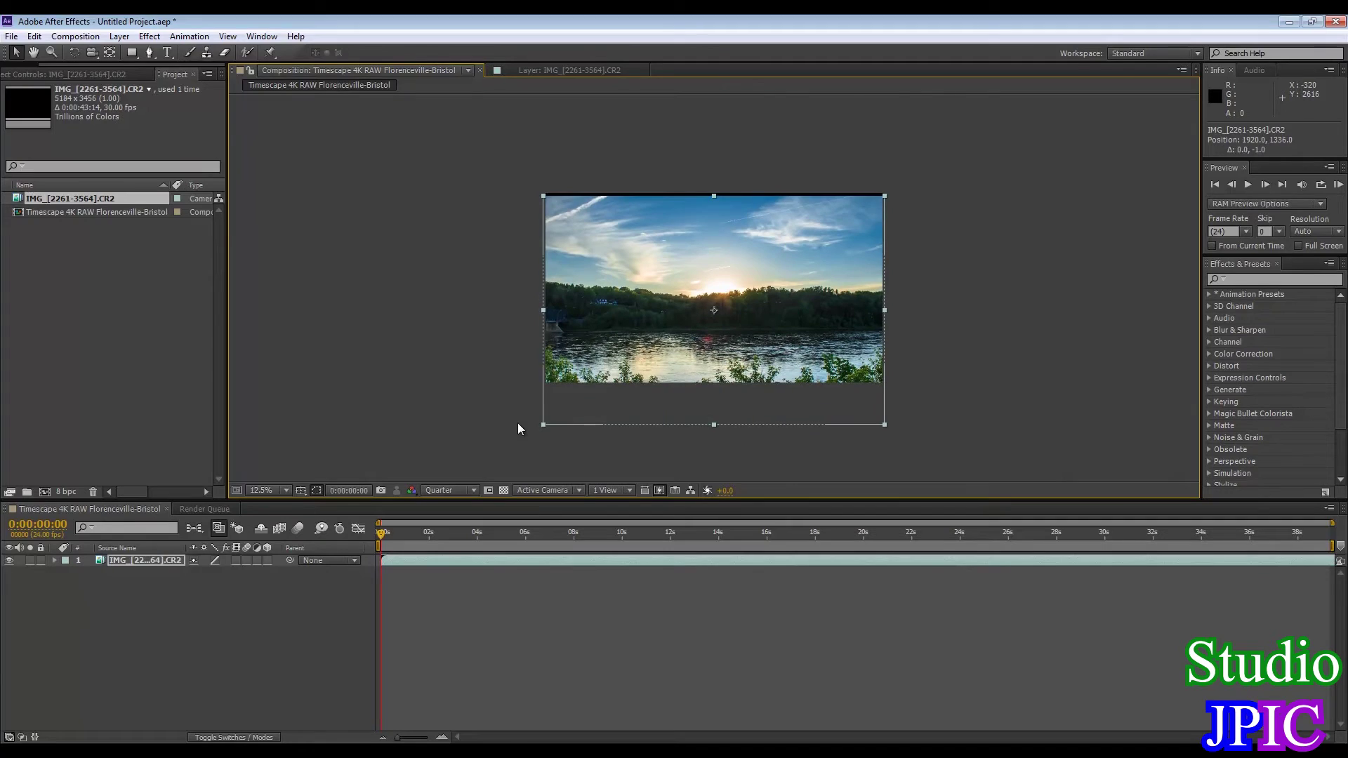
pyautogui.hotkey('shift', 'Up')
pyautogui.hotkey('shift', 'Up')
pyautogui.hotkey('shift', 'Up')
pyautogui.hotkey('shift', 'Up')
pyautogui.hotkey('shift', 'Up')
pyautogui.hotkey('shift', 'Up')
pyautogui.hotkey('shift', 'Up')
pyautogui.hotkey('shift', 'Up')
pyautogui.hotkey('shift', 'Up')
pyautogui.hotkey('shift', 'Up')
pyautogui.press('Up')
pyautogui.press('Up')
pyautogui.press('Up')
pyautogui.hotkey('shift', 'Up')
pyautogui.hotkey('shift', 'Up')
pyautogui.hotkey('shift', 'Up')
pyautogui.hotkey('shift', 'Up')
pyautogui.hotkey('shift', 'Up')
pyautogui.hotkey('shift', 'Up')
pyautogui.hotkey('shift', 'Up')
pyautogui.hotkey('shift', 'Up')
pyautogui.hotkey('shift', 'Up')
pyautogui.hotkey('shift', 'Up')
pyautogui.hotkey('shift', 'Up')
pyautogui.hotkey('shift', 'Up')
pyautogui.hotkey('shift', 'Up')
pyautogui.hotkey('shift', 'Up')
pyautogui.hotkey('shift', 'Up')
pyautogui.hotkey('shift', 'Up')
pyautogui.hotkey('shift', 'Up')
pyautogui.hotkey('shift', 'Up')
pyautogui.hotkey('shift', 'Up')
pyautogui.hotkey('shift', 'Up')
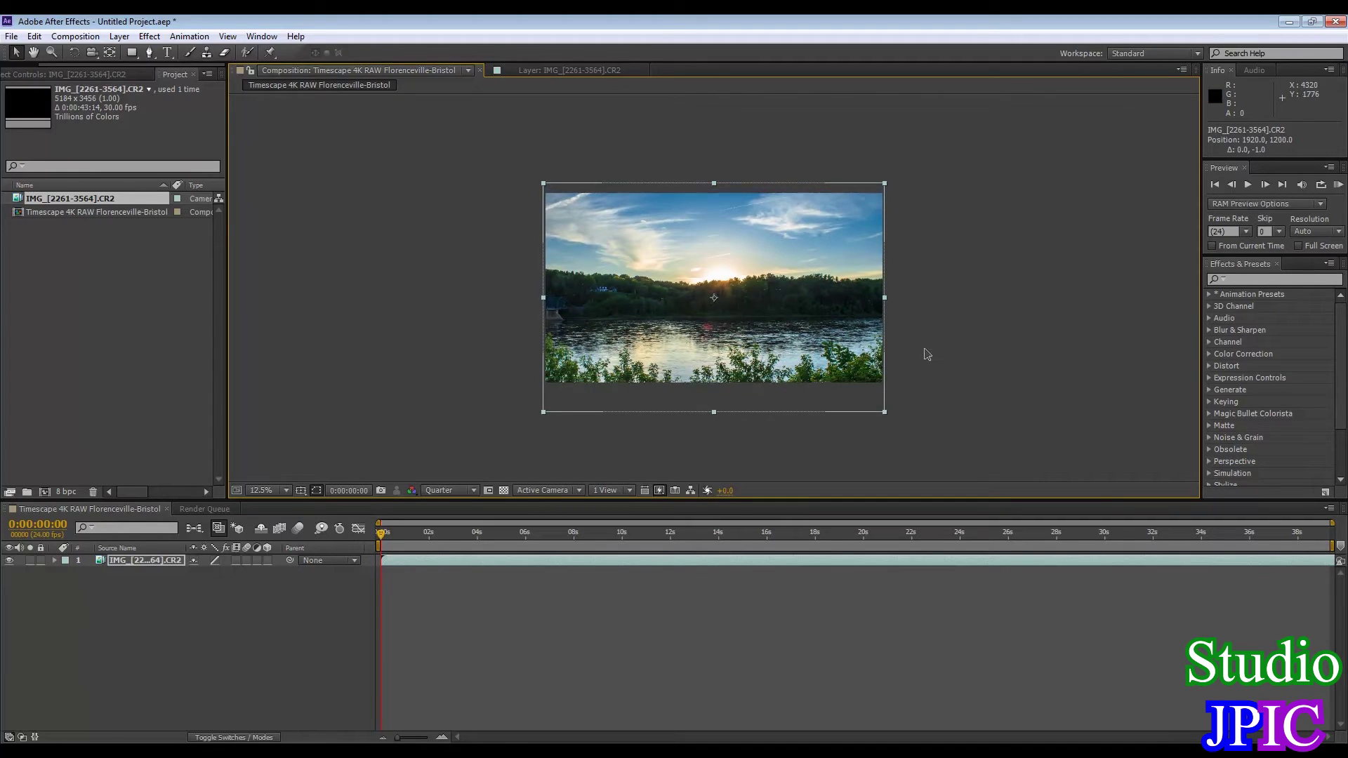
pyautogui.hotkey('shift', 'Up')
pyautogui.hotkey('shift', 'Up')
pyautogui.hotkey('shift', 'Up')
pyautogui.hotkey('shift', 'Up')
pyautogui.hotkey('shift', 'Up')
pyautogui.hotkey('shift', 'Up')
pyautogui.hotkey('shift', 'Up')
pyautogui.hotkey('shift', 'Up')
pyautogui.hotkey('shift', 'Up')
pyautogui.hotkey('shift', 'Up')
pyautogui.hotkey('shift', 'Up')
pyautogui.hotkey('shift', 'Up')
pyautogui.hotkey('shift', 'Up')
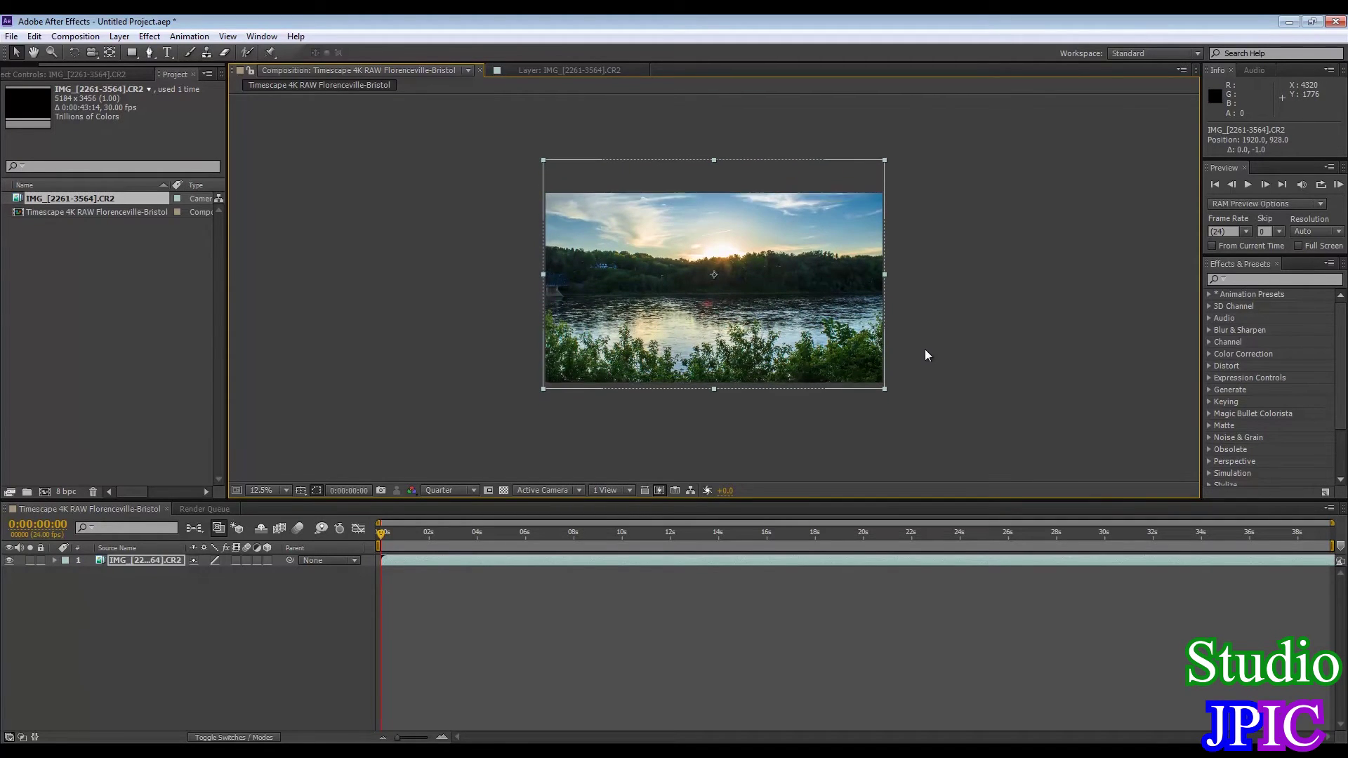
pyautogui.press('Up')
pyautogui.press('Up')
pyautogui.press('Up')
pyautogui.press('Up')
pyautogui.press('Up')
pyautogui.press('Up')
pyautogui.hotkey('shift', 'Down')
pyautogui.hotkey('shift', 'Down')
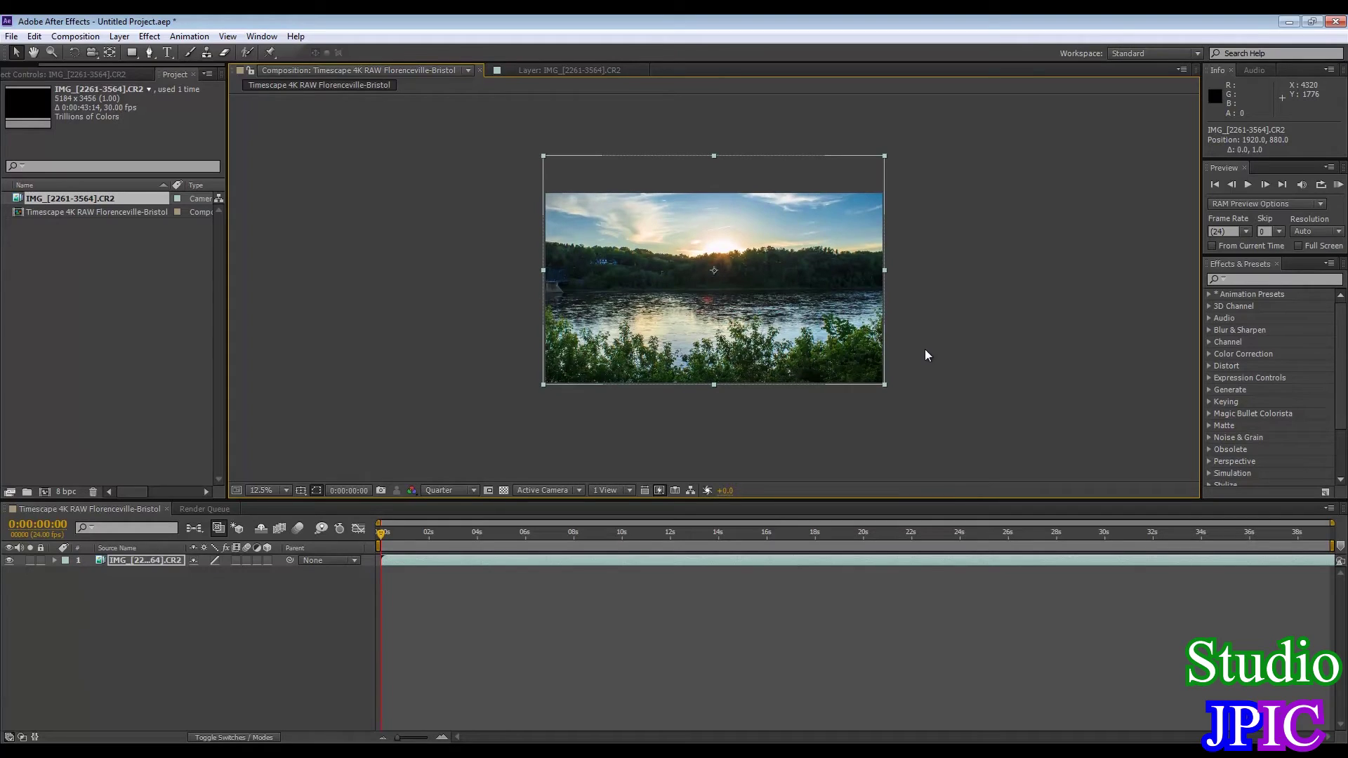
pyautogui.press('Down')
pyautogui.press('Down')
pyautogui.press('Down')
pyautogui.press('Down')
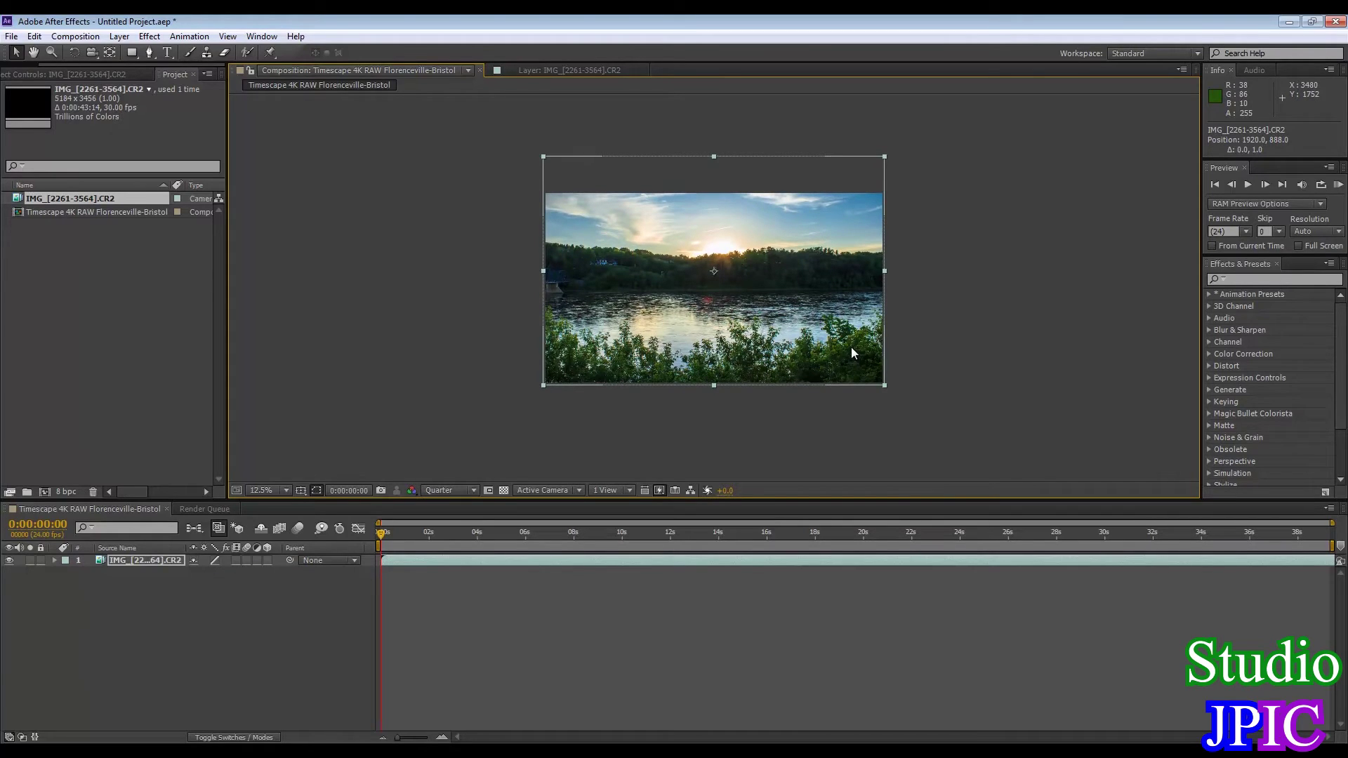
pyautogui.hotkey('shift', 'Down')
pyautogui.hotkey('shift', 'Down')
pyautogui.hotkey('shift', 'Down')
pyautogui.hotkey('shift', 'Down')
pyautogui.hotkey('shift', 'Down')
pyautogui.hotkey('shift', 'Down')
pyautogui.hotkey('shift', 'Down')
pyautogui.hotkey('shift', 'Down')
pyautogui.hotkey('shift', 'Down')
pyautogui.hotkey('shift', 'Down')
pyautogui.hotkey('shift', 'Down')
pyautogui.hotkey('shift', 'Down')
pyautogui.hotkey('shift', 'Down')
pyautogui.hotkey('shift', 'Down')
pyautogui.press('Down')
pyautogui.press('Down')
pyautogui.press('Down')
pyautogui.press('Down')
pyautogui.hotkey('shift', 'Up')
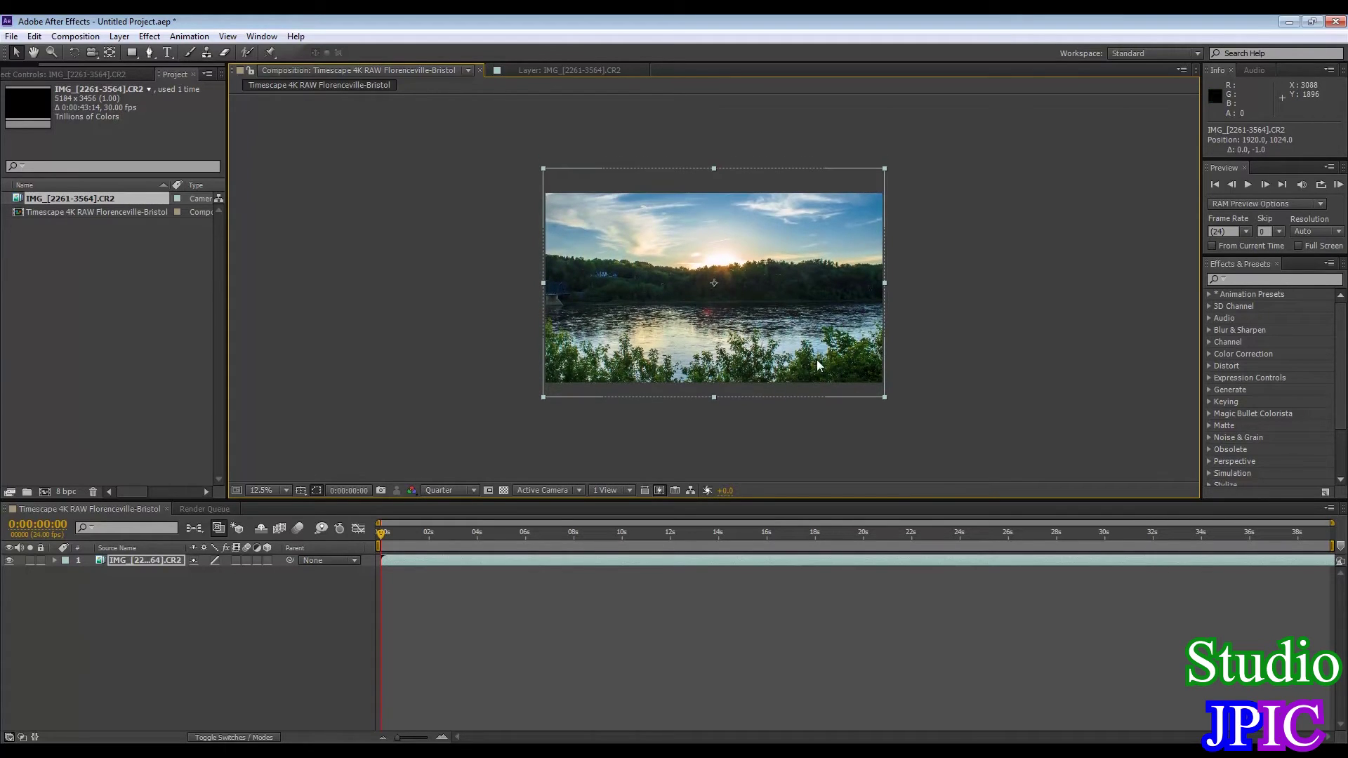
pyautogui.press('Up')
pyautogui.press('Up')
pyautogui.press('Up')
pyautogui.press('Up')
pyautogui.press('Up')
pyautogui.press('Up')
pyautogui.hotkey('shift', 'Up')
pyautogui.hotkey('shift', 'Up')
pyautogui.hotkey('shift', 'Up')
pyautogui.hotkey('shift', 'Up')
pyautogui.hotkey('shift', 'Up')
pyautogui.hotkey('shift', 'Up')
pyautogui.hotkey('shift', 'Up')
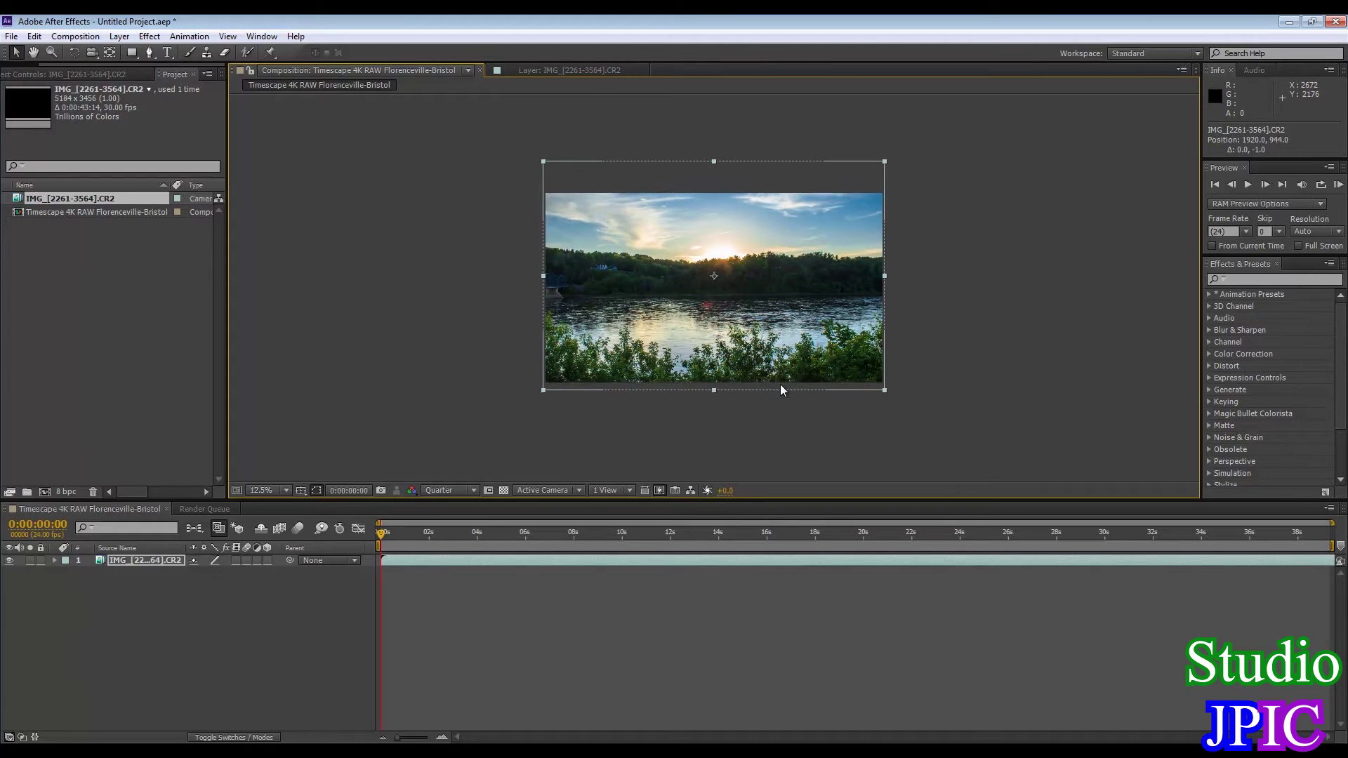
pyautogui.press('Up')
pyautogui.press('Up')
pyautogui.press('Up')
pyautogui.press('Down')
pyautogui.click(490, 399)
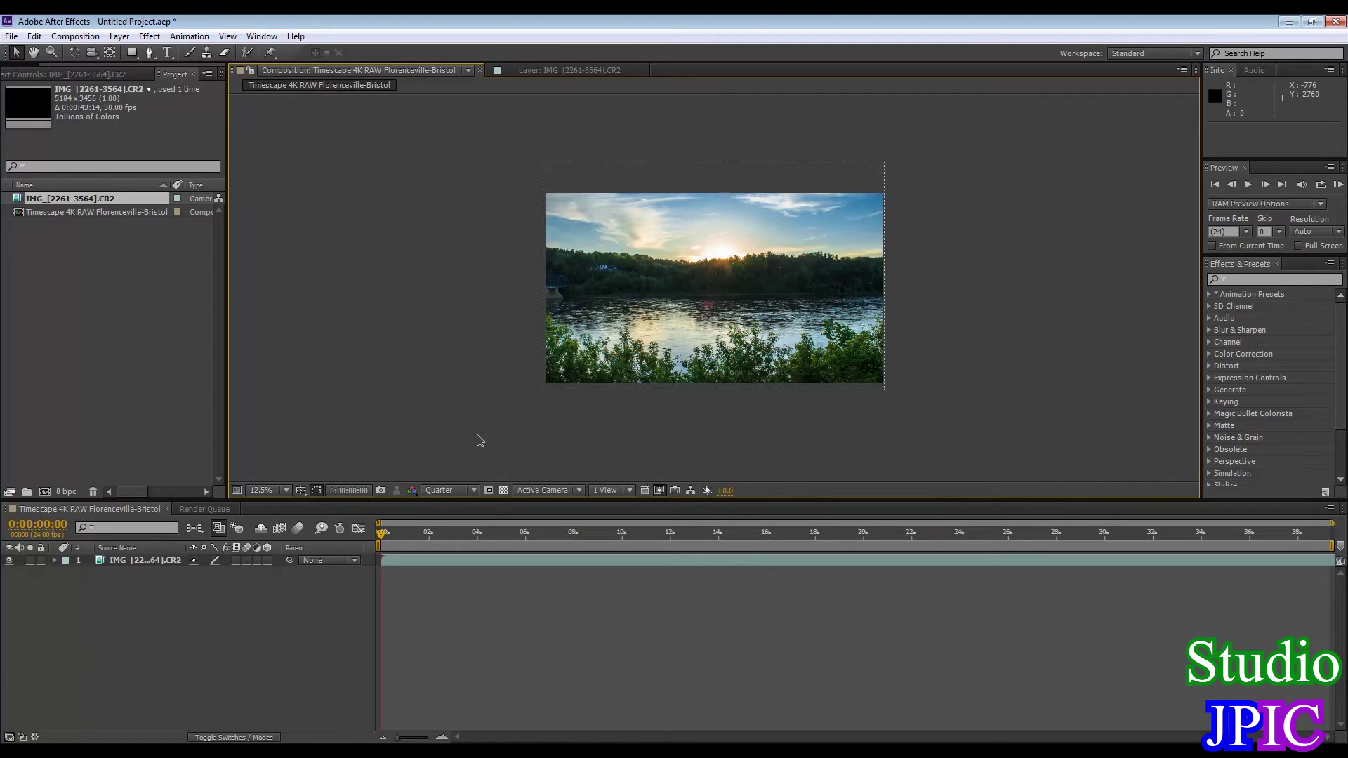
# RAM-preview the composition, check frames near 34 s and 10 s, then close After Effects
pyautogui.press('KP_0')
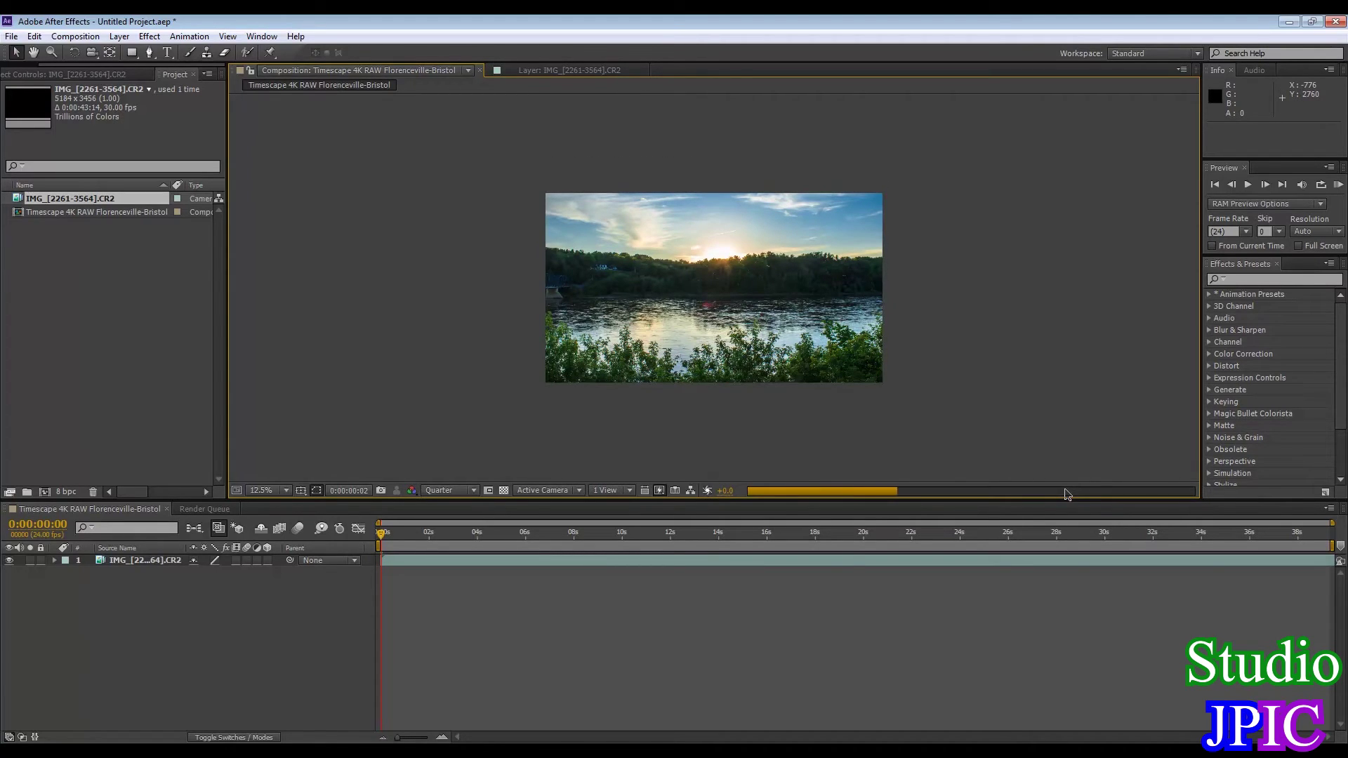
pyautogui.click(833, 579)
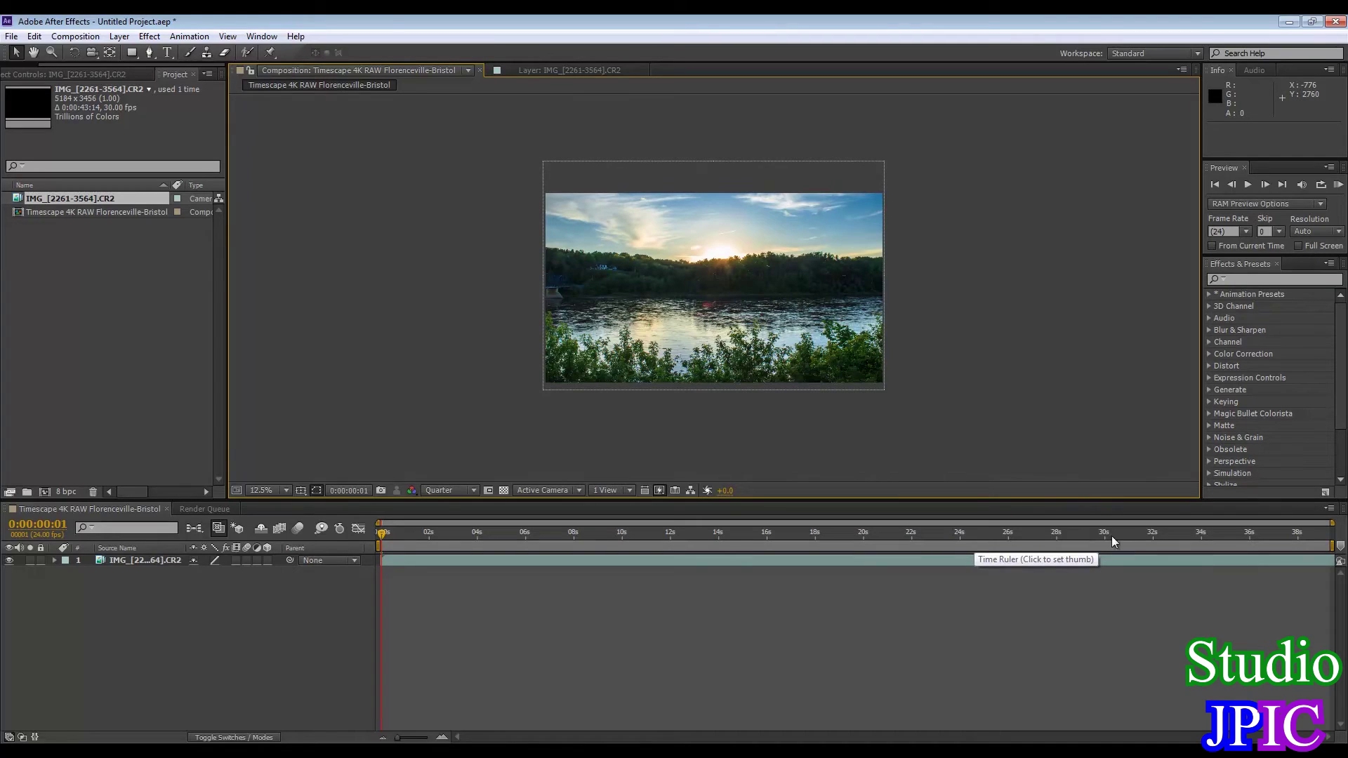
pyautogui.click(1202, 537)
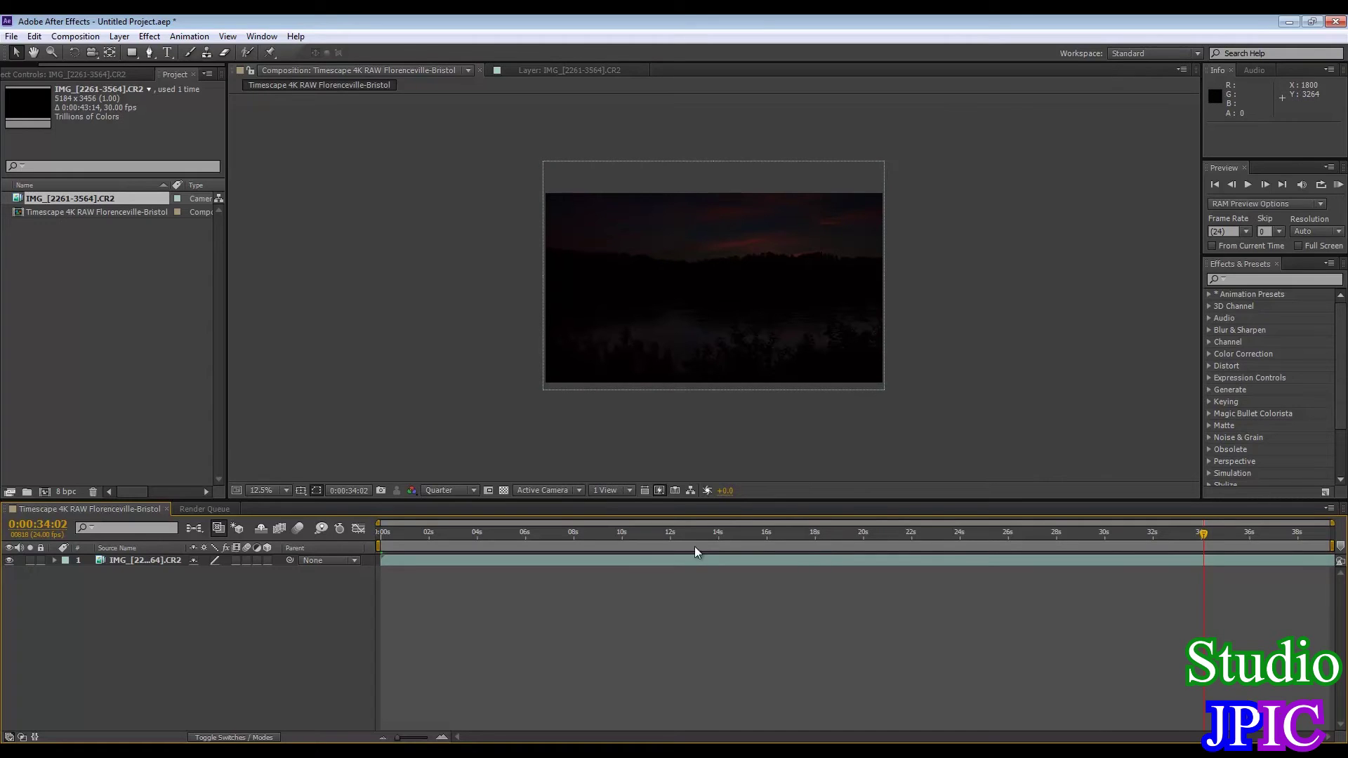
pyautogui.click(621, 536)
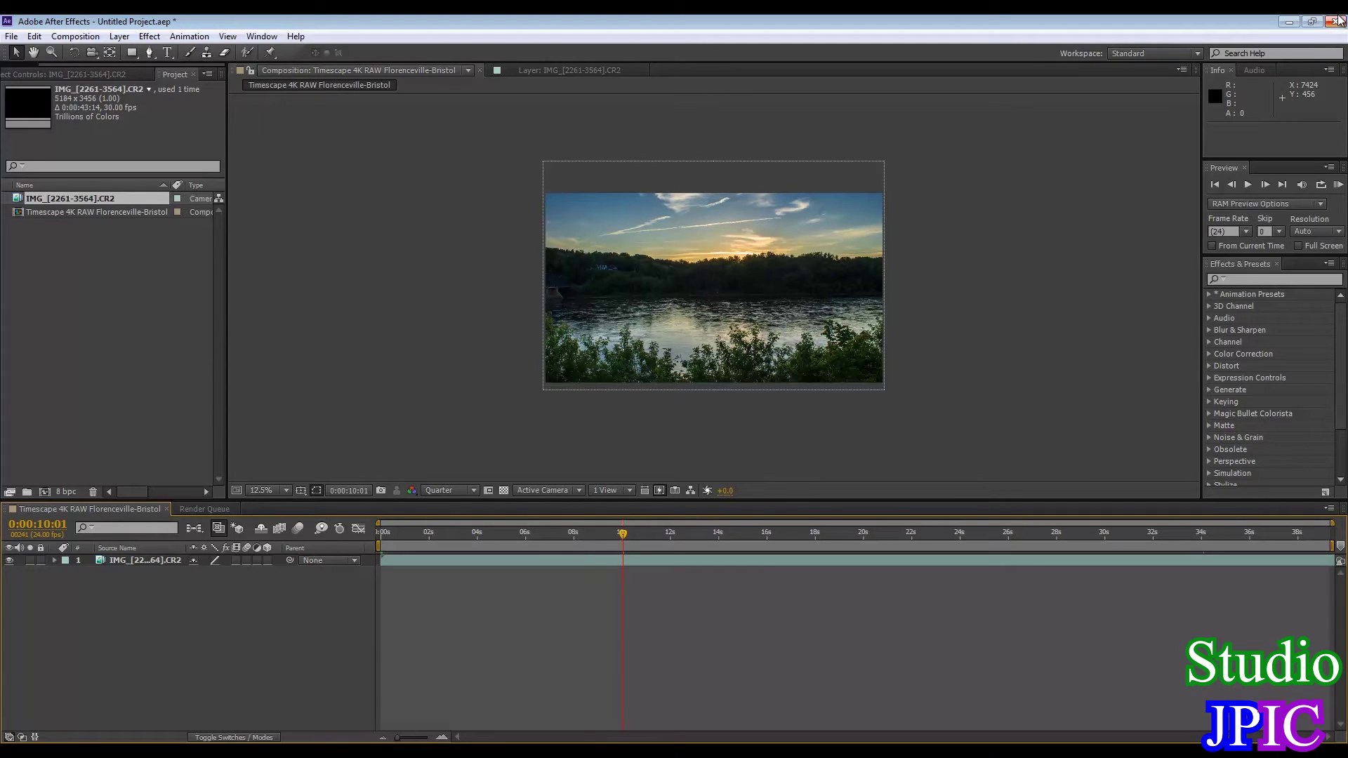
pyautogui.click(1337, 20)
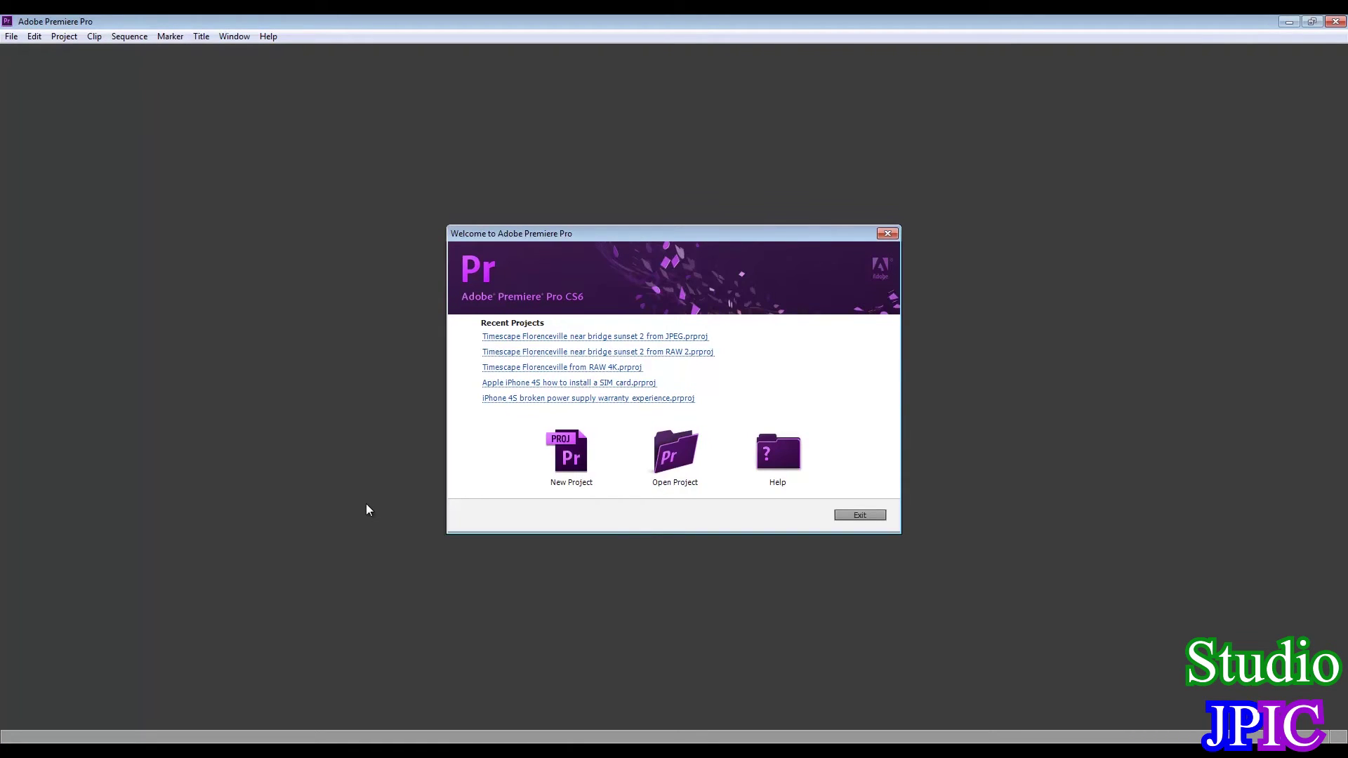
# Create the project 'Timescape Florenceville near bridge sunset 3' in the Timescape folder, keeping HDV capture
pyautogui.click(570, 455)
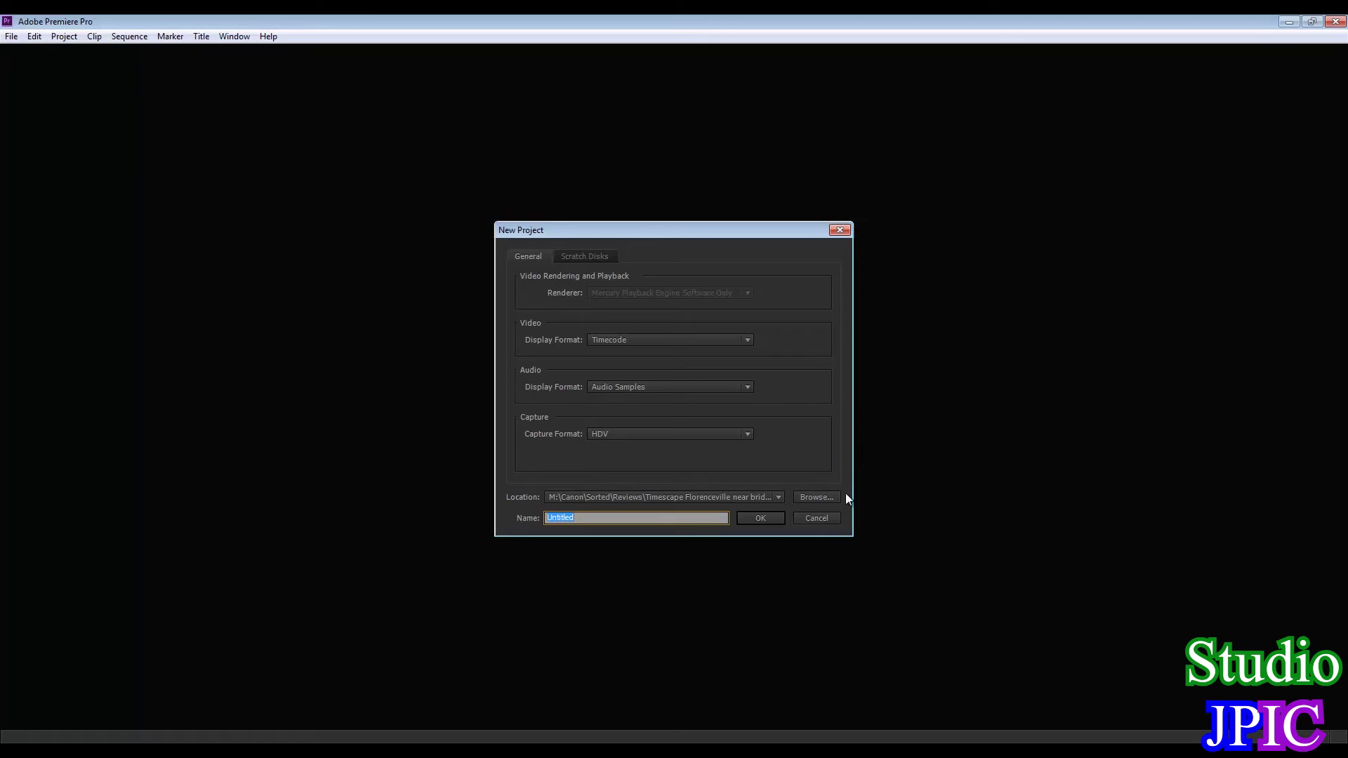
pyautogui.click(820, 499)
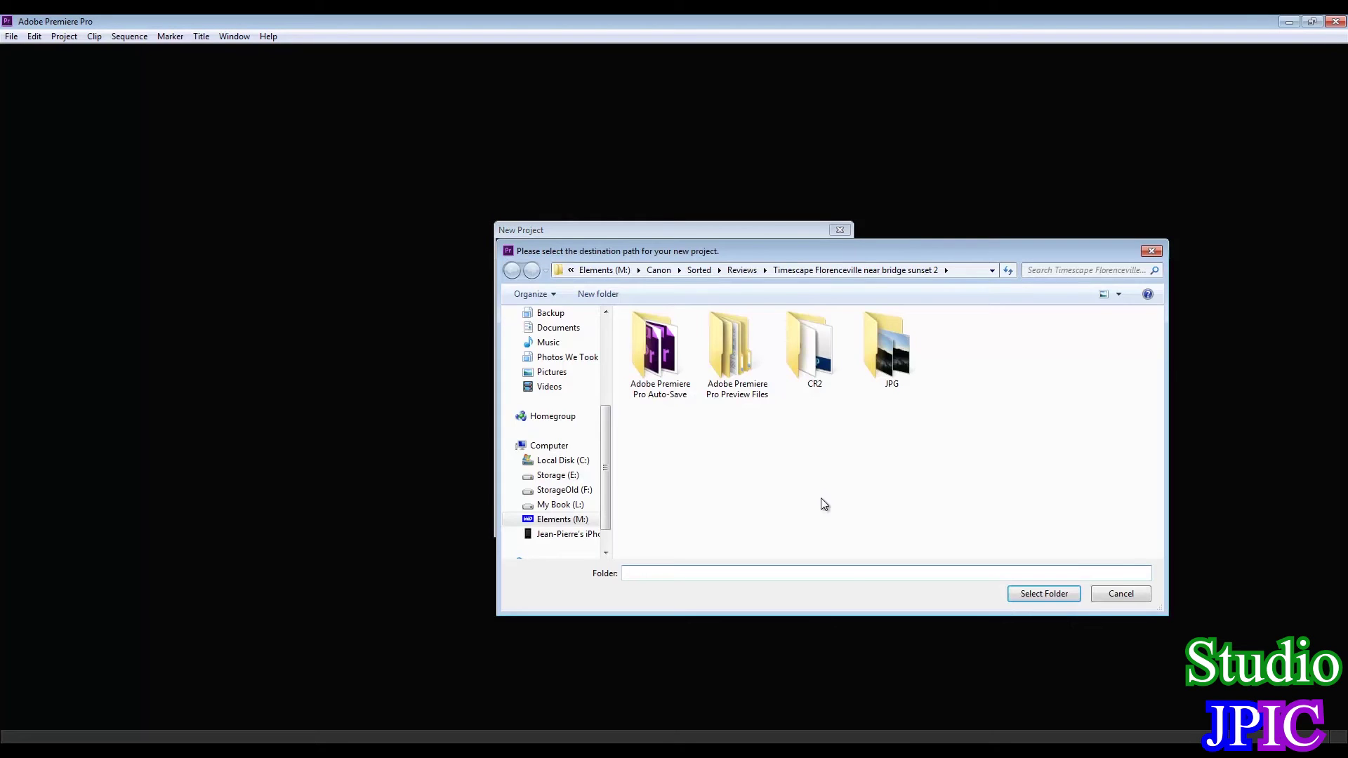
pyautogui.click(879, 270)
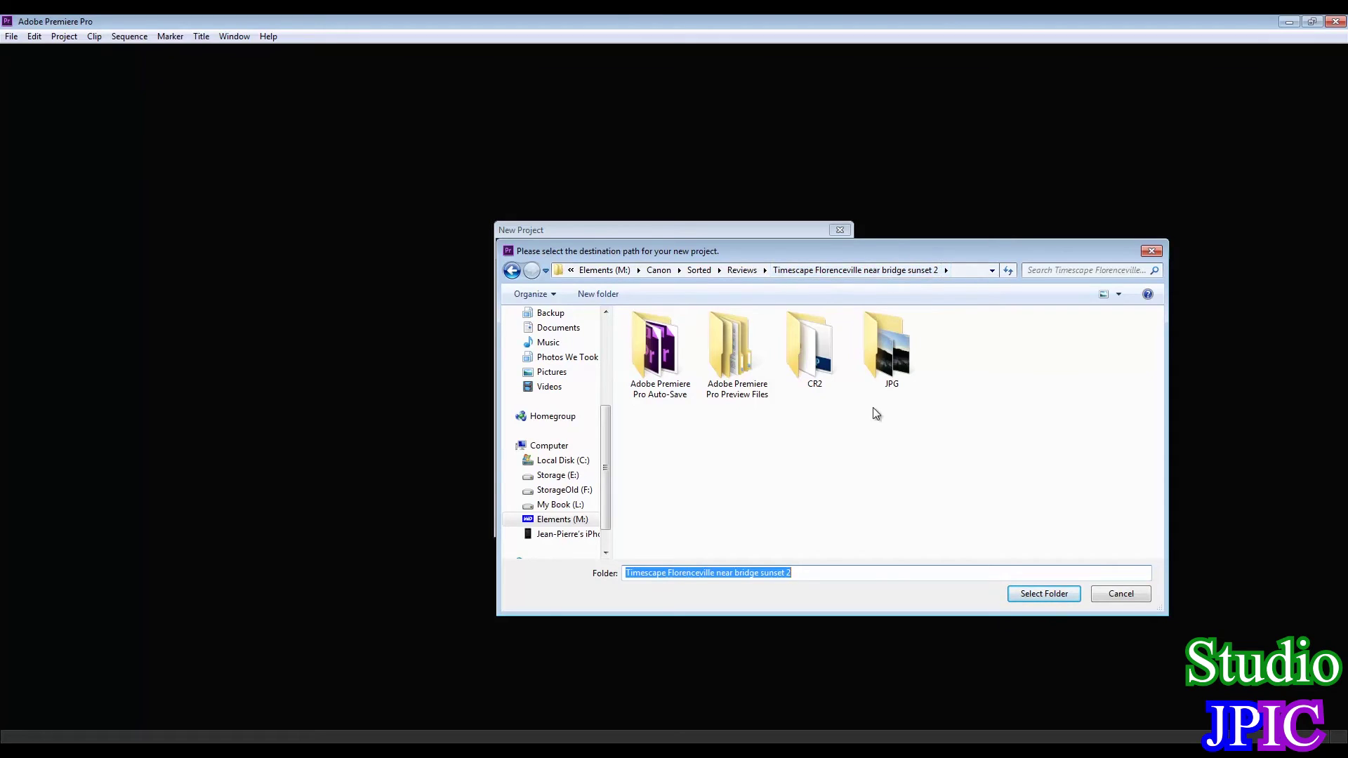
pyautogui.click(1064, 598)
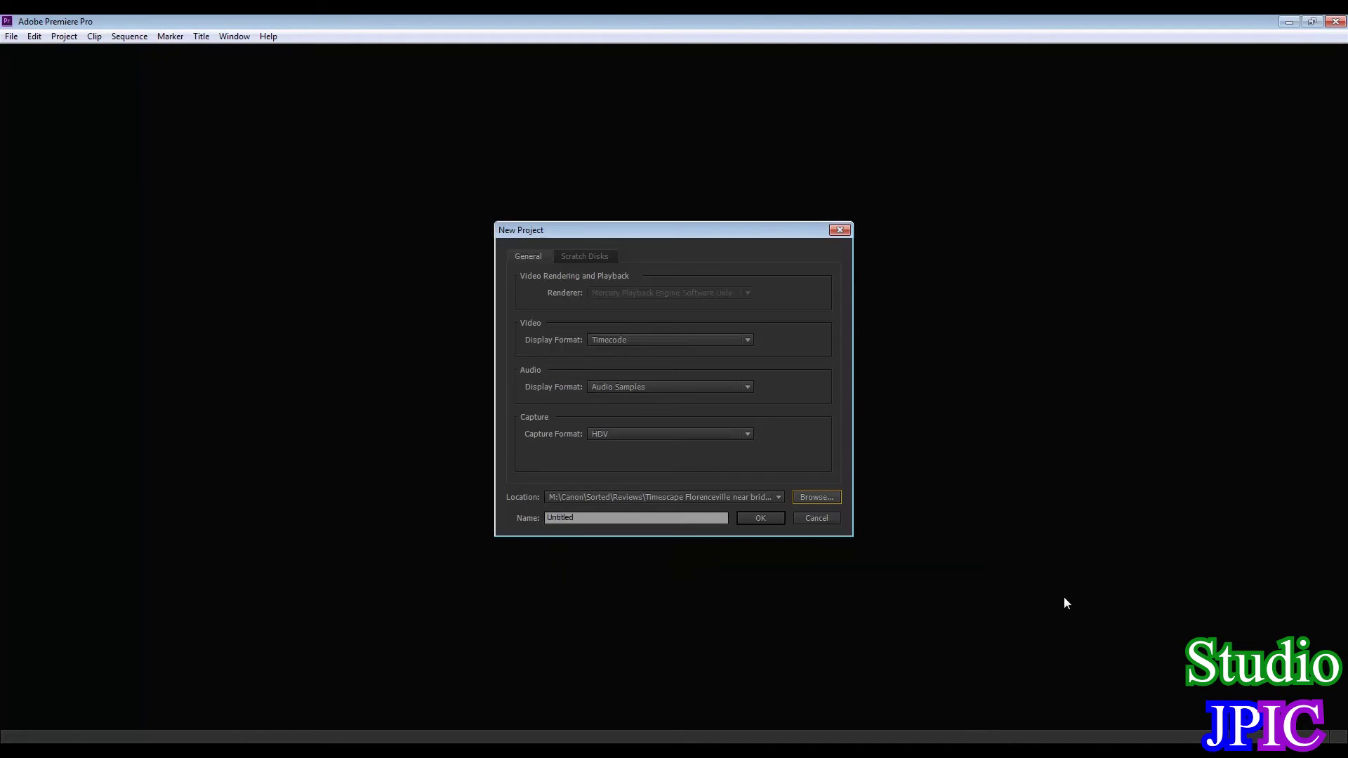
pyautogui.click(655, 520)
pyautogui.write('Timescape Florenceville near bridge sunset 2')
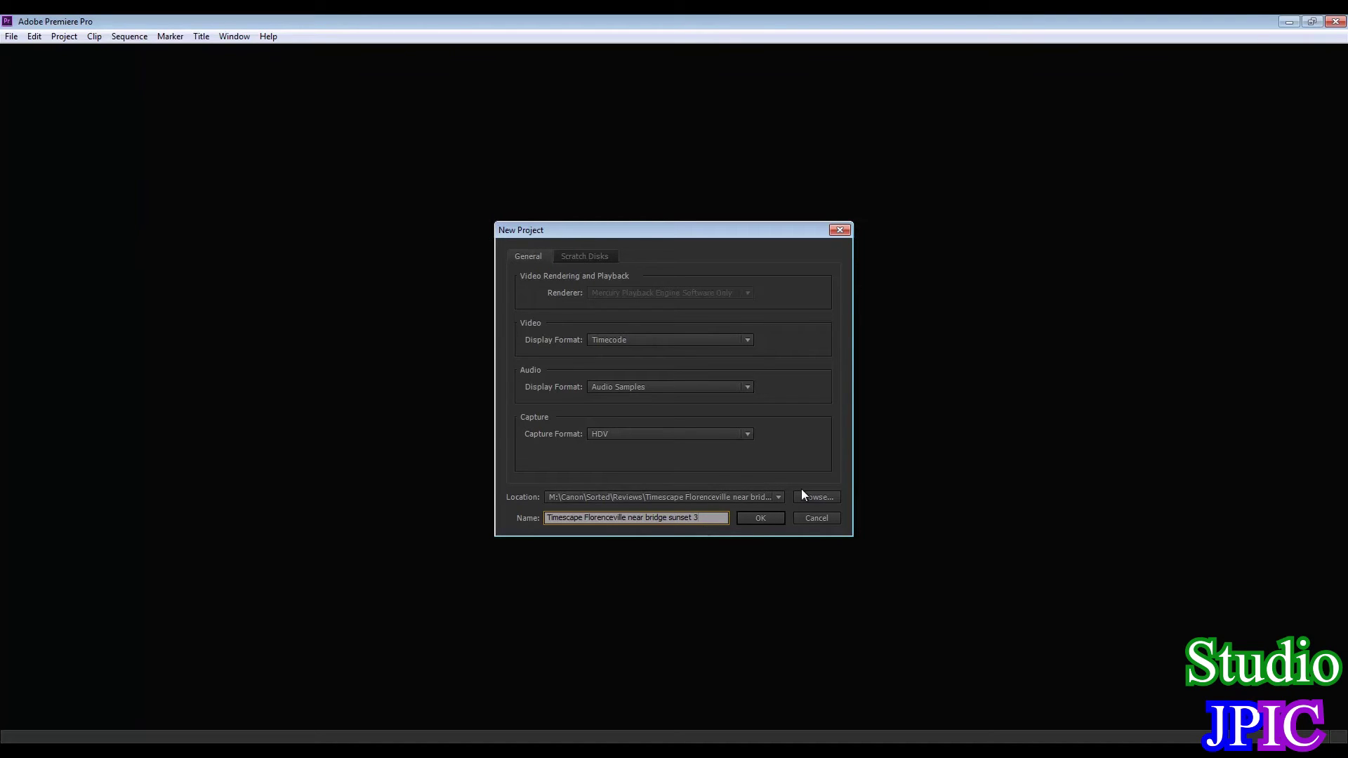
pyautogui.click(587, 258)
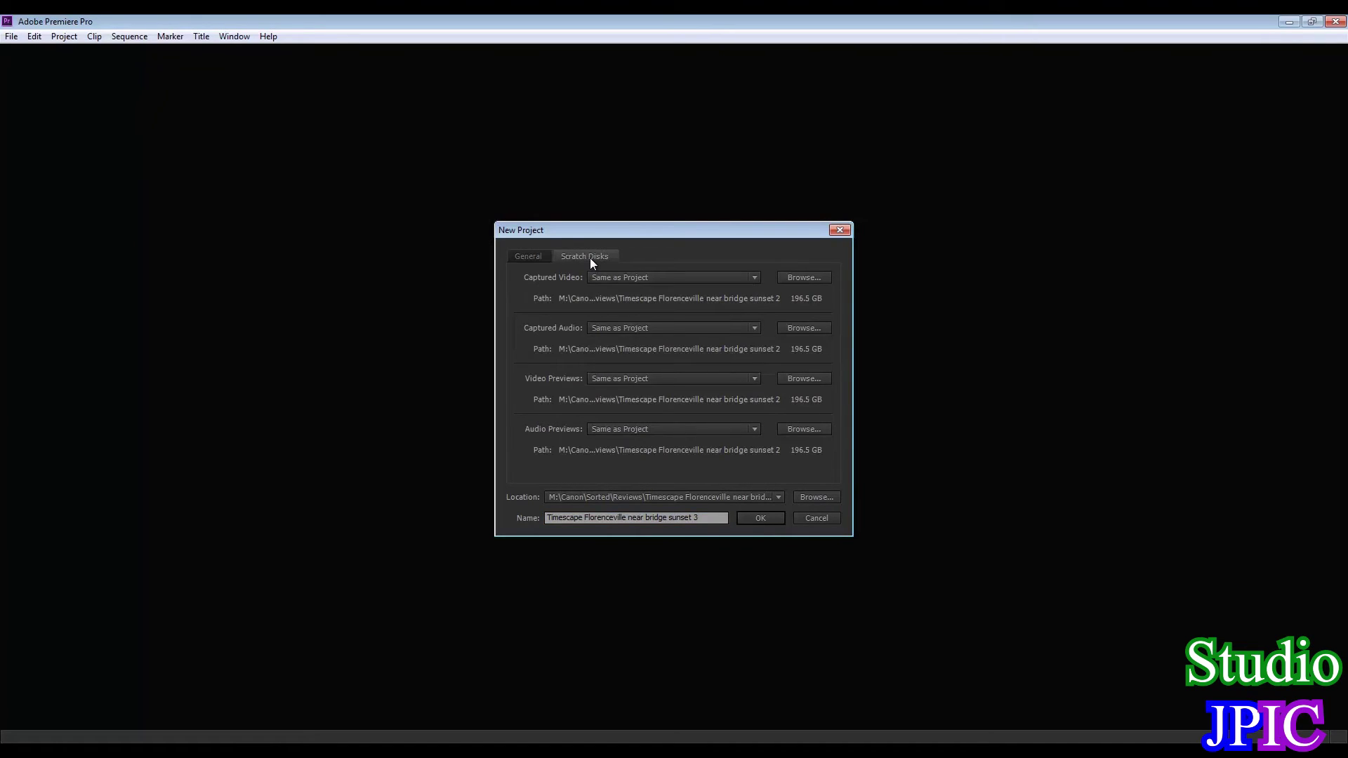
pyautogui.click(548, 259)
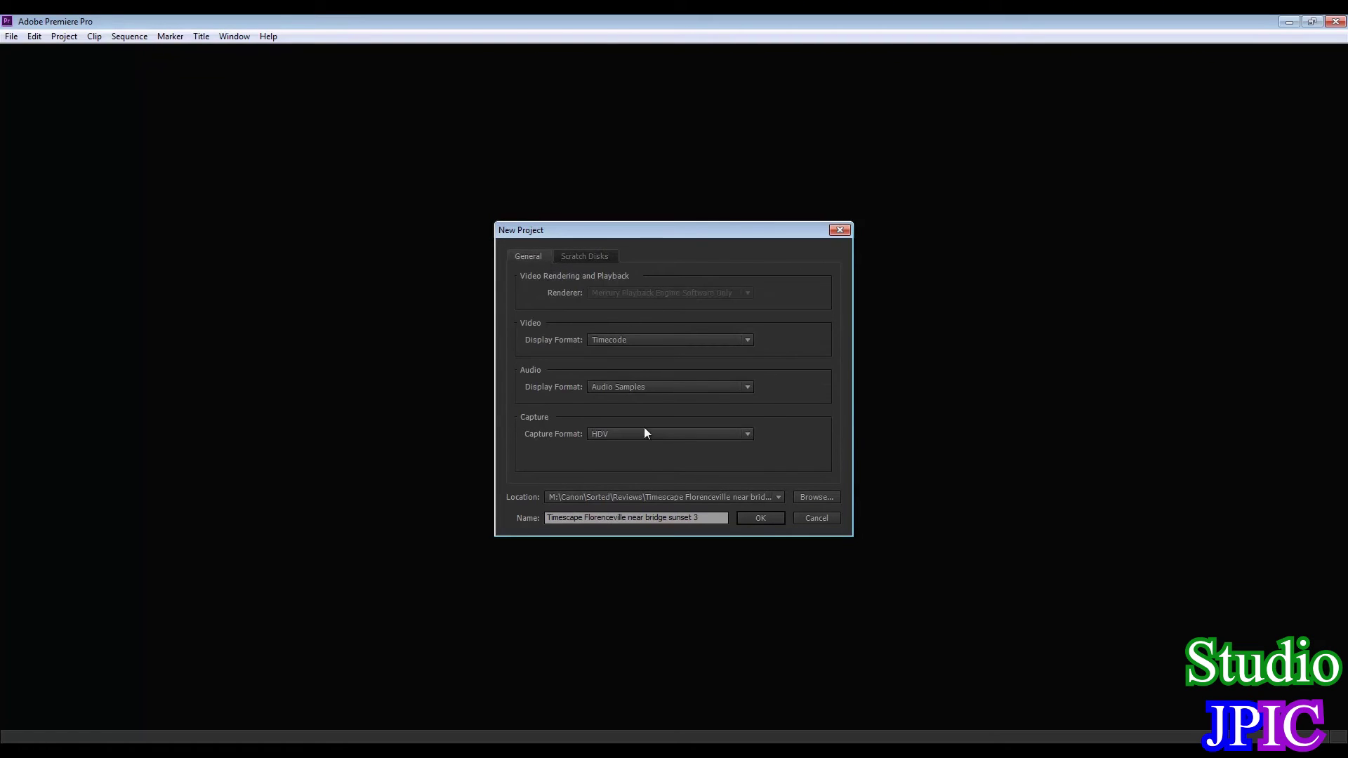
pyautogui.click(667, 434)
pyautogui.click(701, 433)
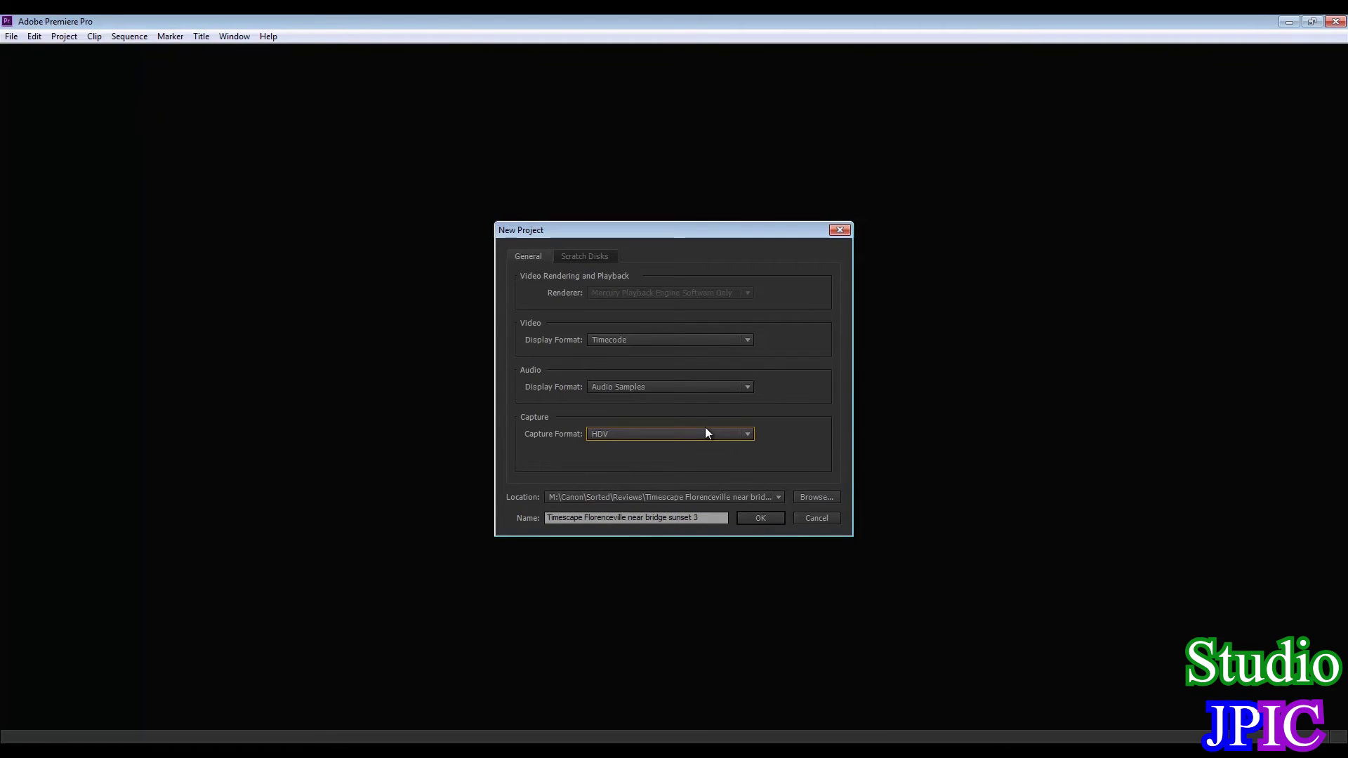
pyautogui.click(760, 520)
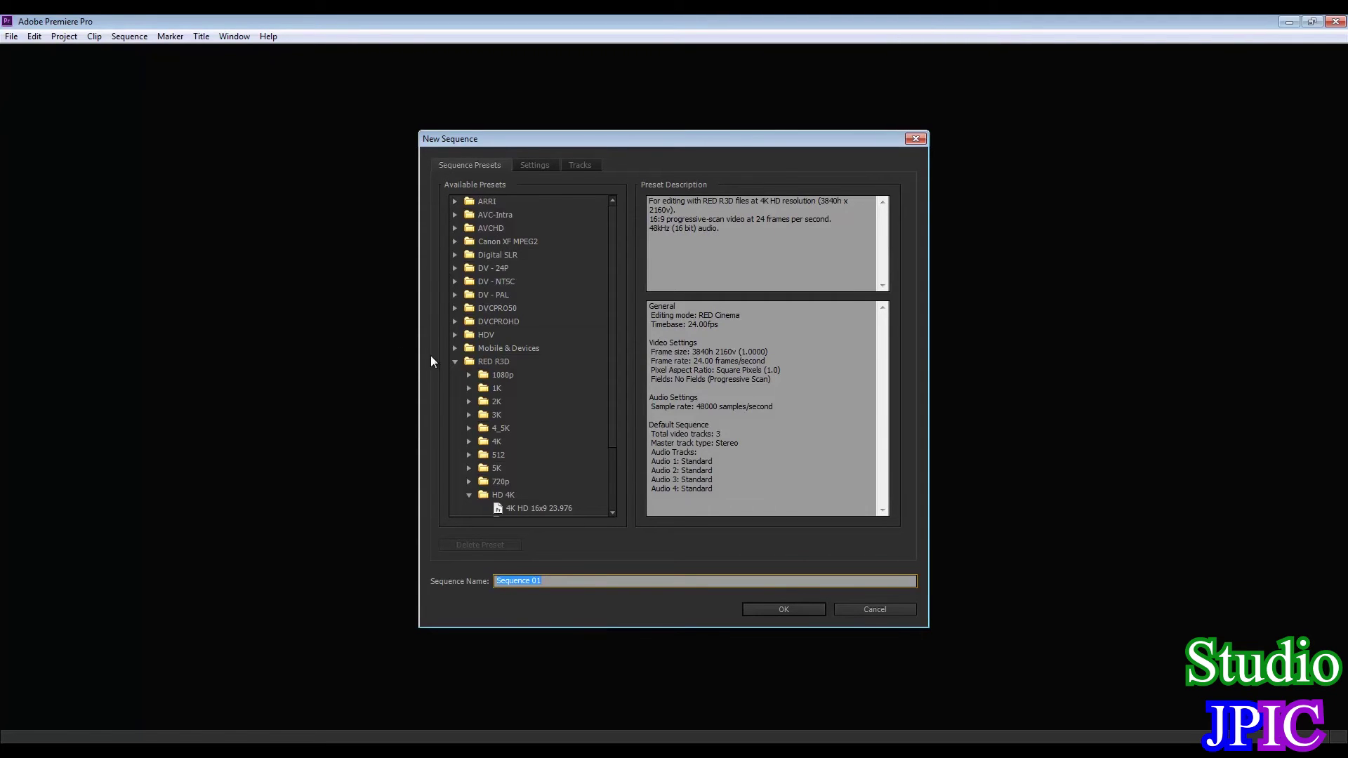
# Create a sequence named 'Timescape Florenceville near bridge sunset 3' using the 4K HD 16x9 24 preset
pyautogui.write('Timescape Florenceville near bridge sunset 2')
pyautogui.click(612, 437)
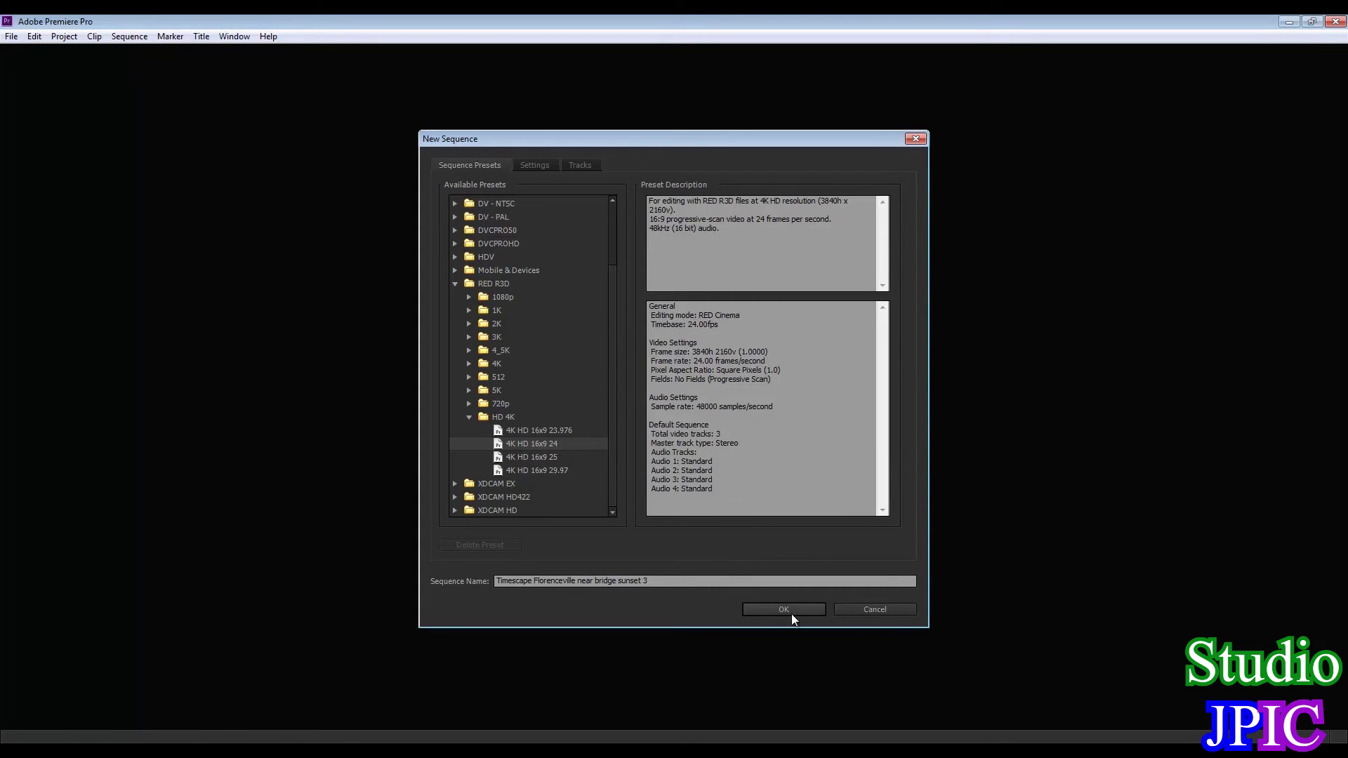
pyautogui.moveTo(613, 414); pyautogui.dragTo(629, 496)
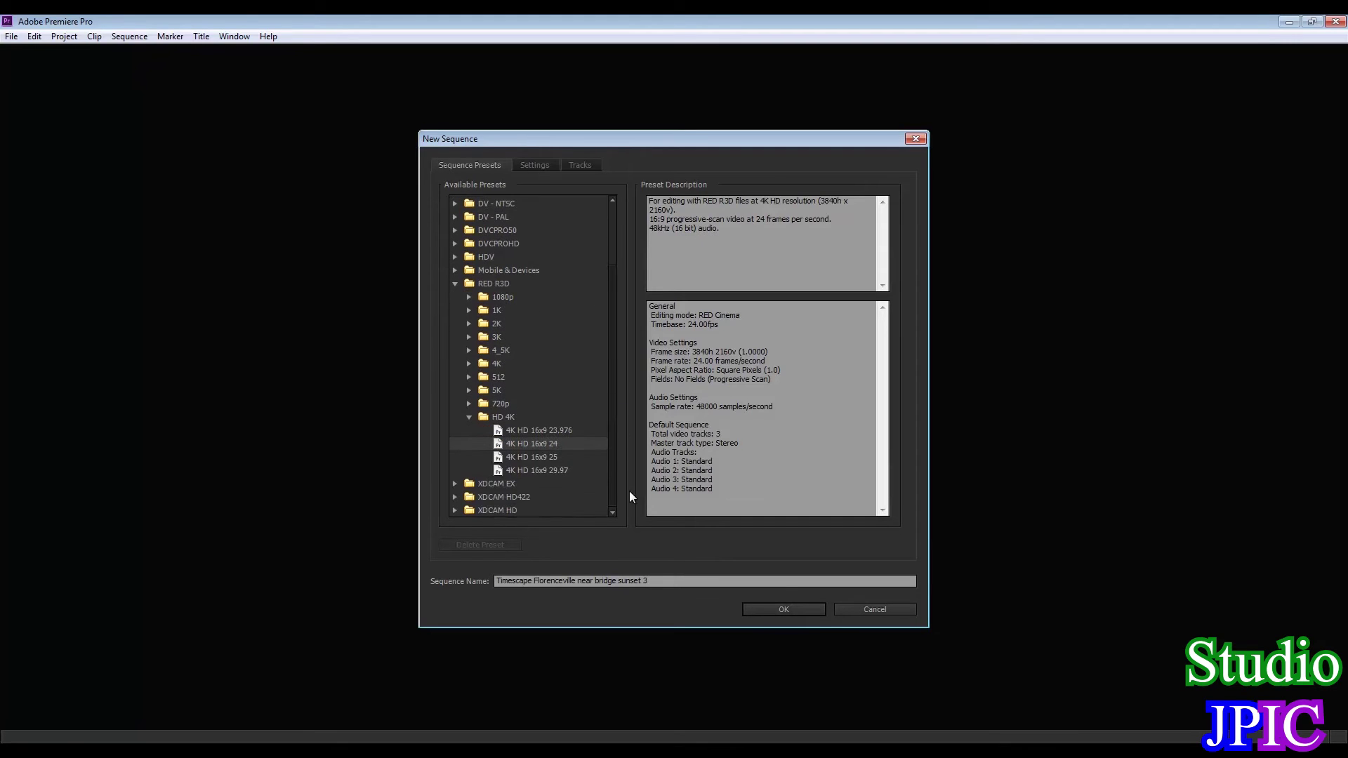
pyautogui.click(770, 608)
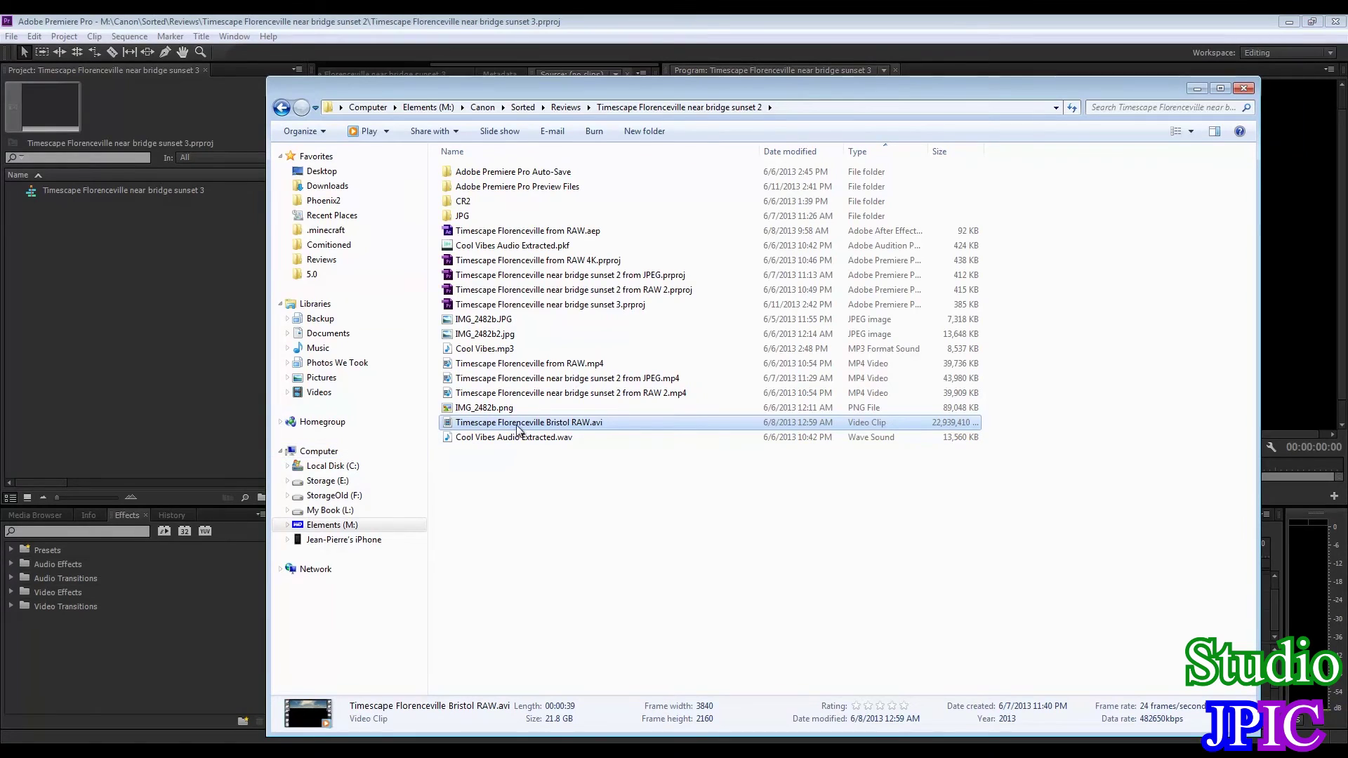
# Inspect the source files in Explorer, including Bristol RAW.avi and the 4K .prproj project
pyautogui.click(520, 497)
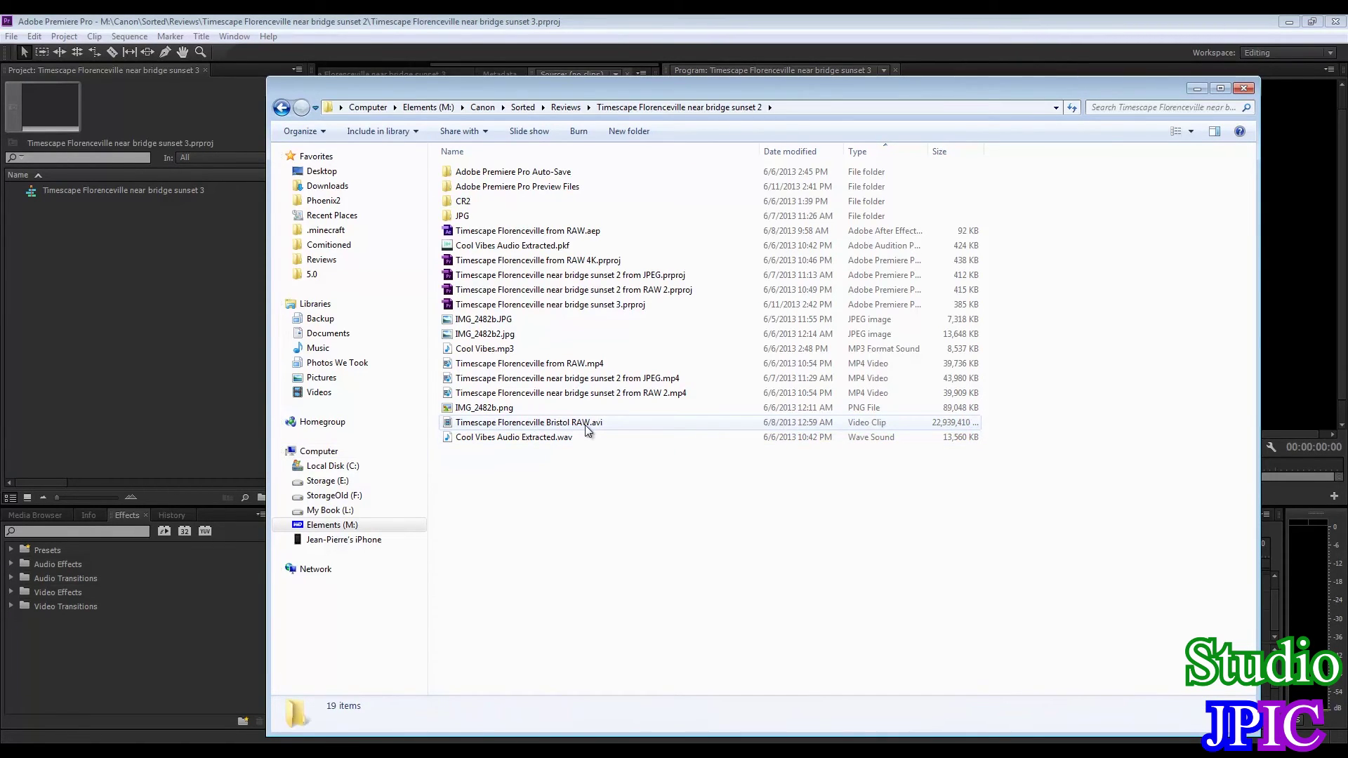
pyautogui.moveTo(588, 429)
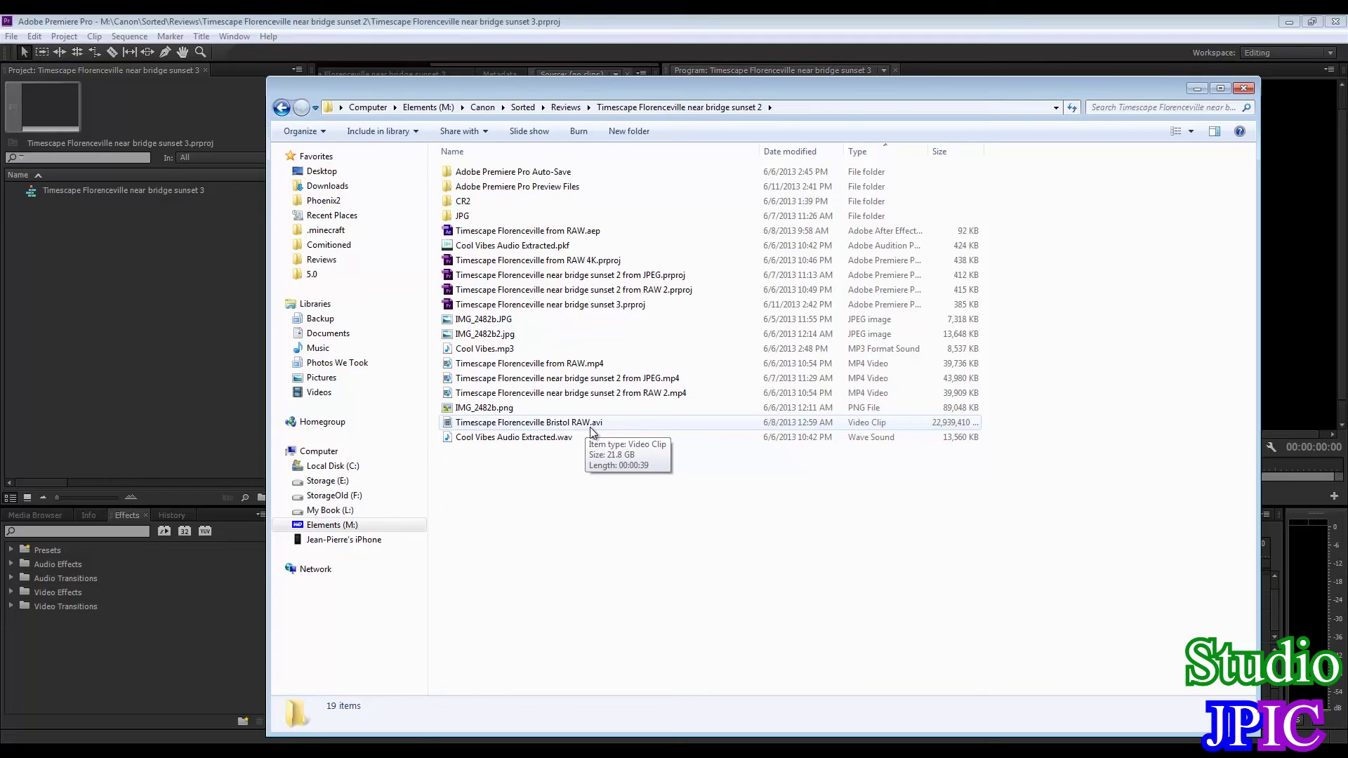
pyautogui.click(588, 429)
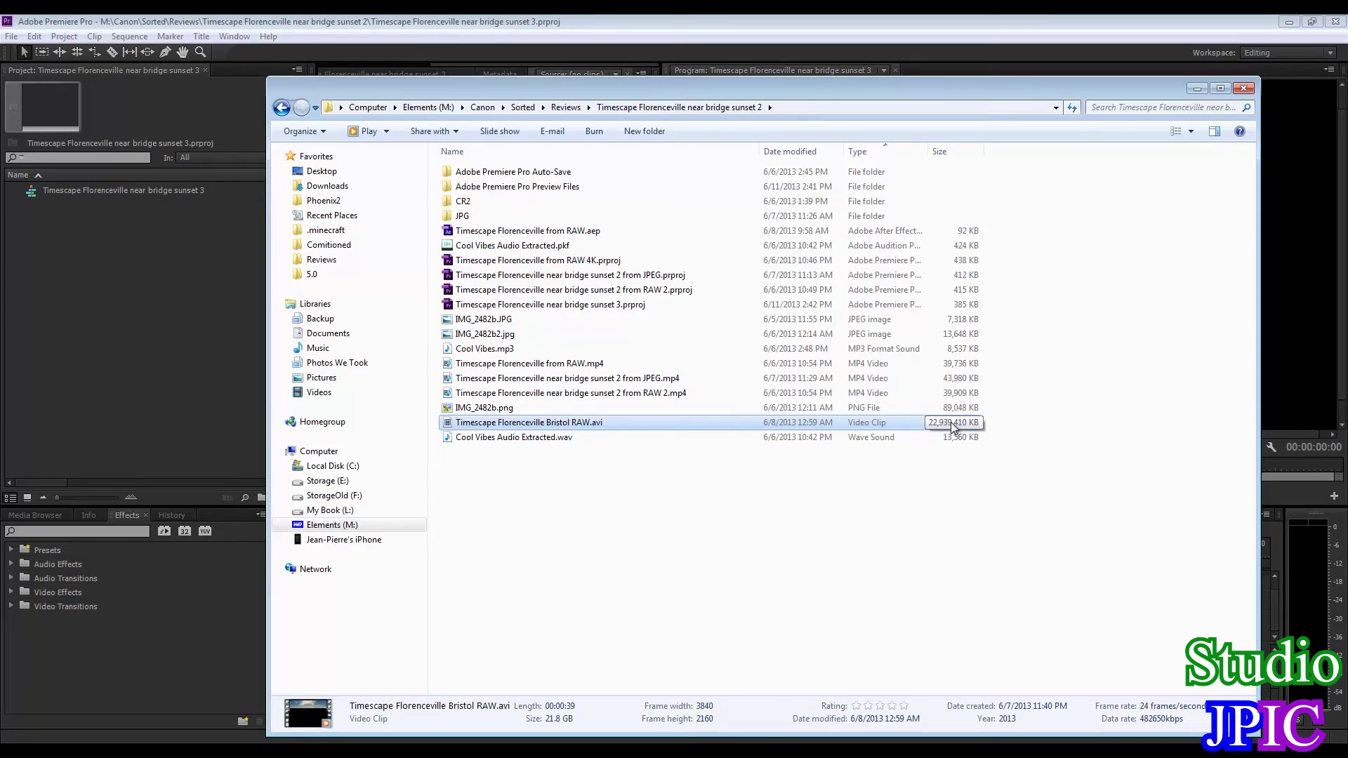
pyautogui.click(563, 505)
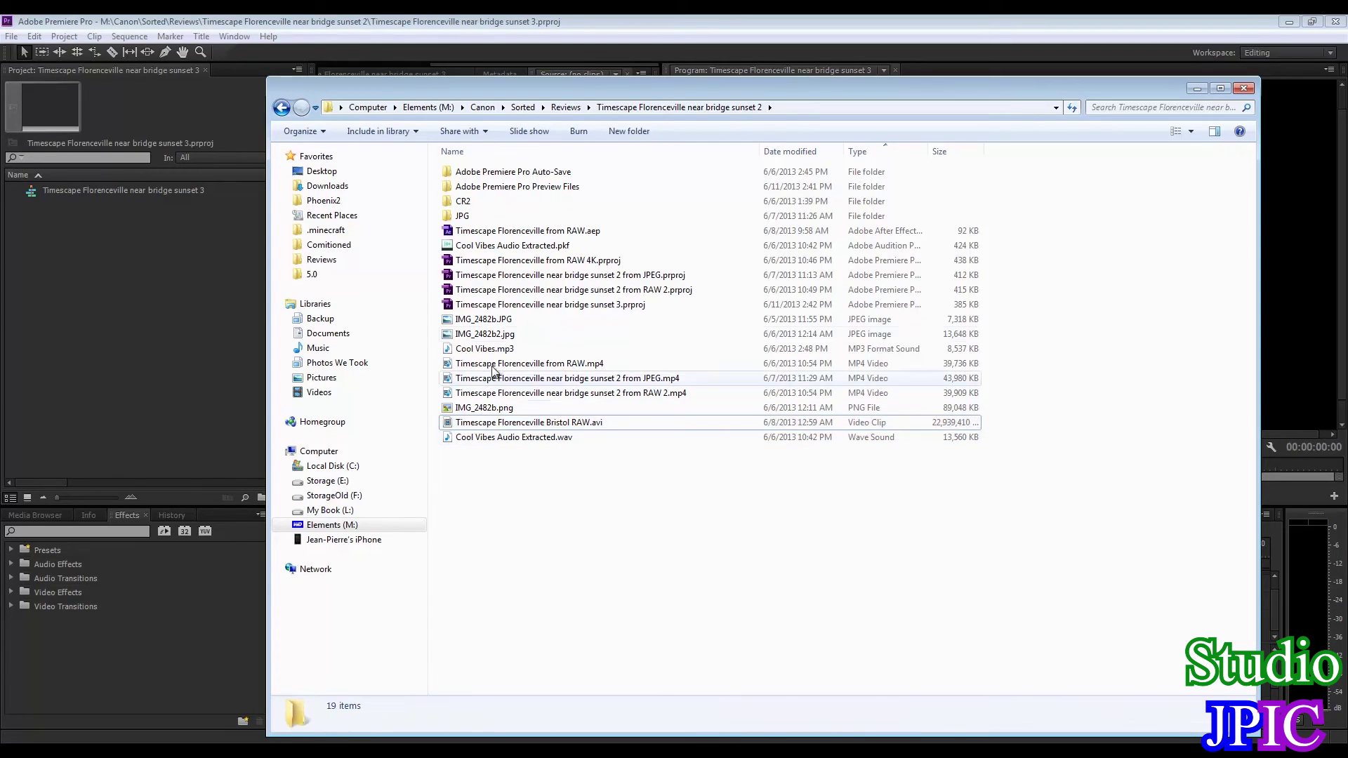
pyautogui.click(496, 266)
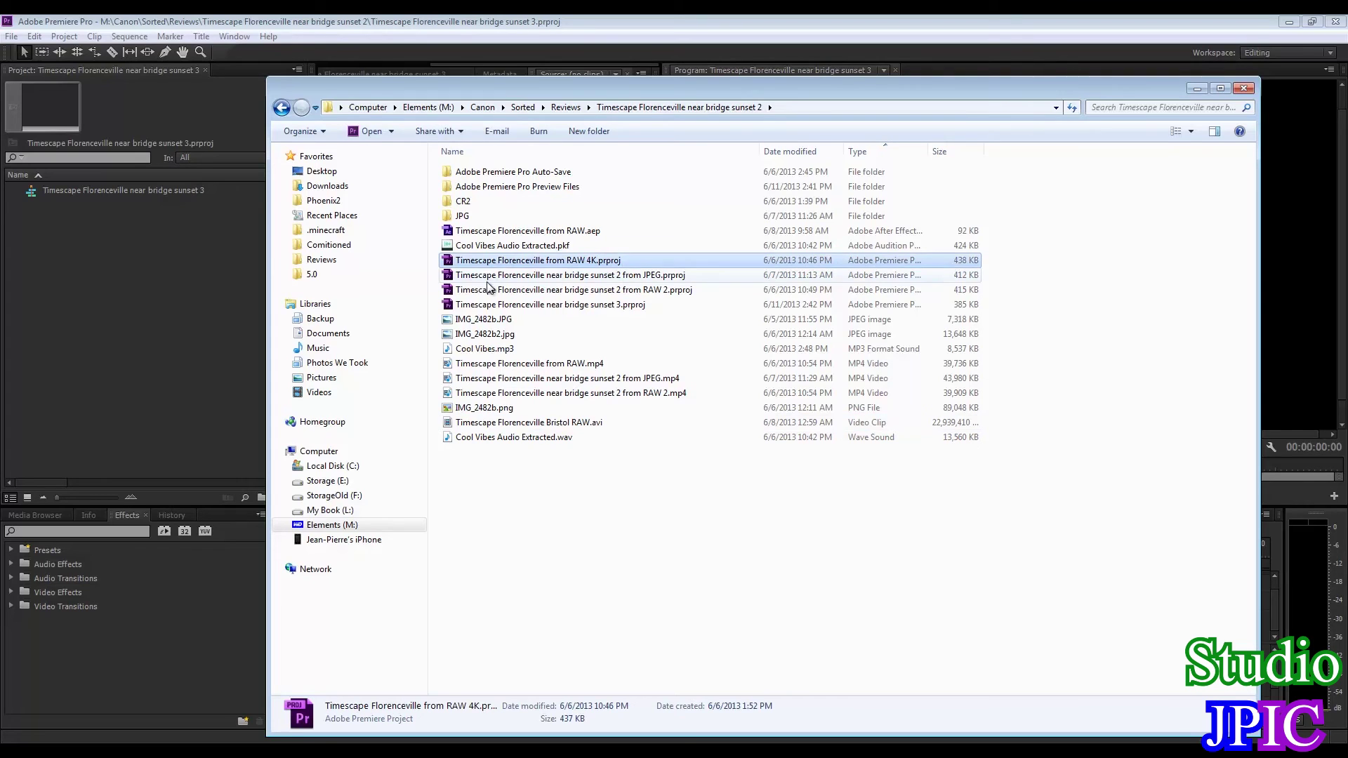
# Drag Timescape Florenceville from RAW.aep into Premiere's Project panel, then select Cool Vibes.mp3
pyautogui.click(514, 237)
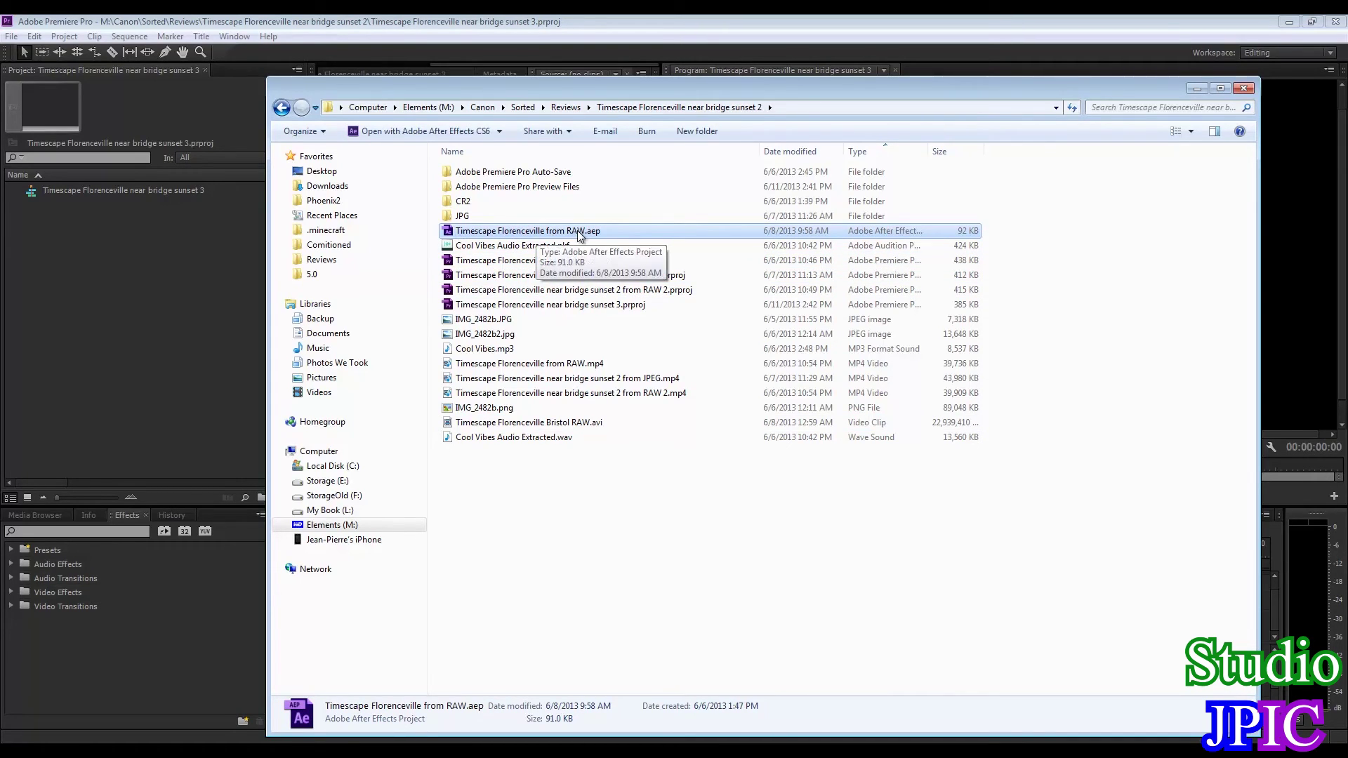
pyautogui.moveTo(457, 235); pyautogui.dragTo(171, 301)
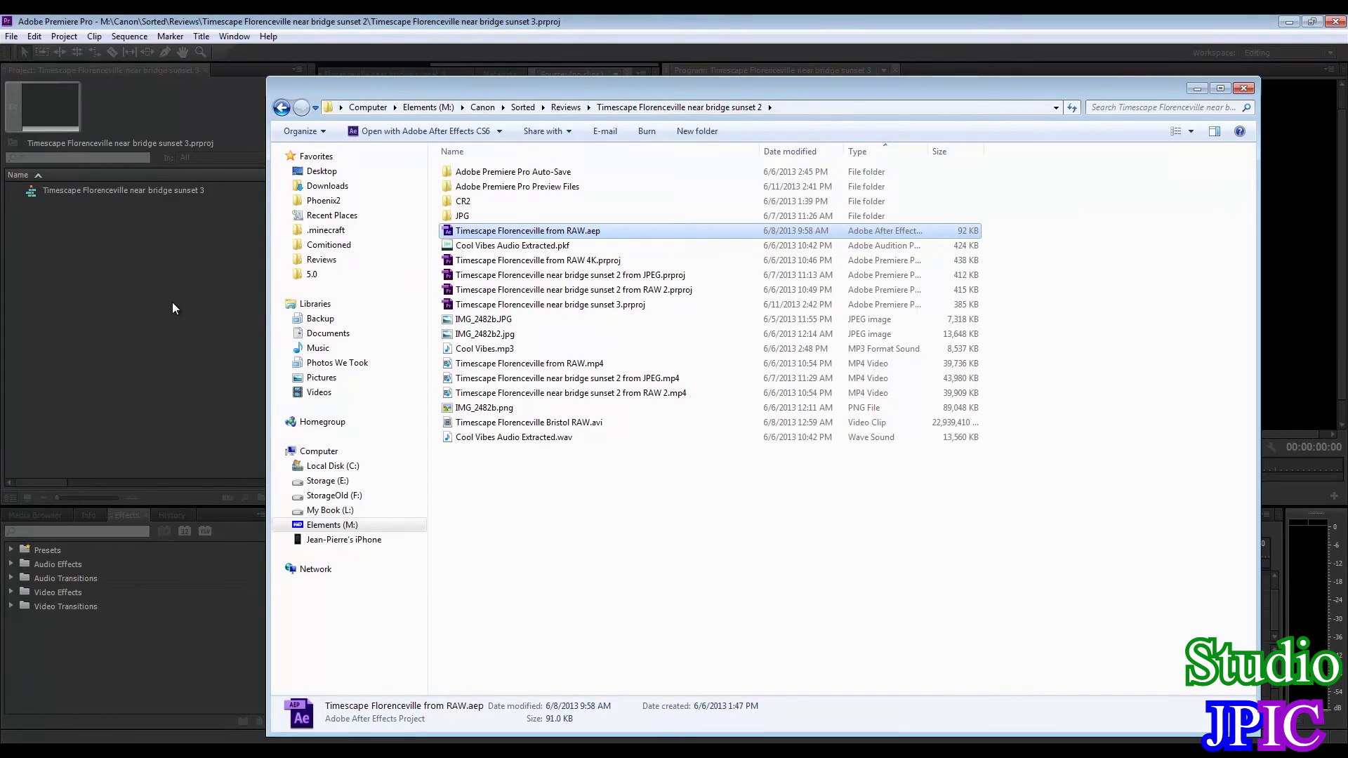
pyautogui.click(513, 438)
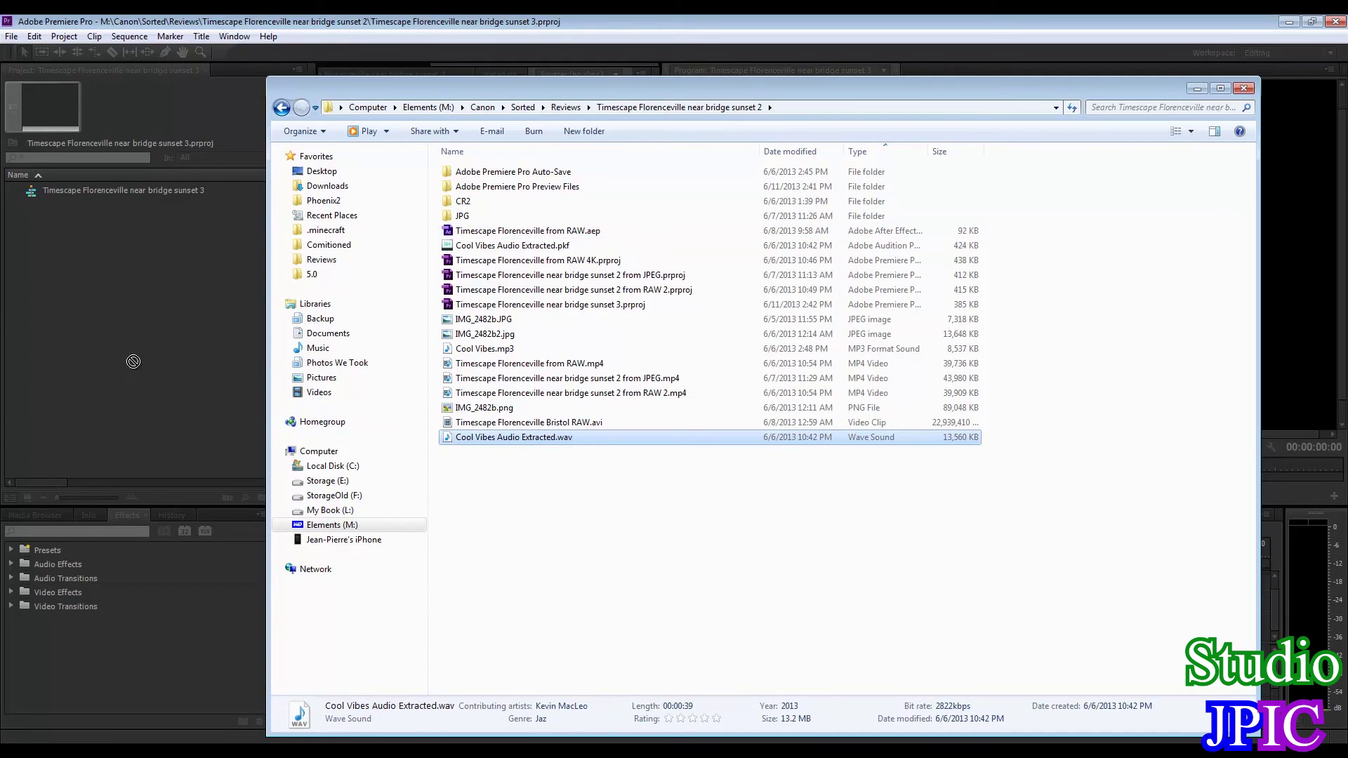
pyautogui.moveTo(133, 362); pyautogui.dragTo(511, 436)
pyautogui.click(495, 351)
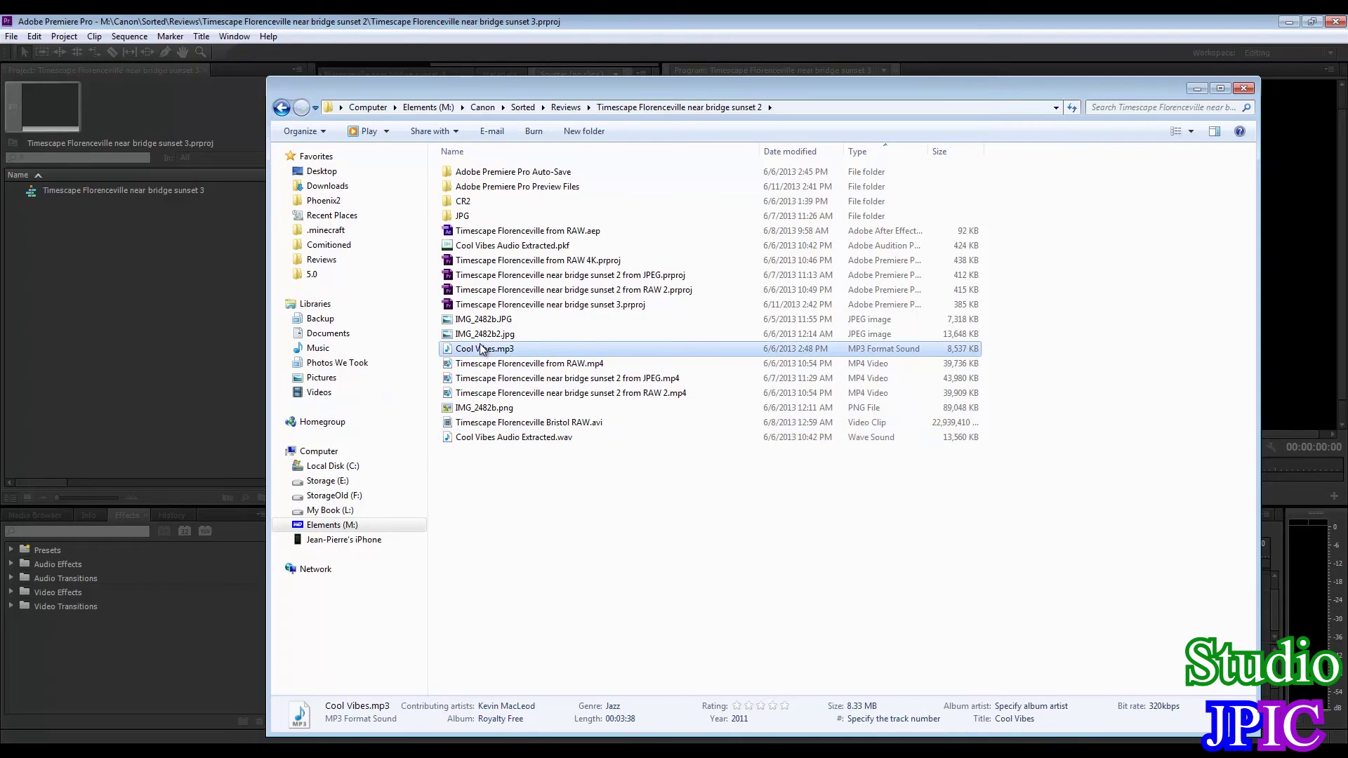
pyautogui.moveTo(495, 351); pyautogui.dragTo(433, 353)
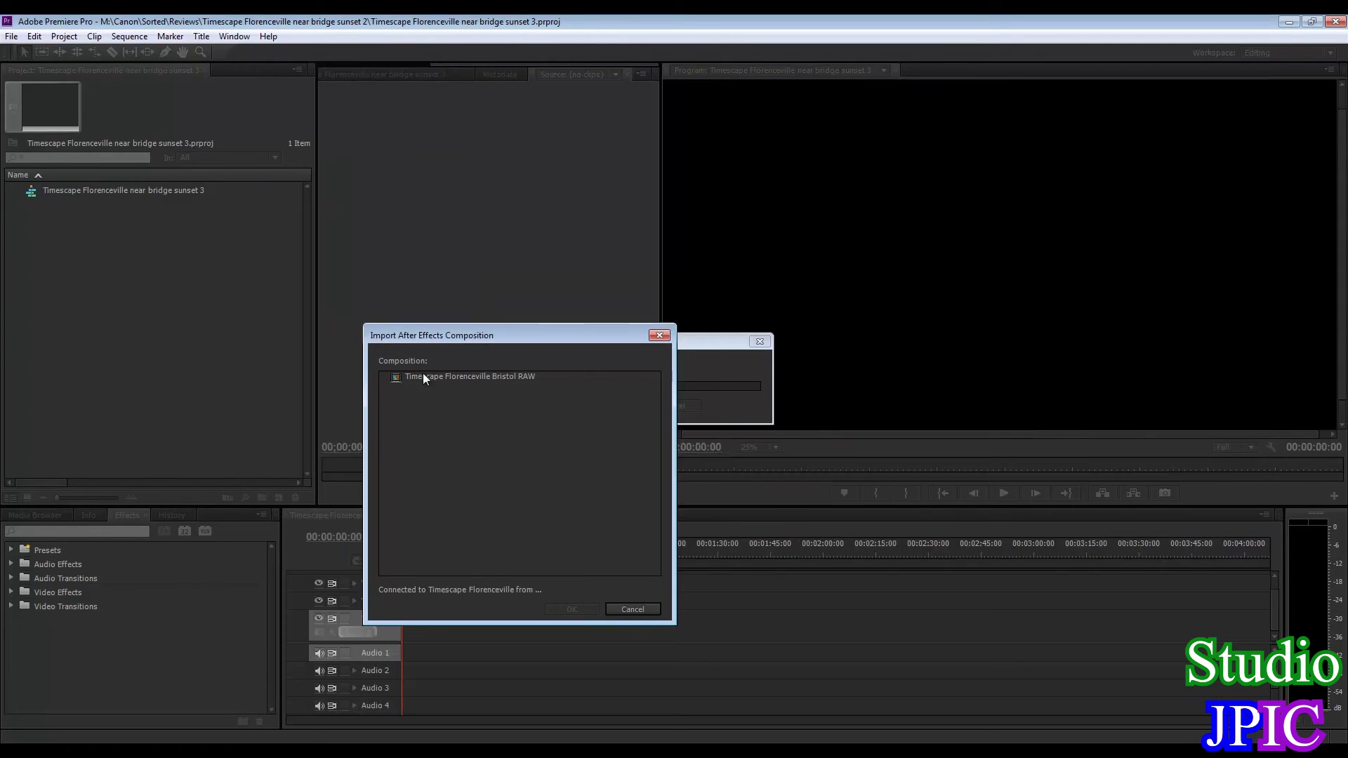
# Import the Bristol RAW composition and Cool Vibes.mp3, placing them on Video 1 and Audio 2
pyautogui.click(465, 376)
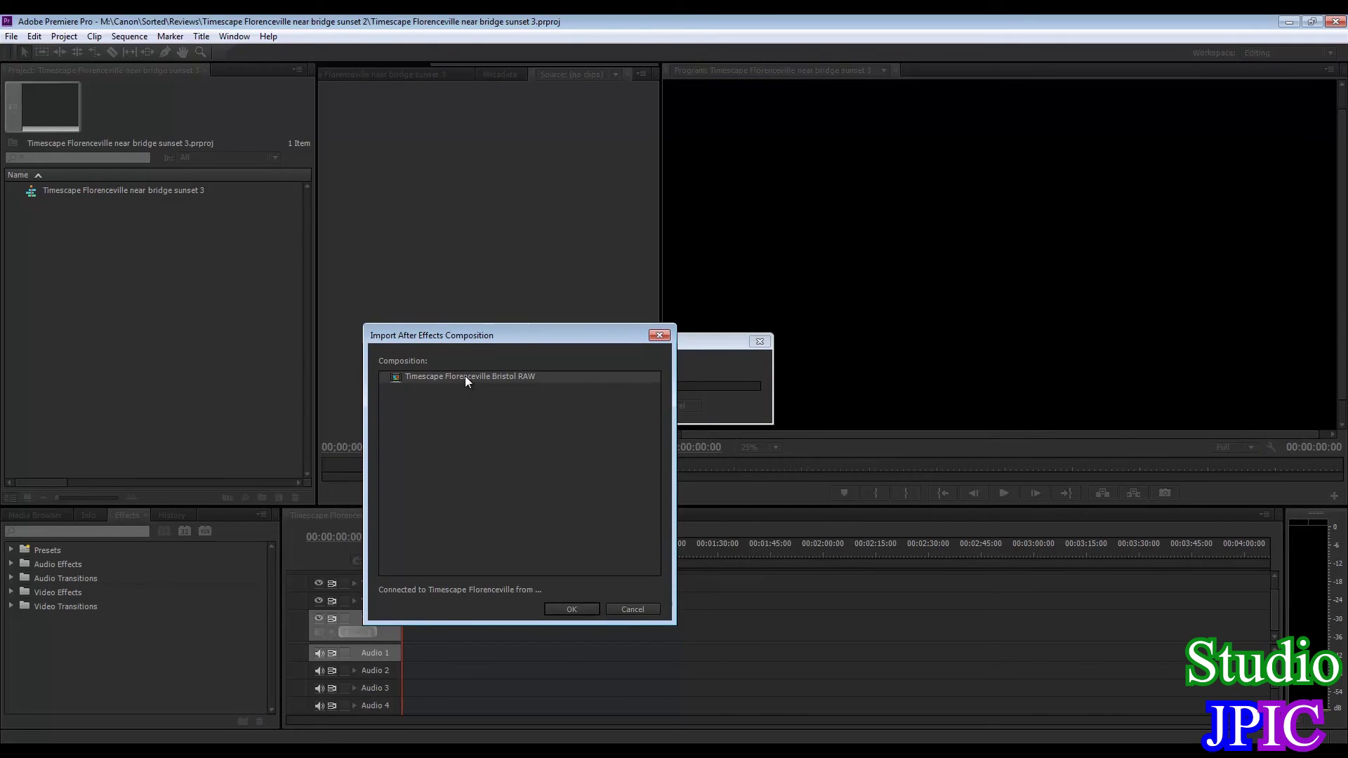
pyautogui.click(573, 609)
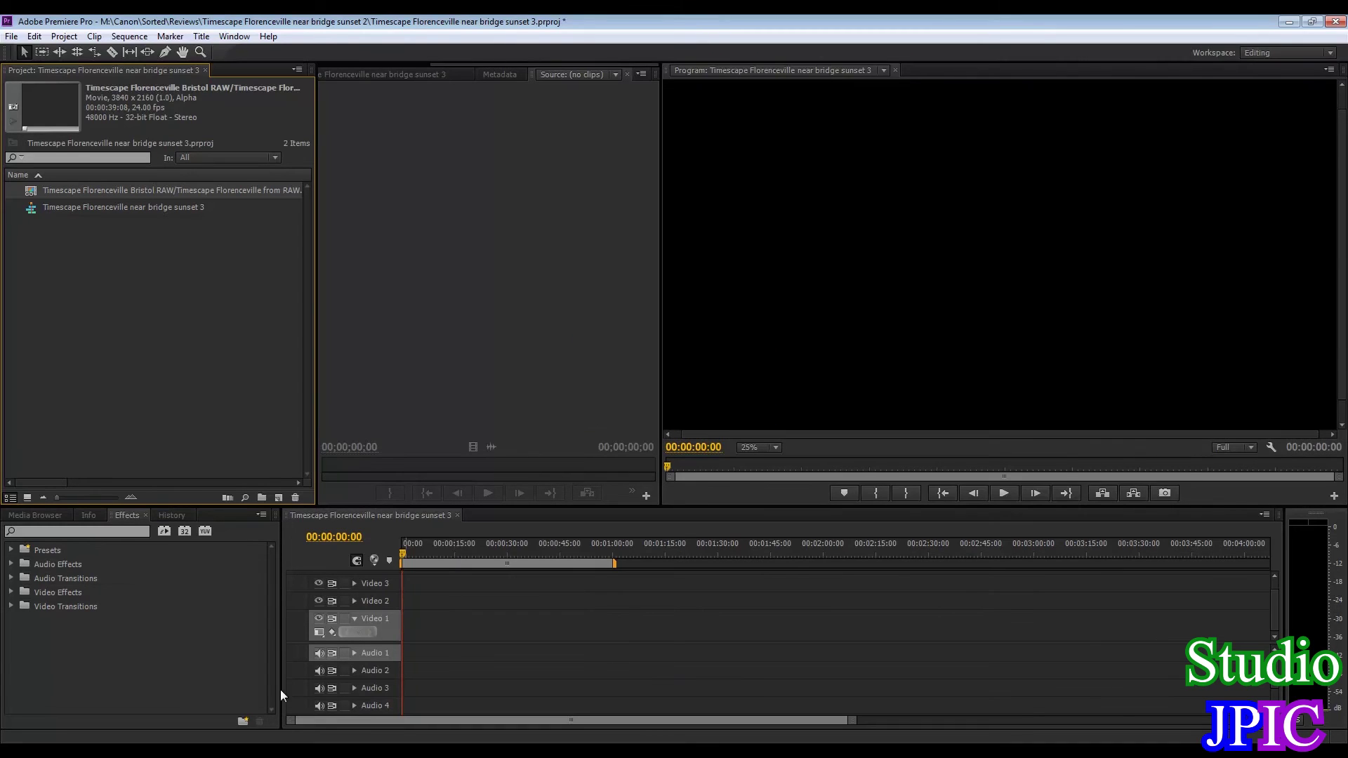
pyautogui.hotkey('alt', 'Tab')
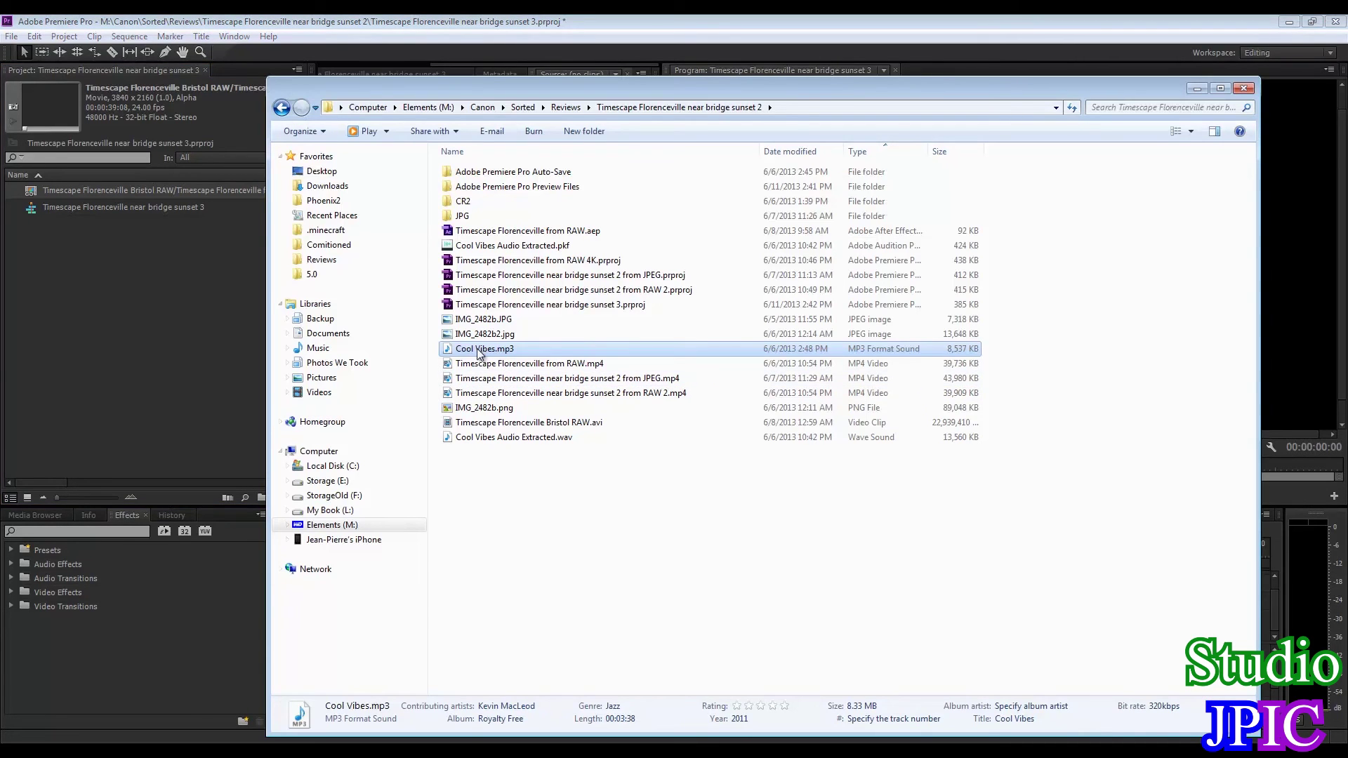
pyautogui.moveTo(483, 351); pyautogui.dragTo(91, 305)
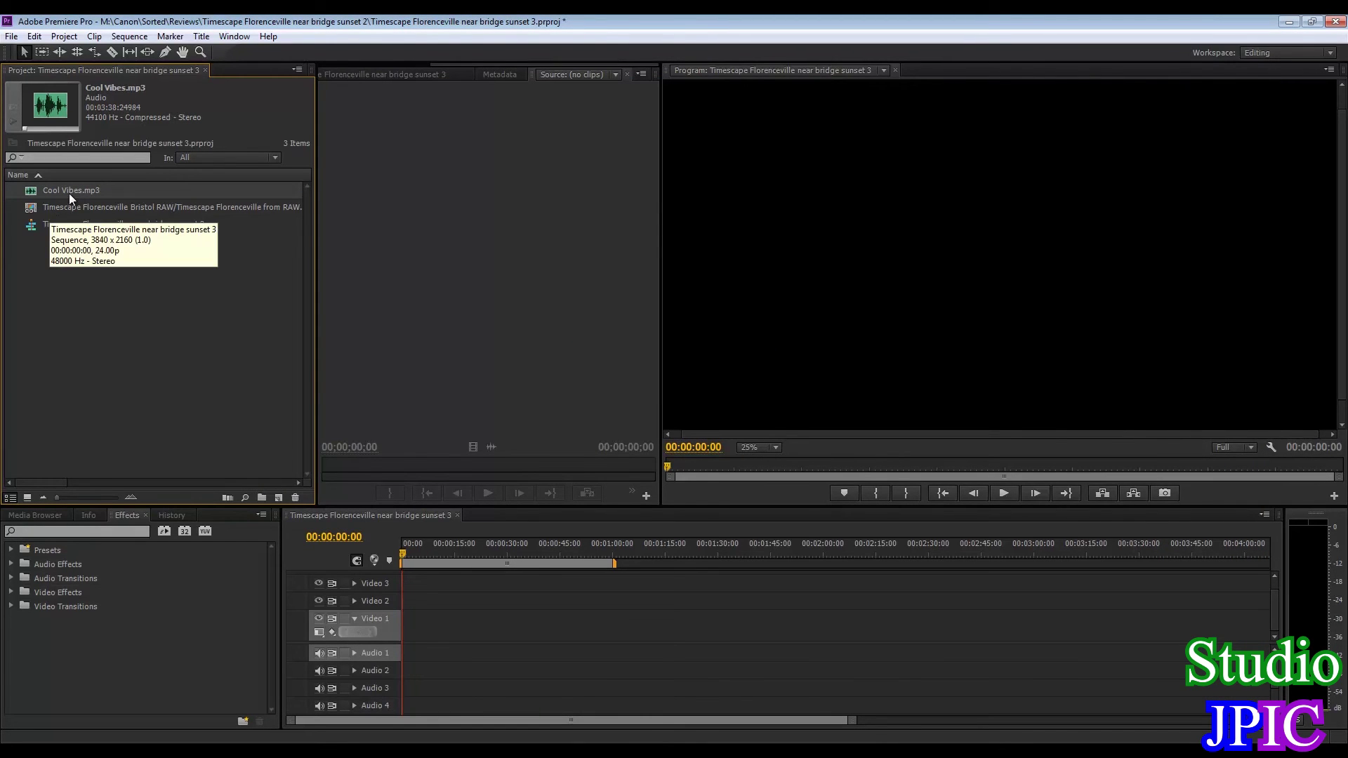
pyautogui.moveTo(69, 209); pyautogui.dragTo(334, 635)
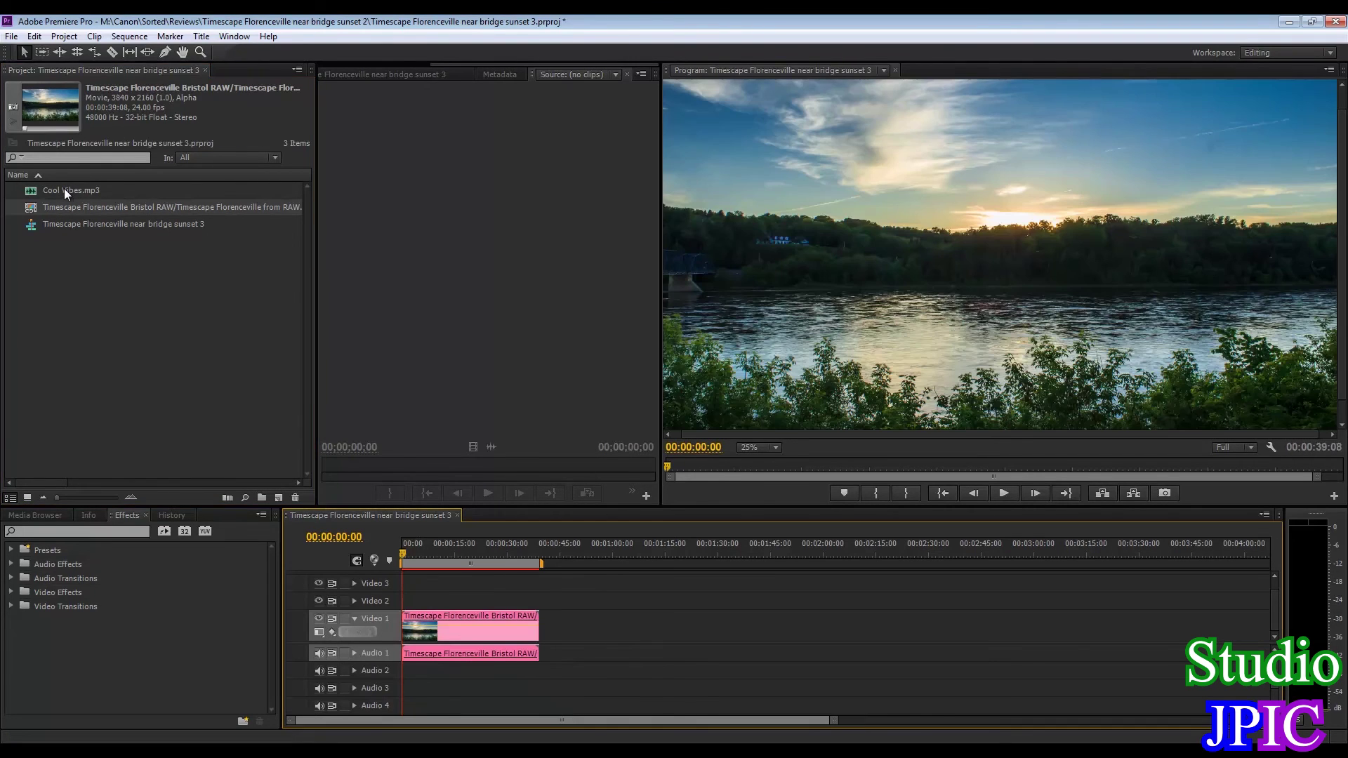
pyautogui.moveTo(64, 188); pyautogui.dragTo(376, 681)
# Trim Cool Vibes.mp3 on Audio 2 so it ends with the video clip, around 39 seconds
pyautogui.click(1150, 672)
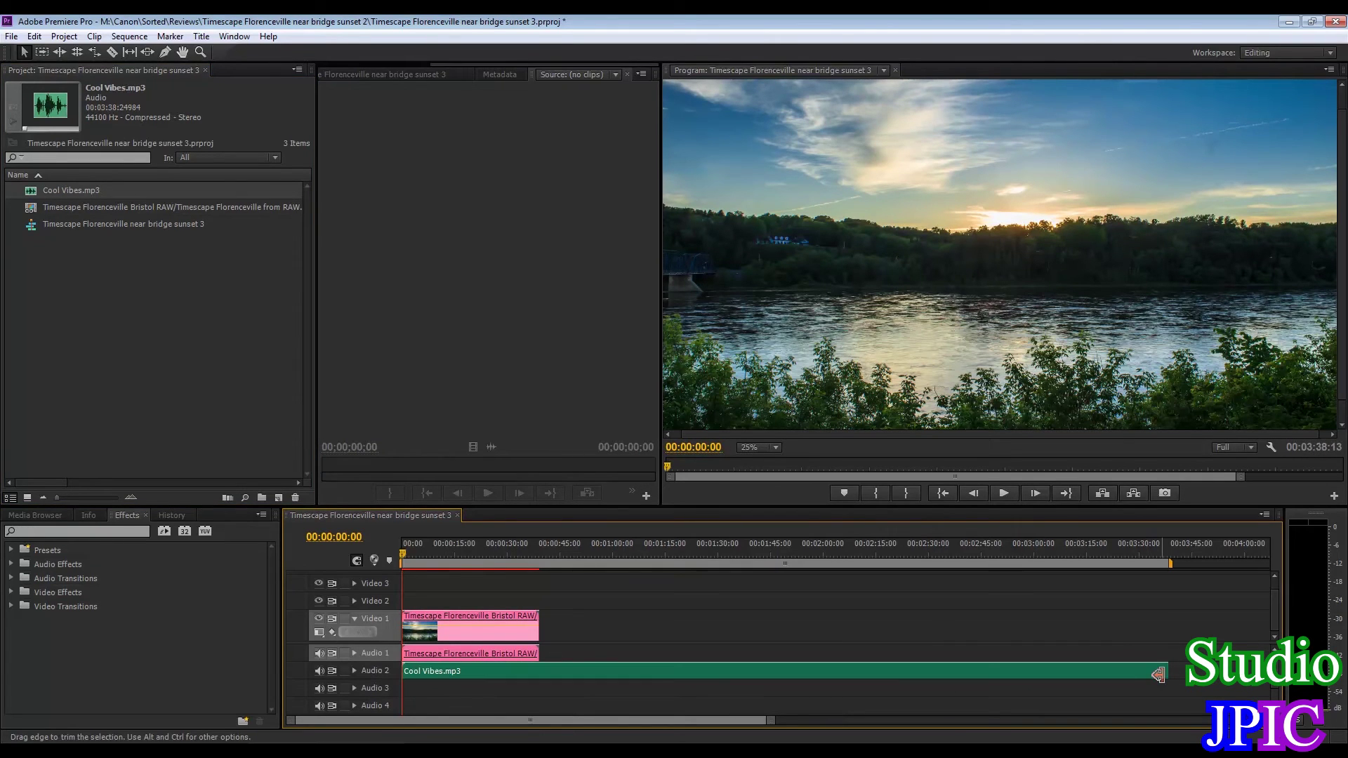
pyautogui.moveTo(1158, 674); pyautogui.dragTo(549, 678)
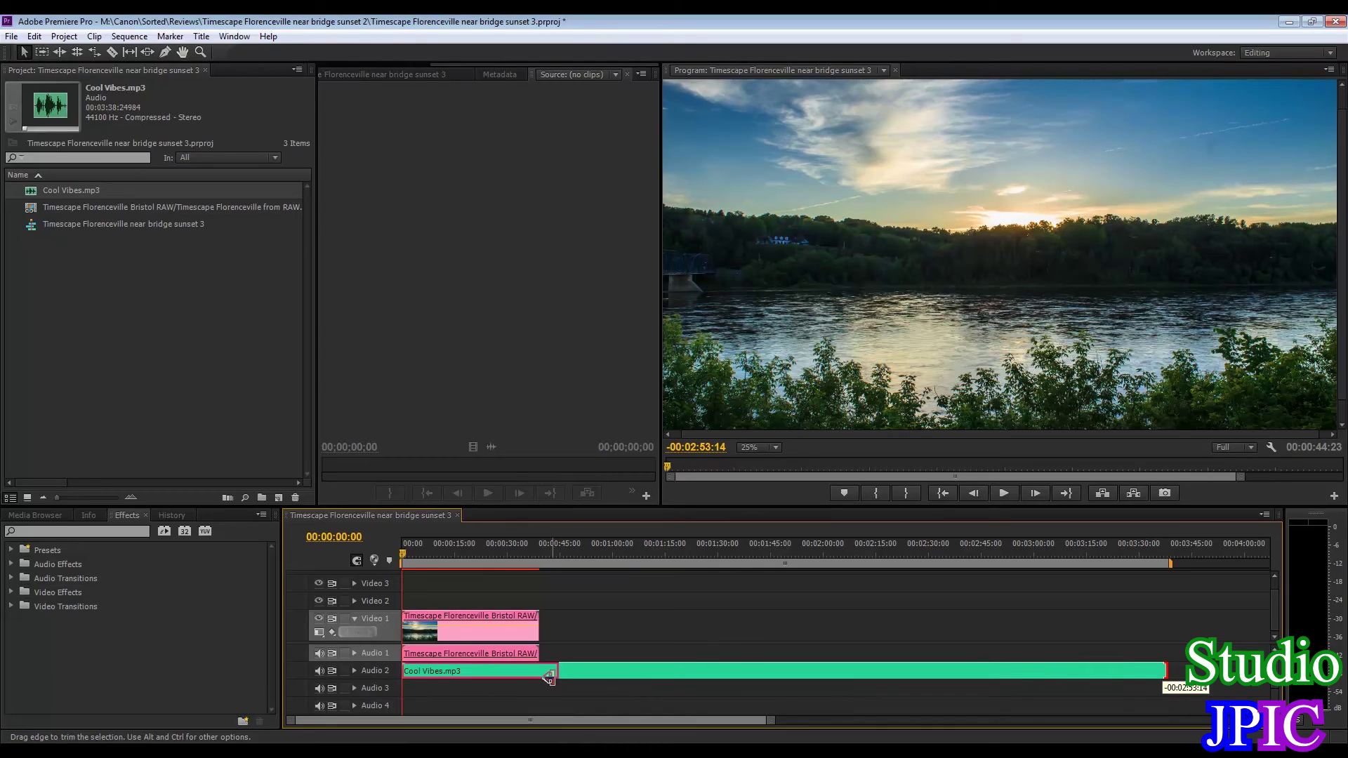
pyautogui.moveTo(549, 678); pyautogui.dragTo(531, 682)
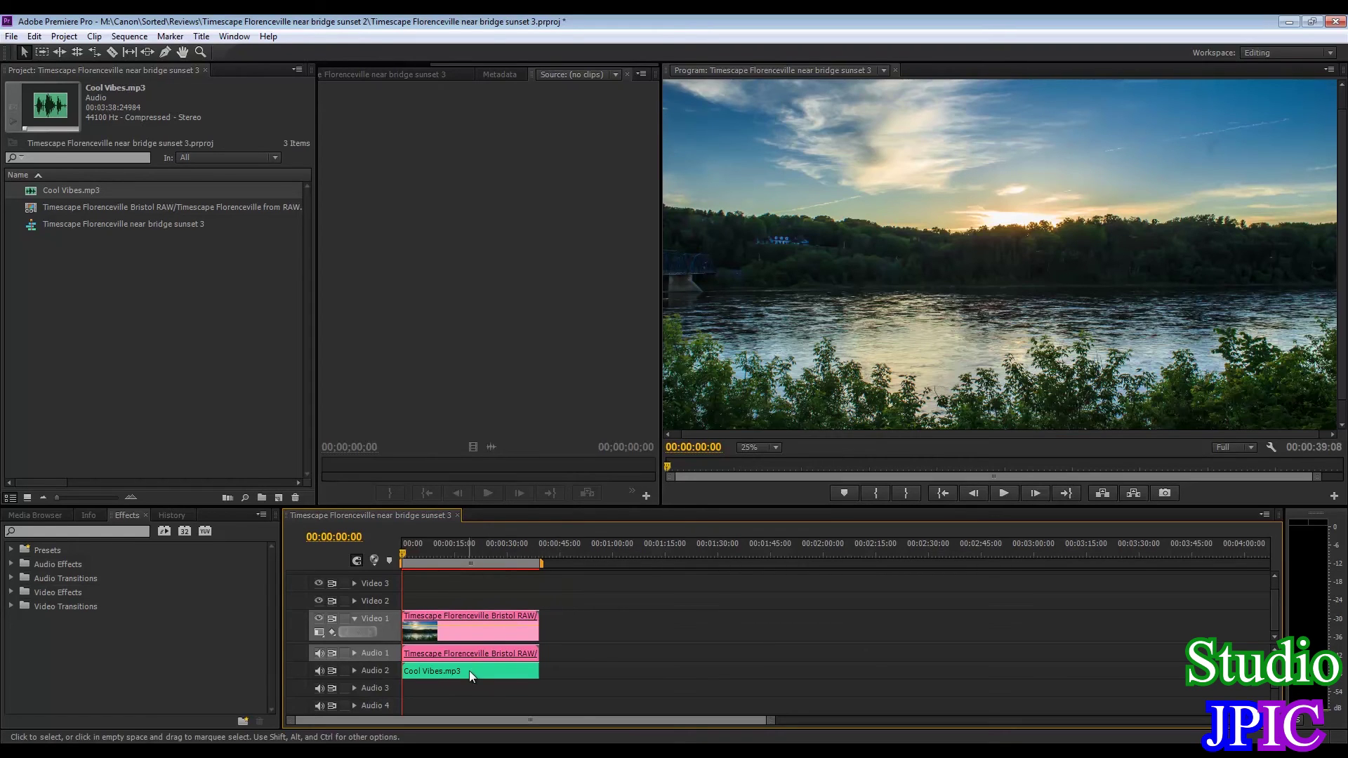
pyautogui.click(459, 556)
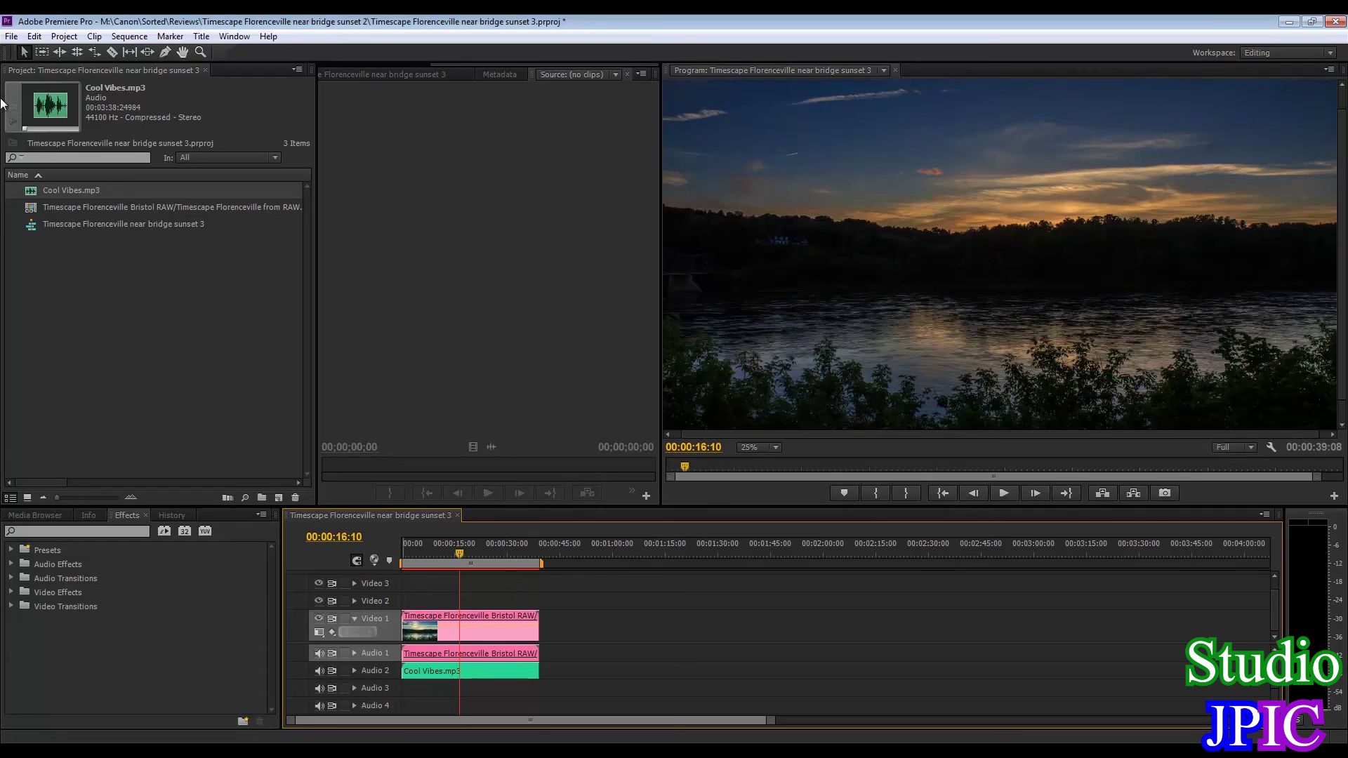
# Open the File menu to reach the export commands
pyautogui.click(13, 37)
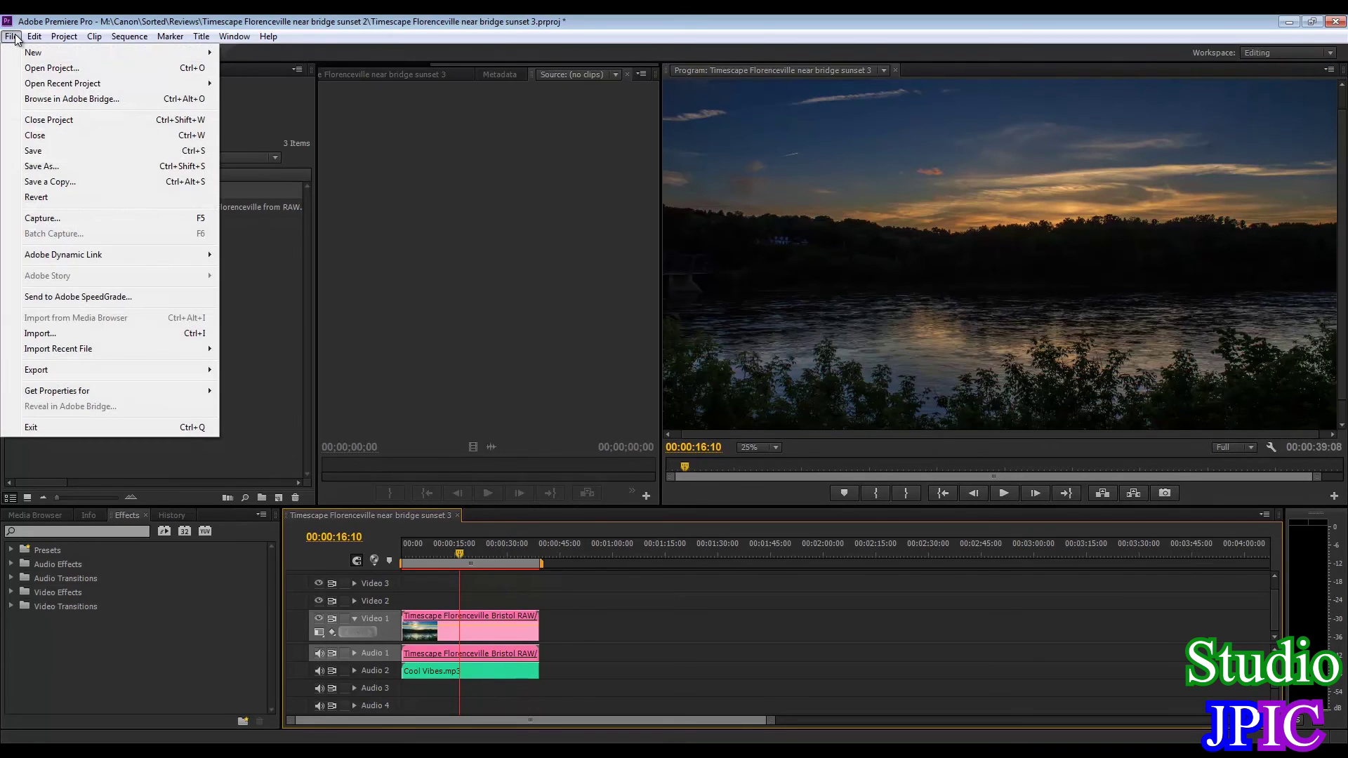
# Open Export Media settings with H.264 format and the YouTube HD 1080p 23.976 preset
pyautogui.moveTo(73, 372)
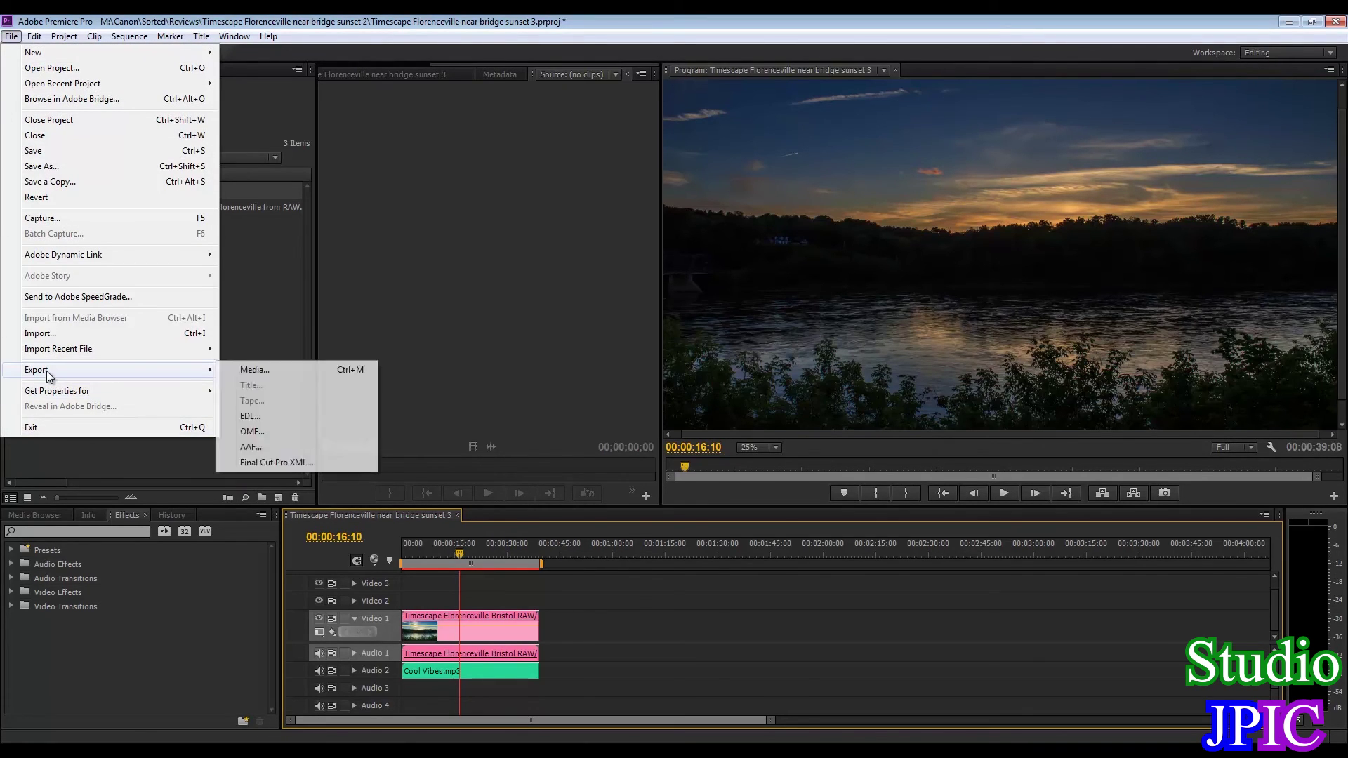
pyautogui.click(300, 369)
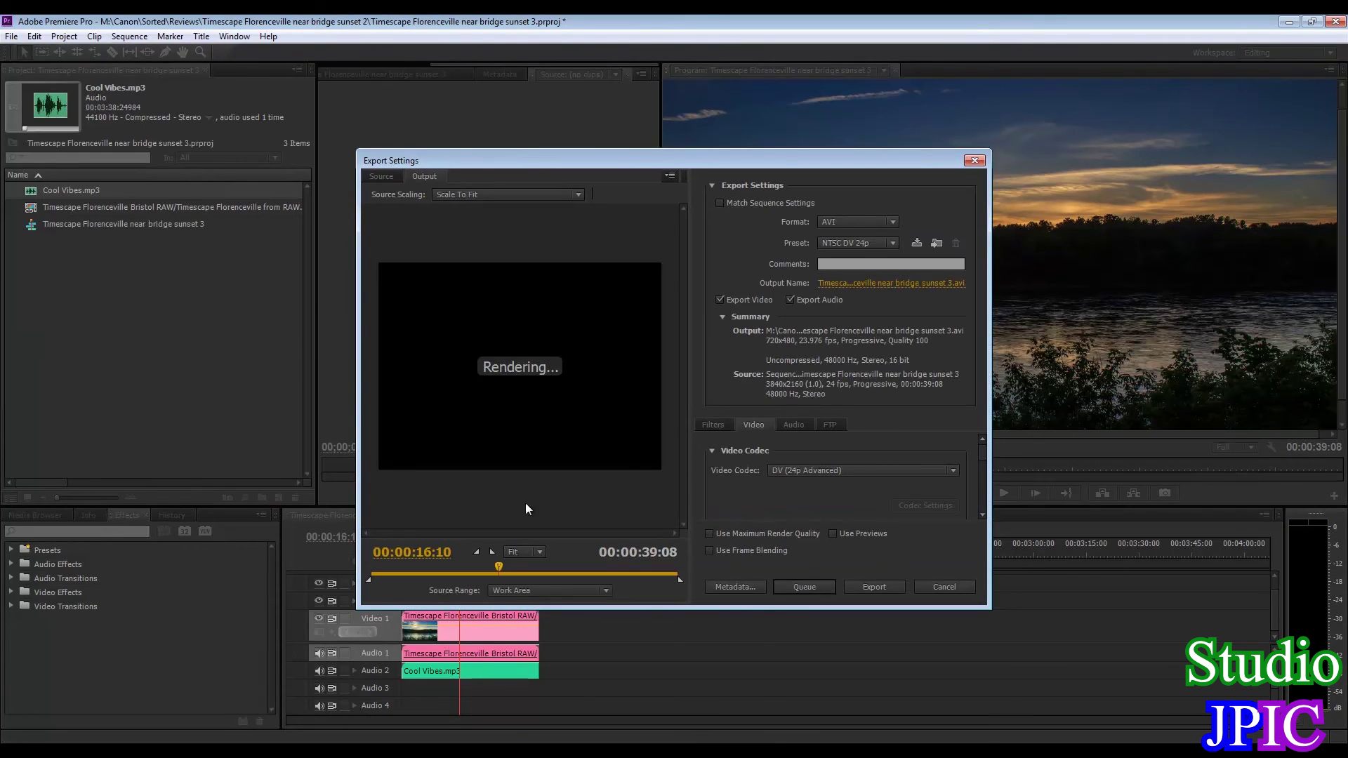
pyautogui.click(869, 221)
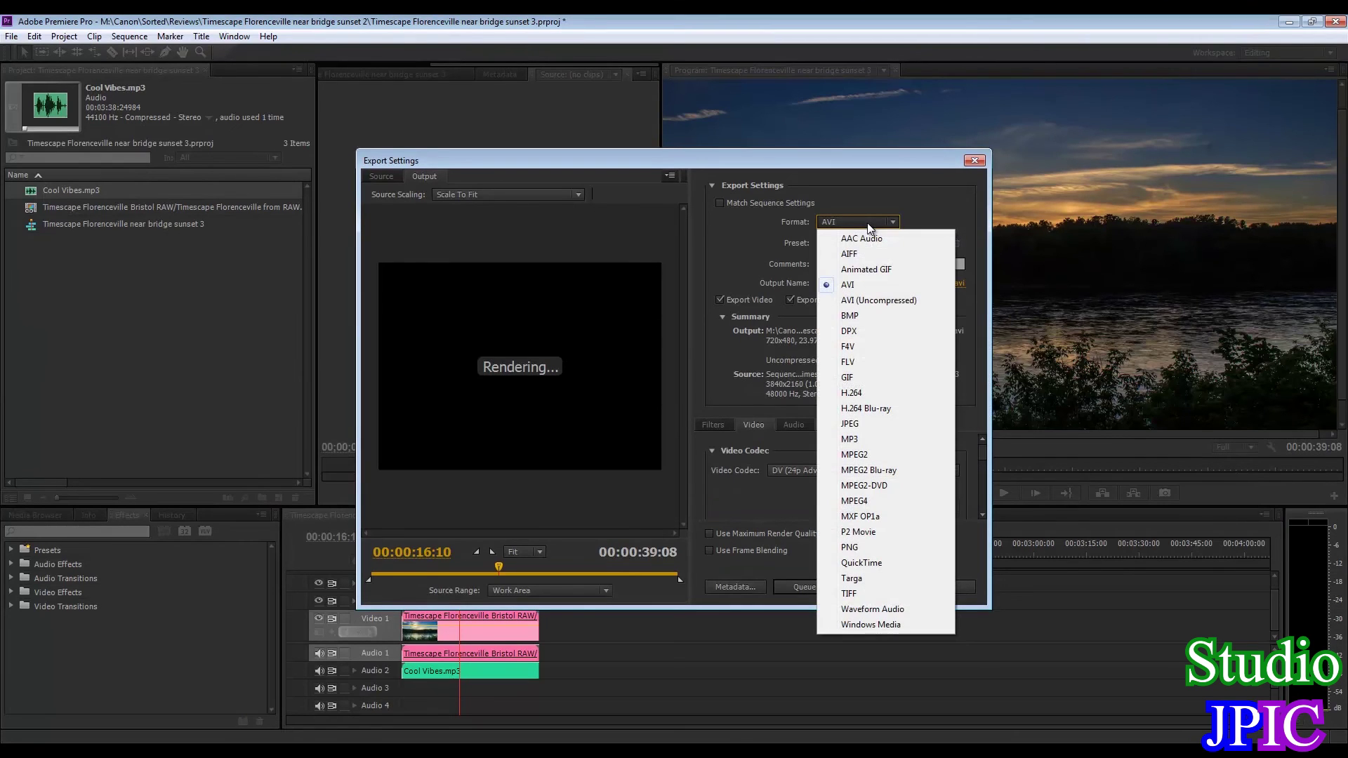
pyautogui.click(851, 393)
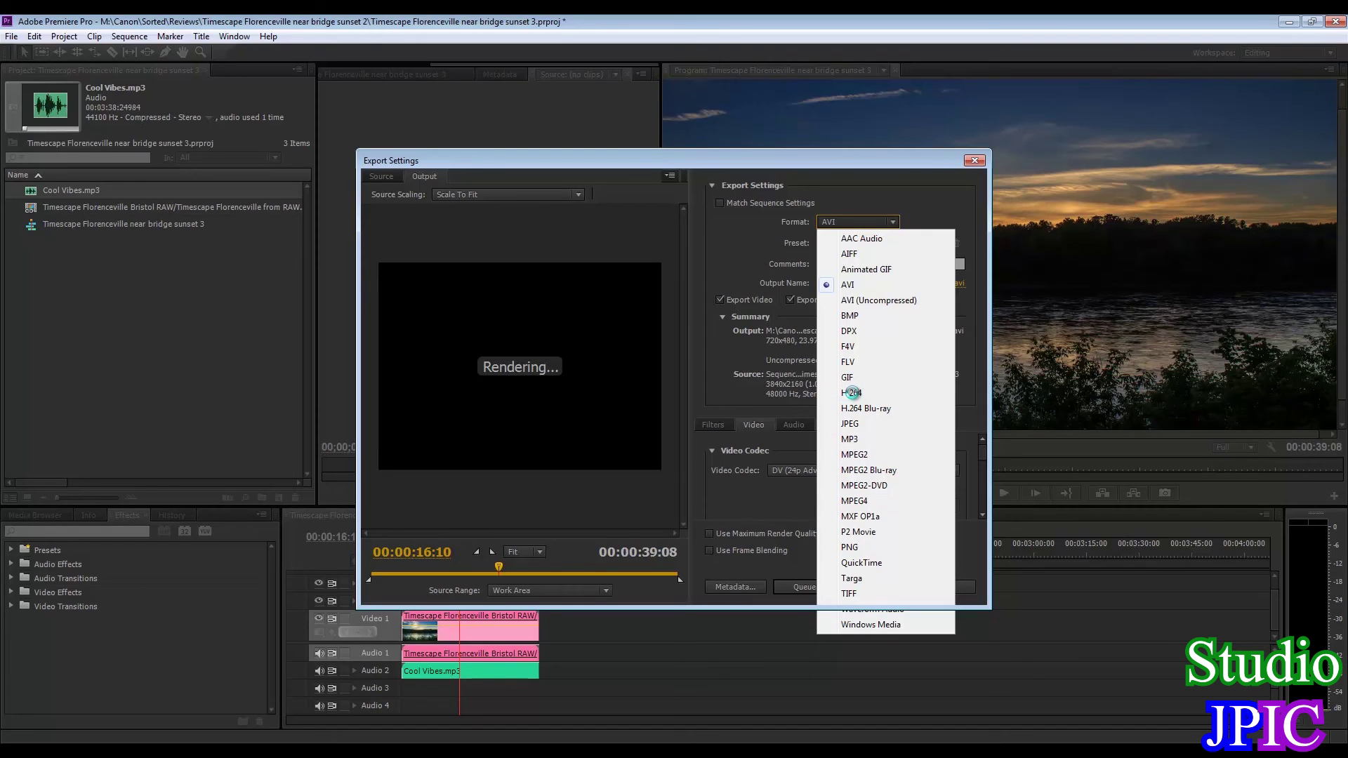
pyautogui.click(887, 244)
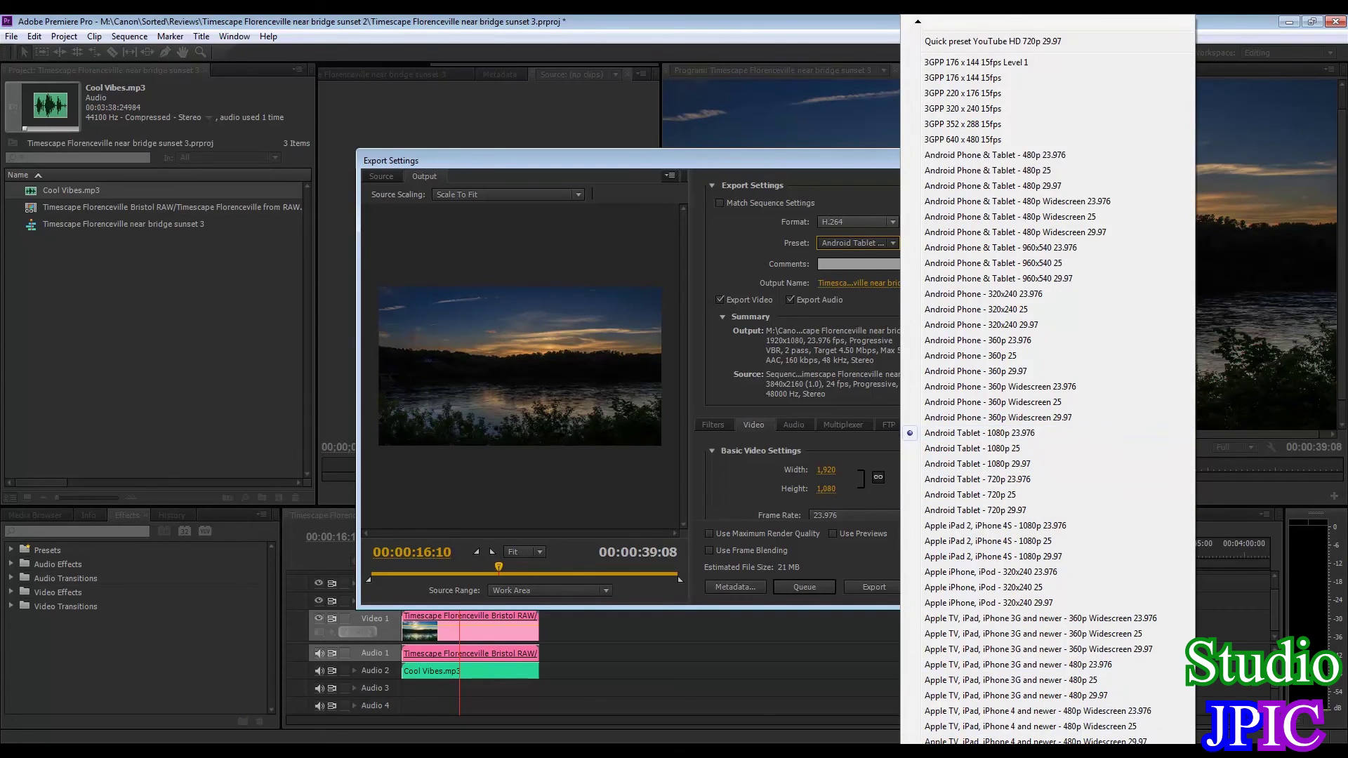
pyautogui.scroll(-1, 997, 730)
pyautogui.scroll(-9, 997, 730)
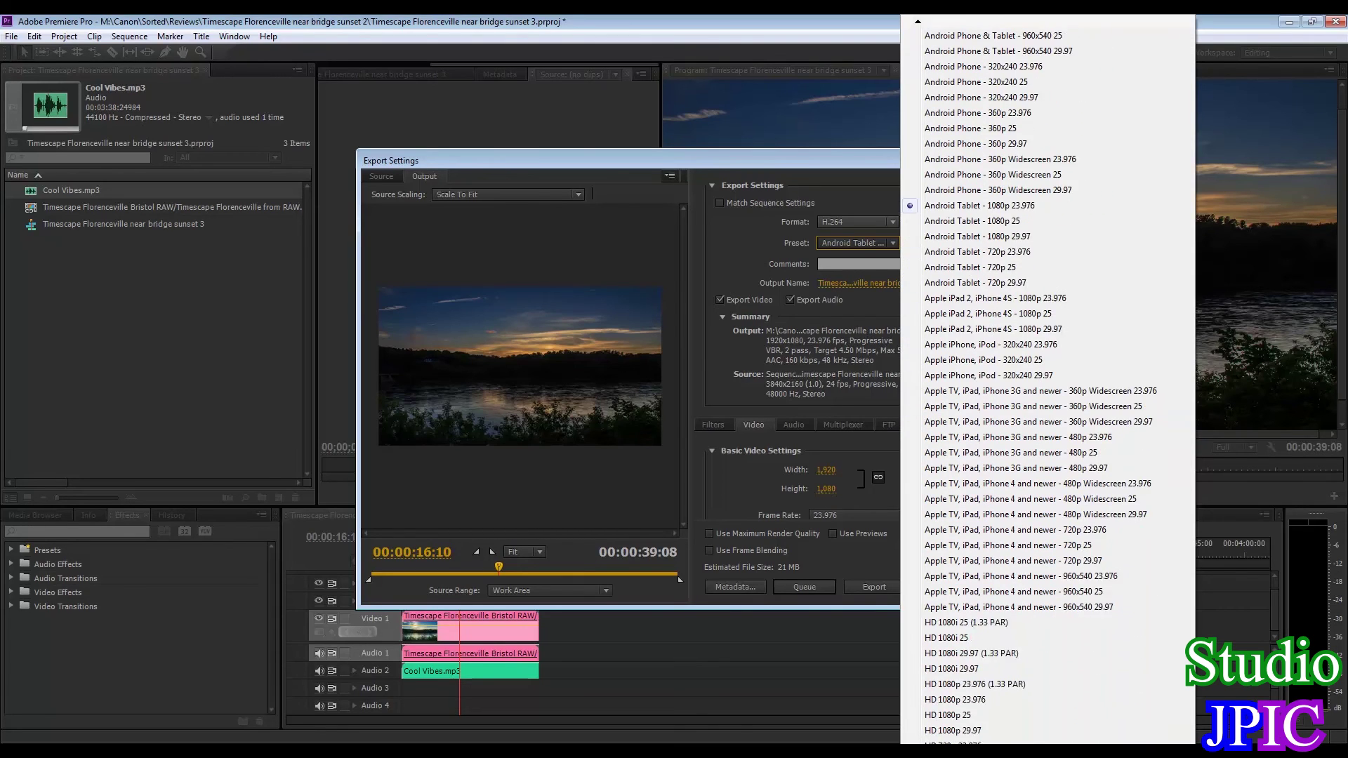
pyautogui.scroll(-9, 997, 730)
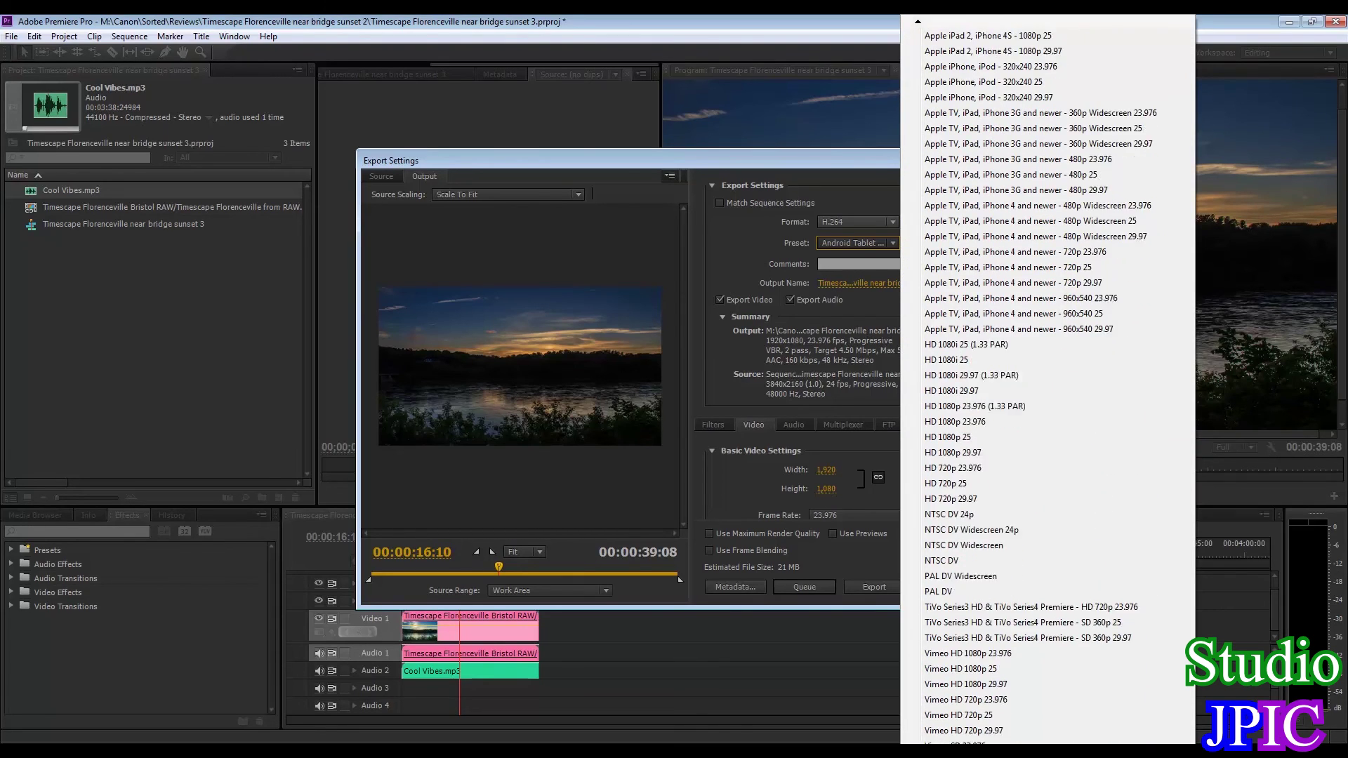
pyautogui.scroll(-8, 997, 730)
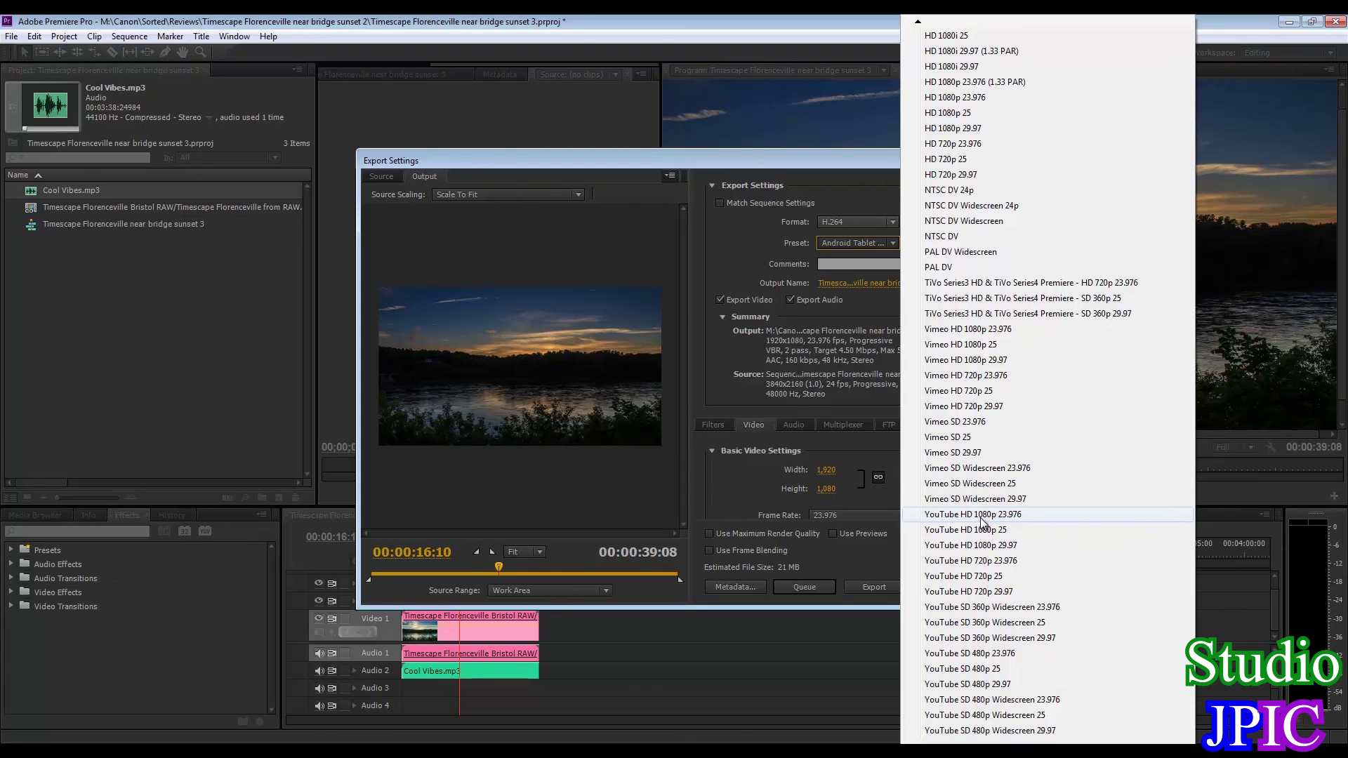
pyautogui.click(980, 517)
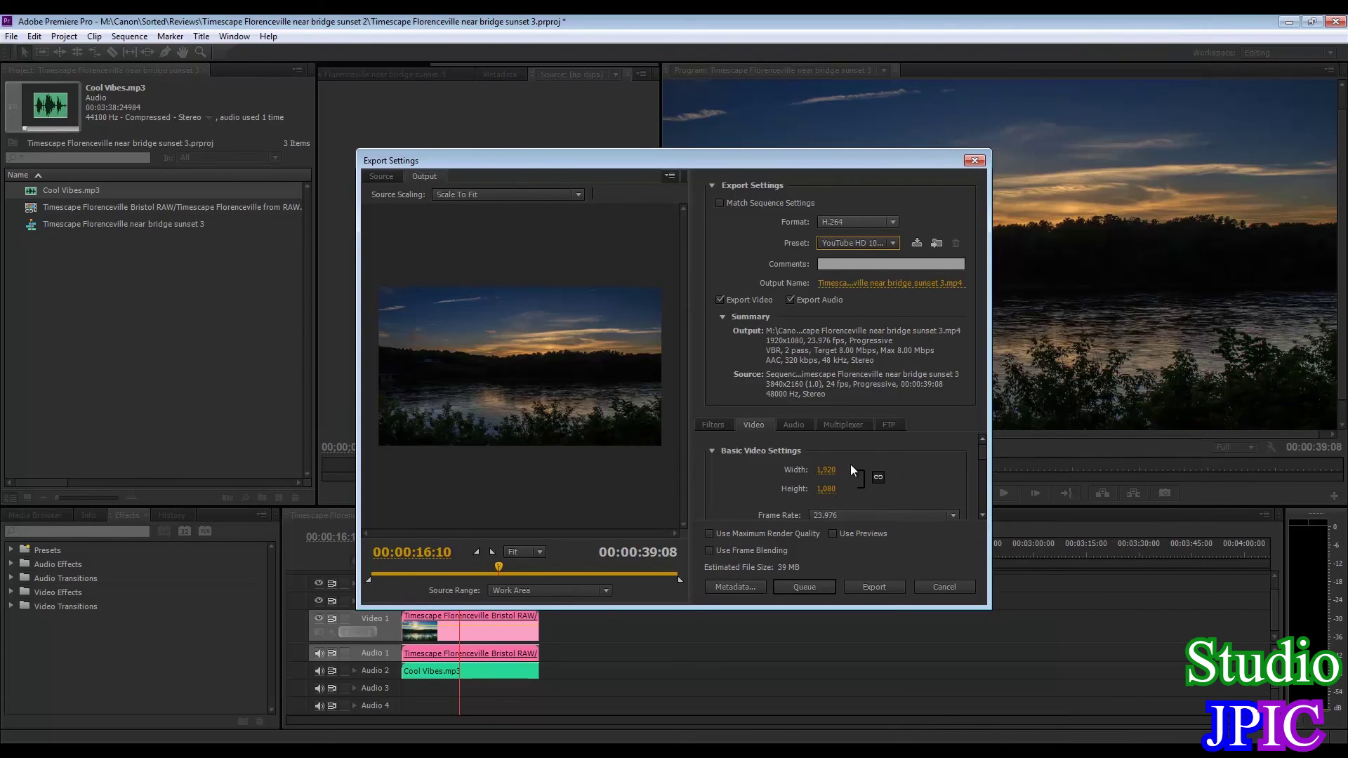
# Set the H.264 encoding level to 5.1 and the export frame rate to 24 fps
pyautogui.scroll(-2, 746, 487)
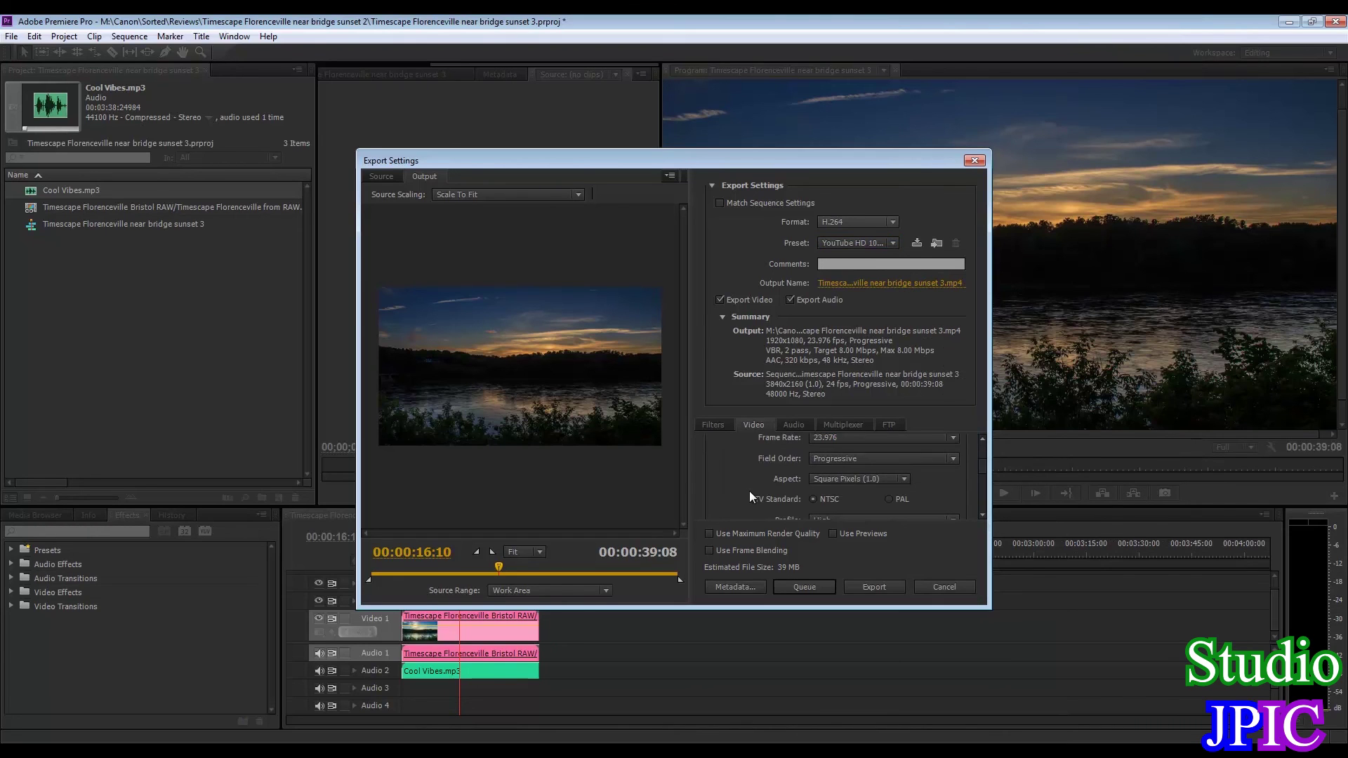
pyautogui.scroll(-1, 749, 494)
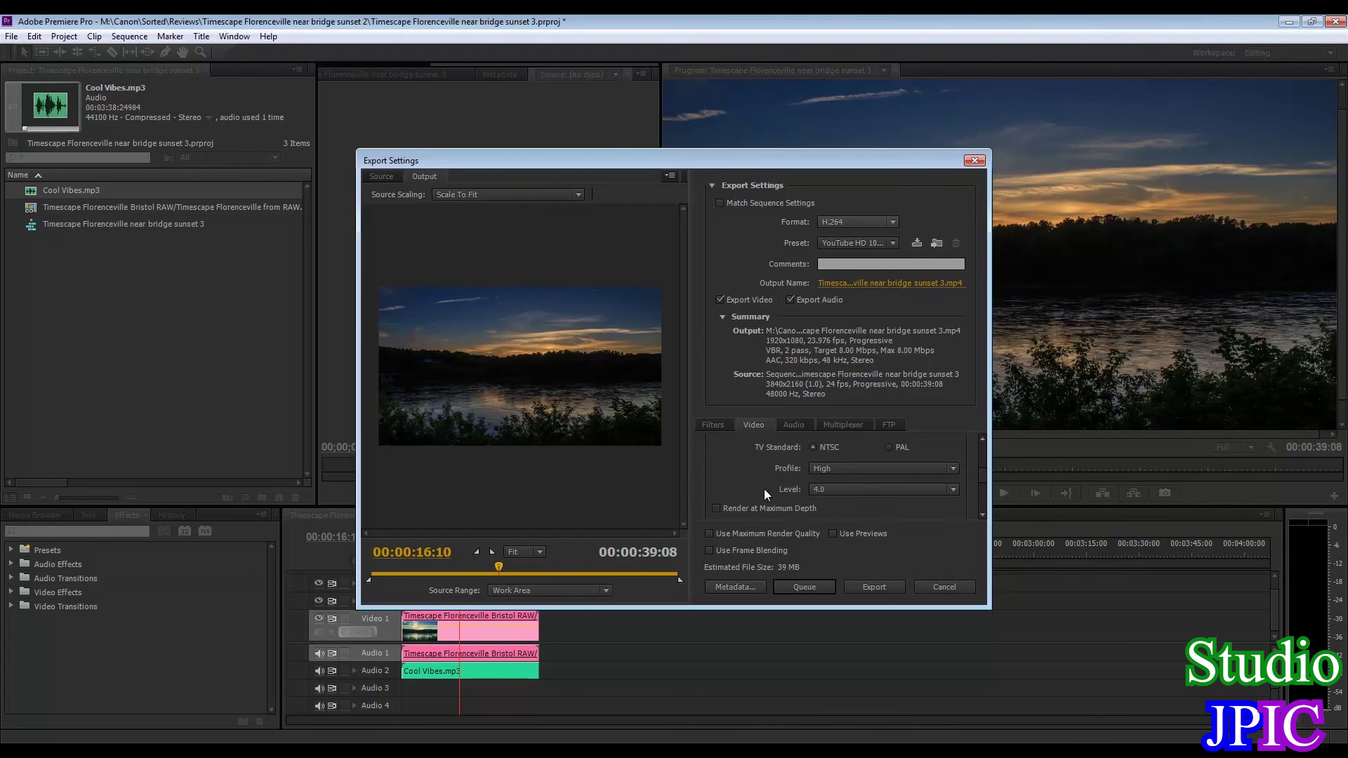
pyautogui.click(843, 492)
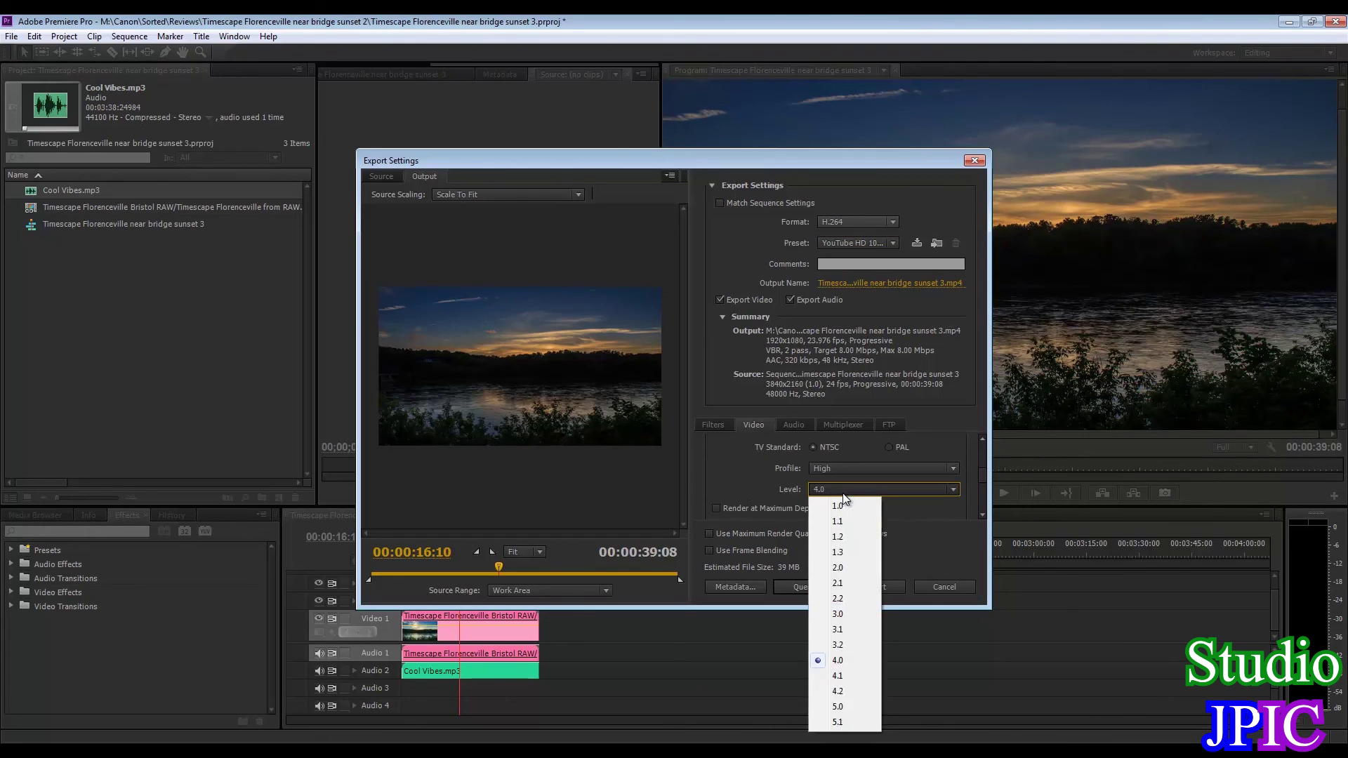
pyautogui.click(840, 721)
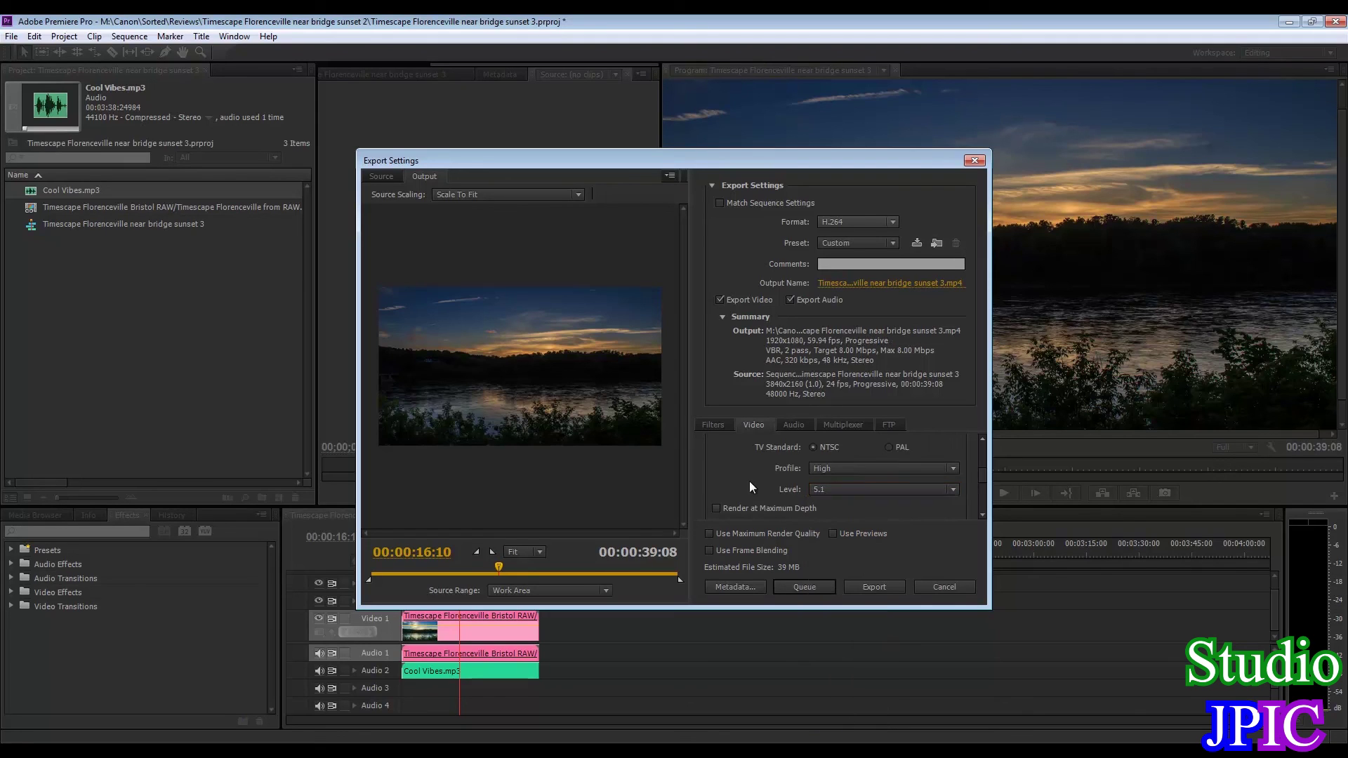
pyautogui.scroll(1, 749, 481)
pyautogui.scroll(1, 751, 482)
pyautogui.scroll(1, 820, 479)
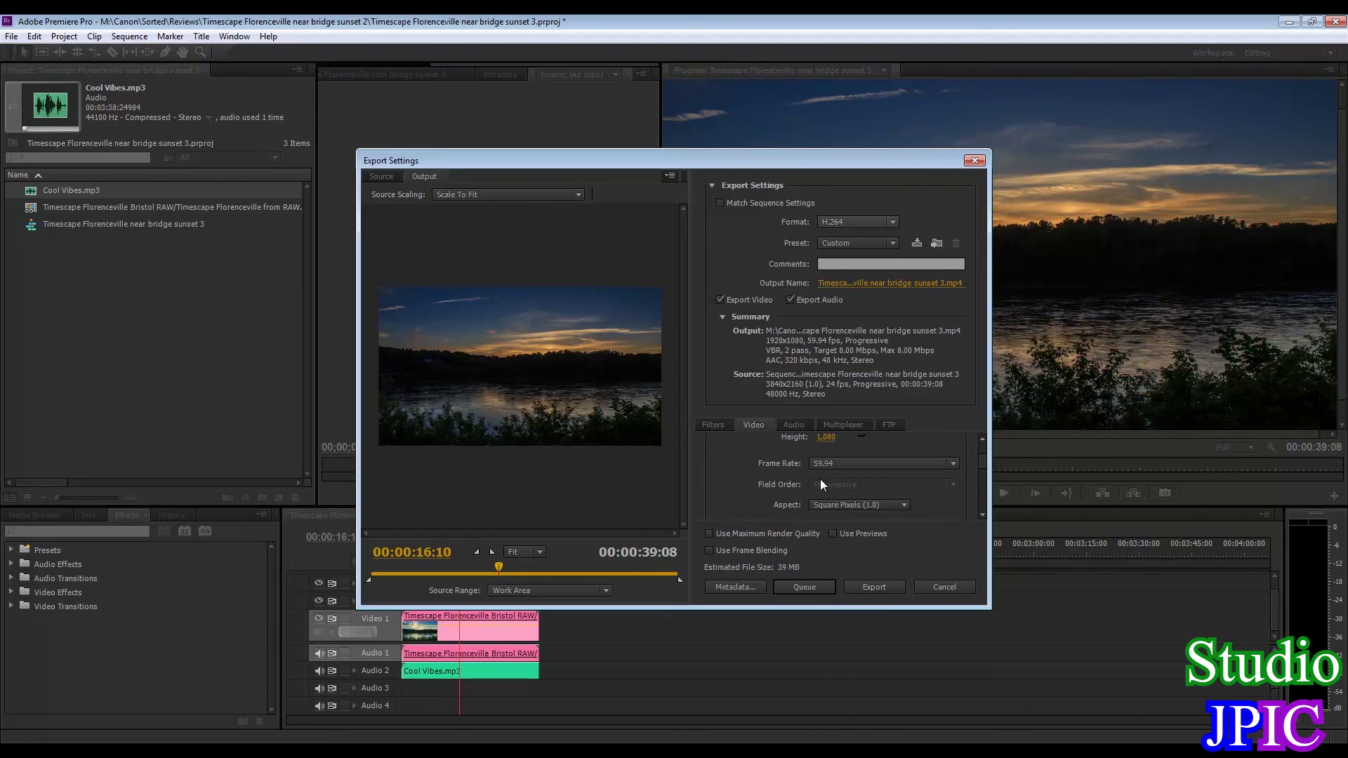
pyautogui.click(848, 466)
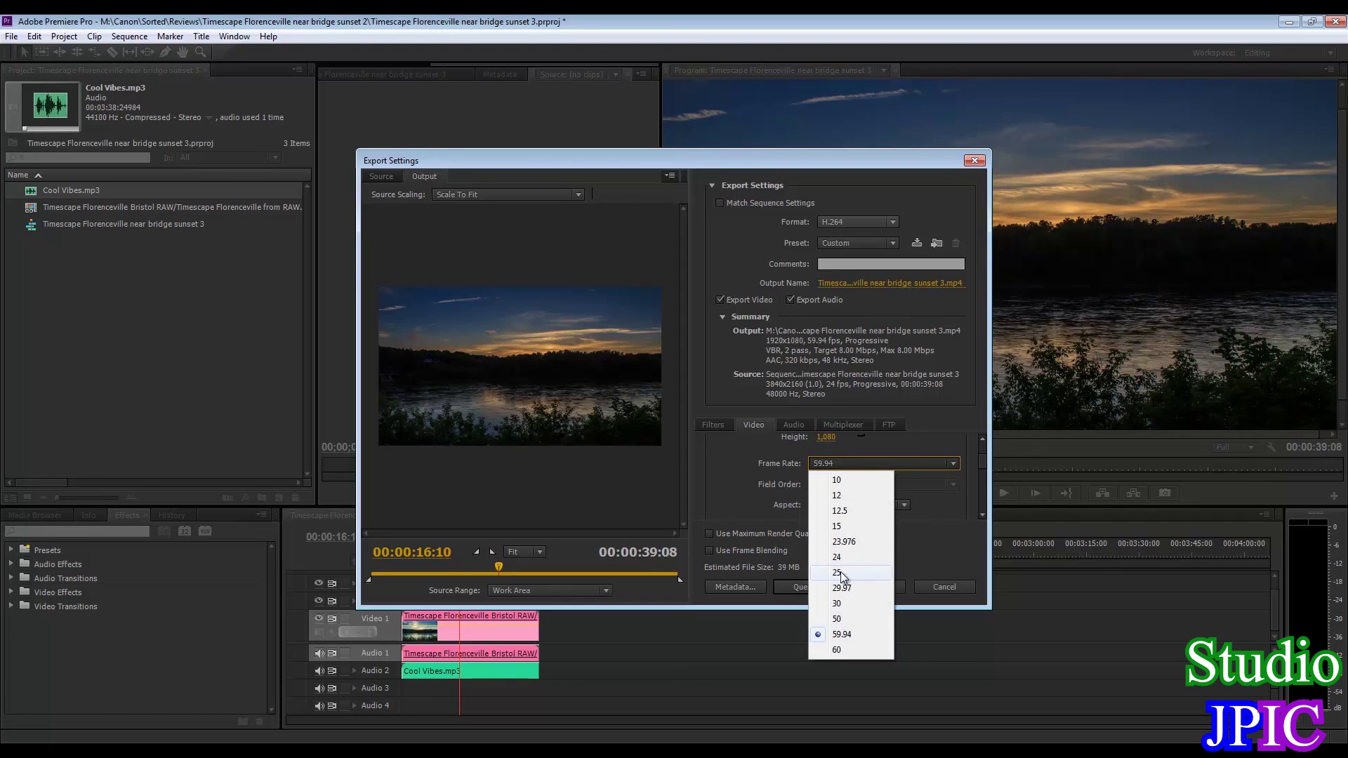
pyautogui.click(814, 556)
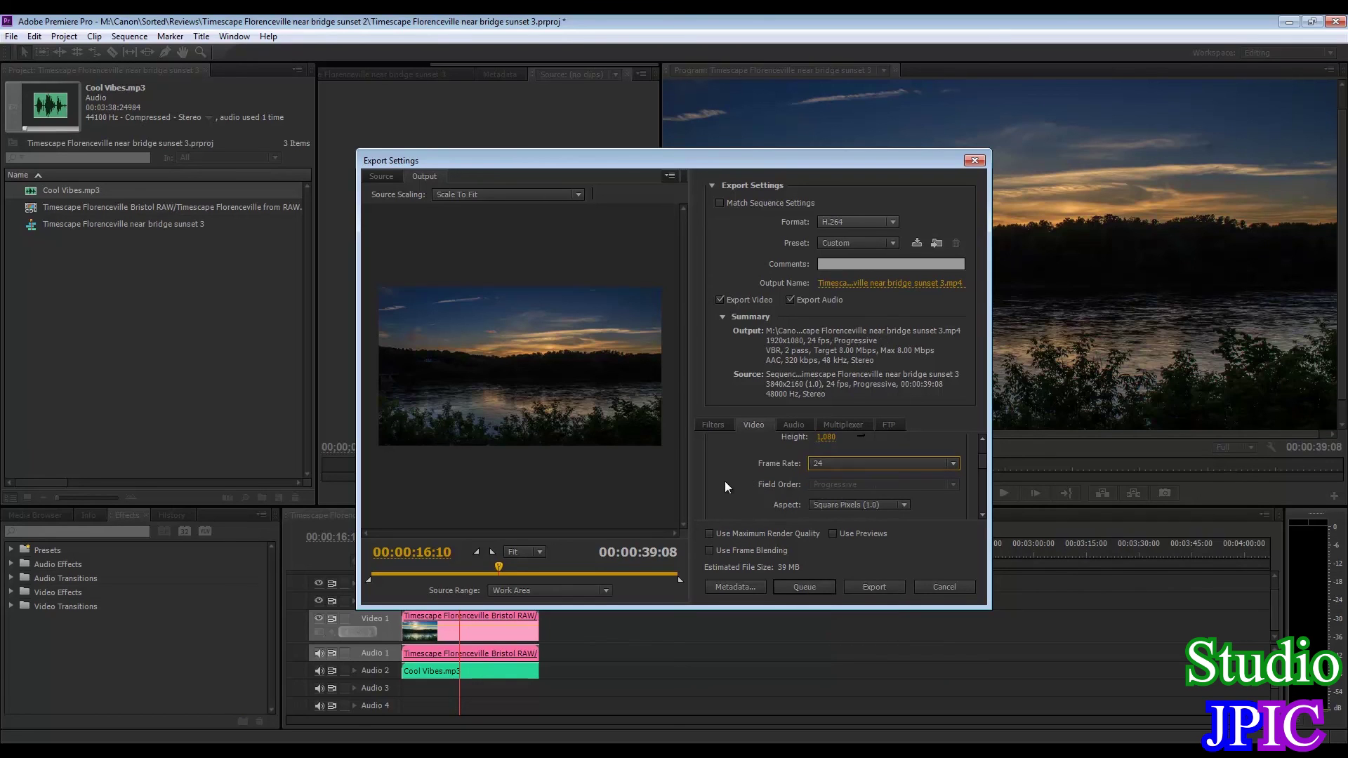
# Set the output width to 3840 (height 2160) and bring up the output file's Save As dialog
pyautogui.scroll(2, 730, 486)
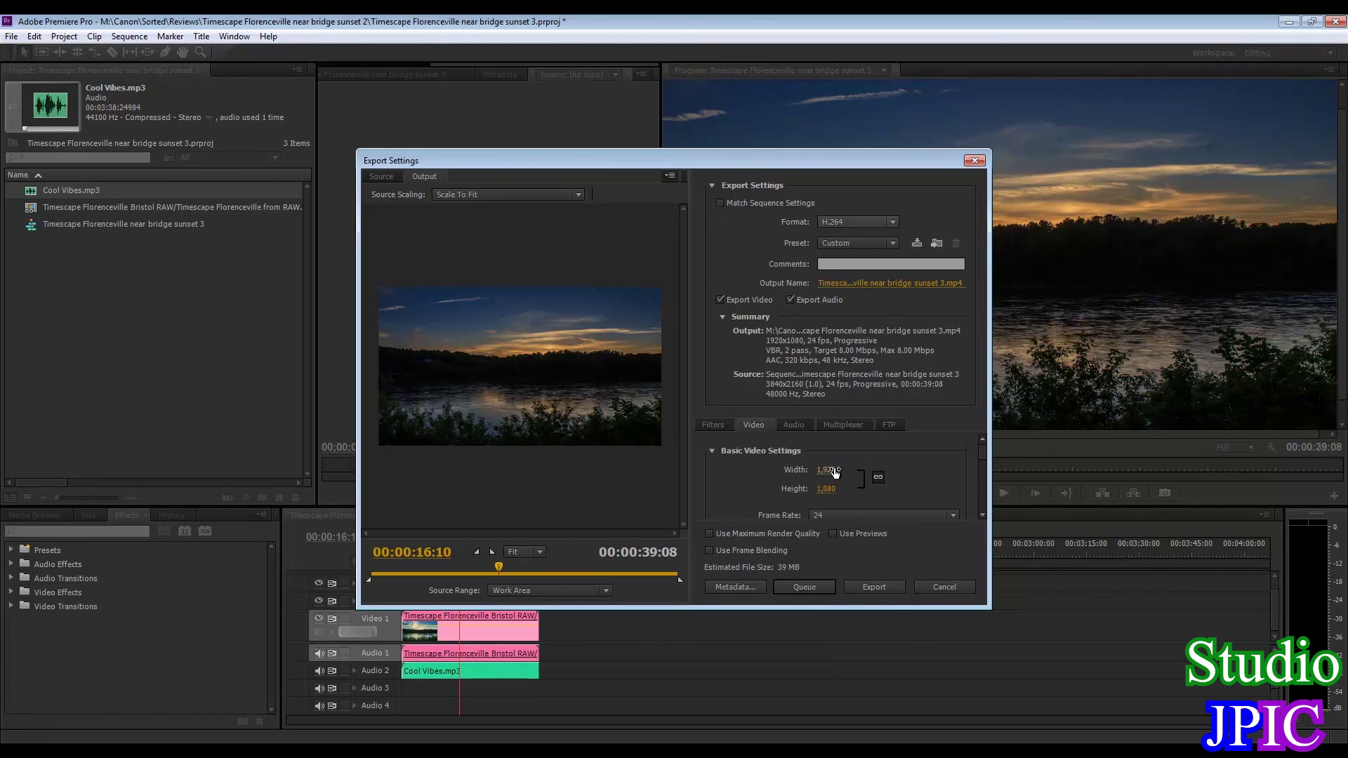
pyautogui.click(834, 471)
pyautogui.write('3,840')
pyautogui.press('Return')
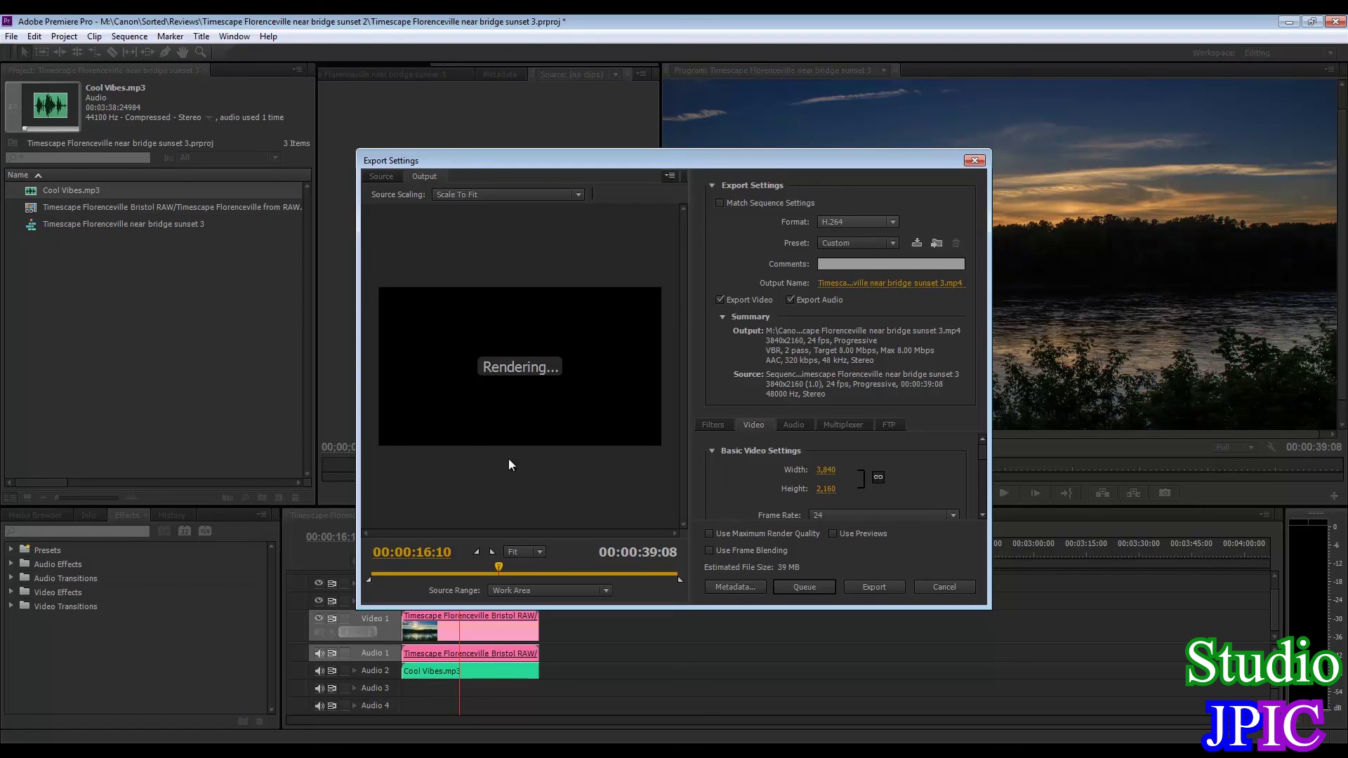
pyautogui.click(898, 283)
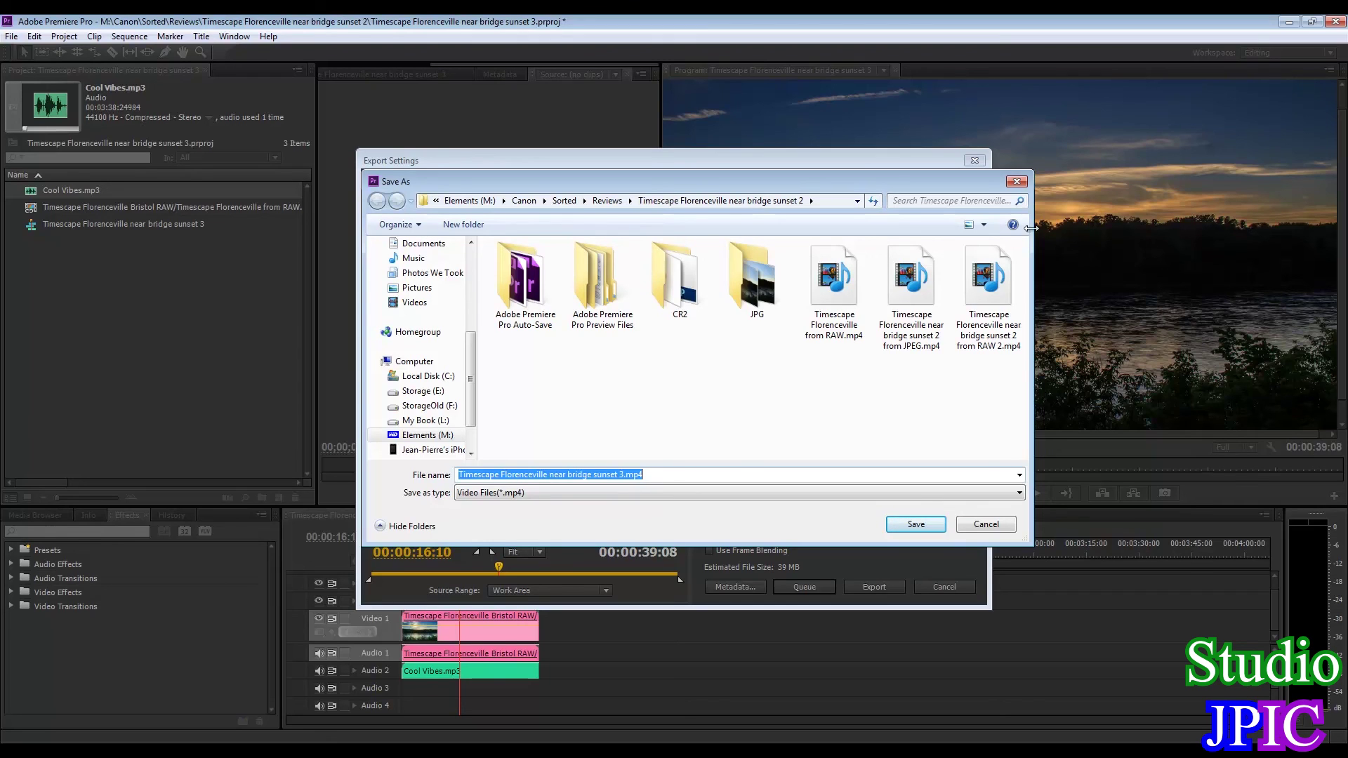
# Confirm the output file 'Timescape Florenceville near bridge sunset 3.mp4' and start the 4K H.264 export
pyautogui.click(1017, 181)
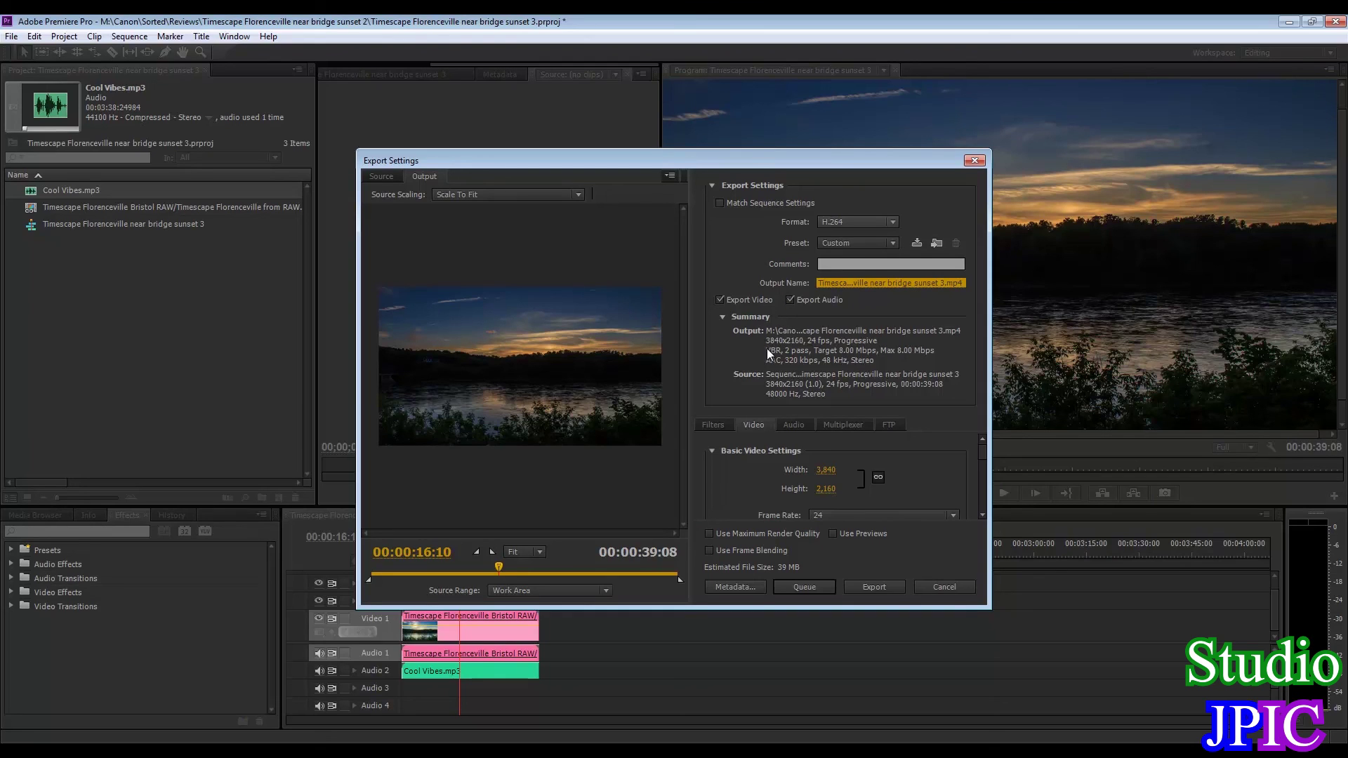
pyautogui.click(876, 585)
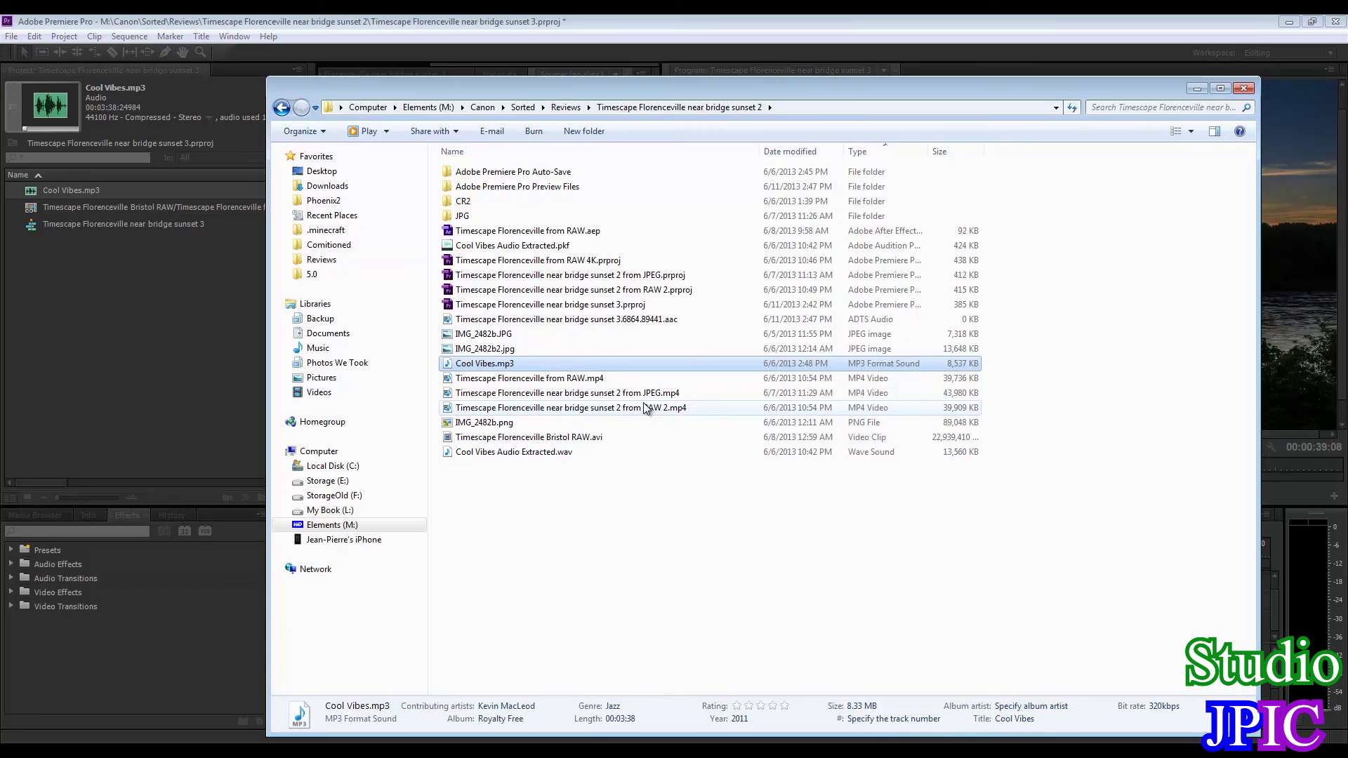
pyautogui.click(641, 408)
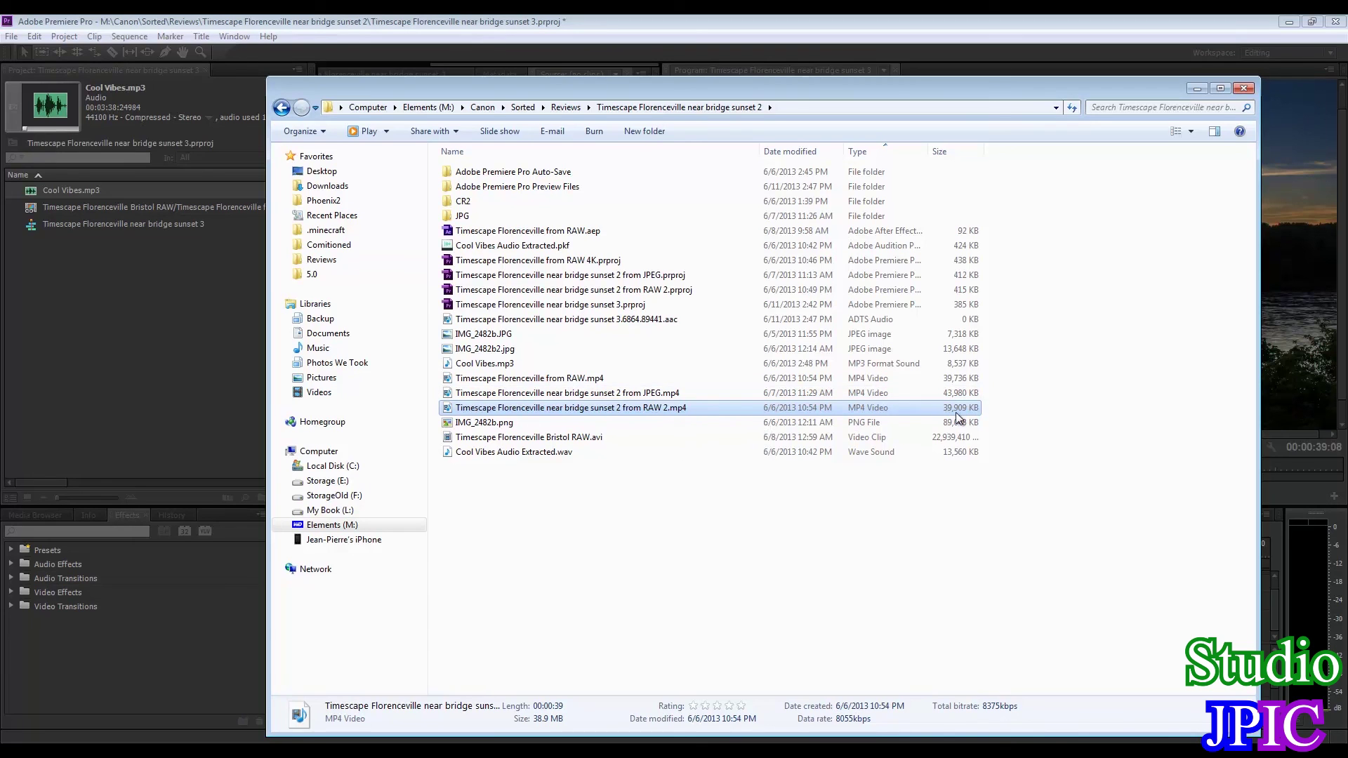
pyautogui.doubleClick(461, 201)
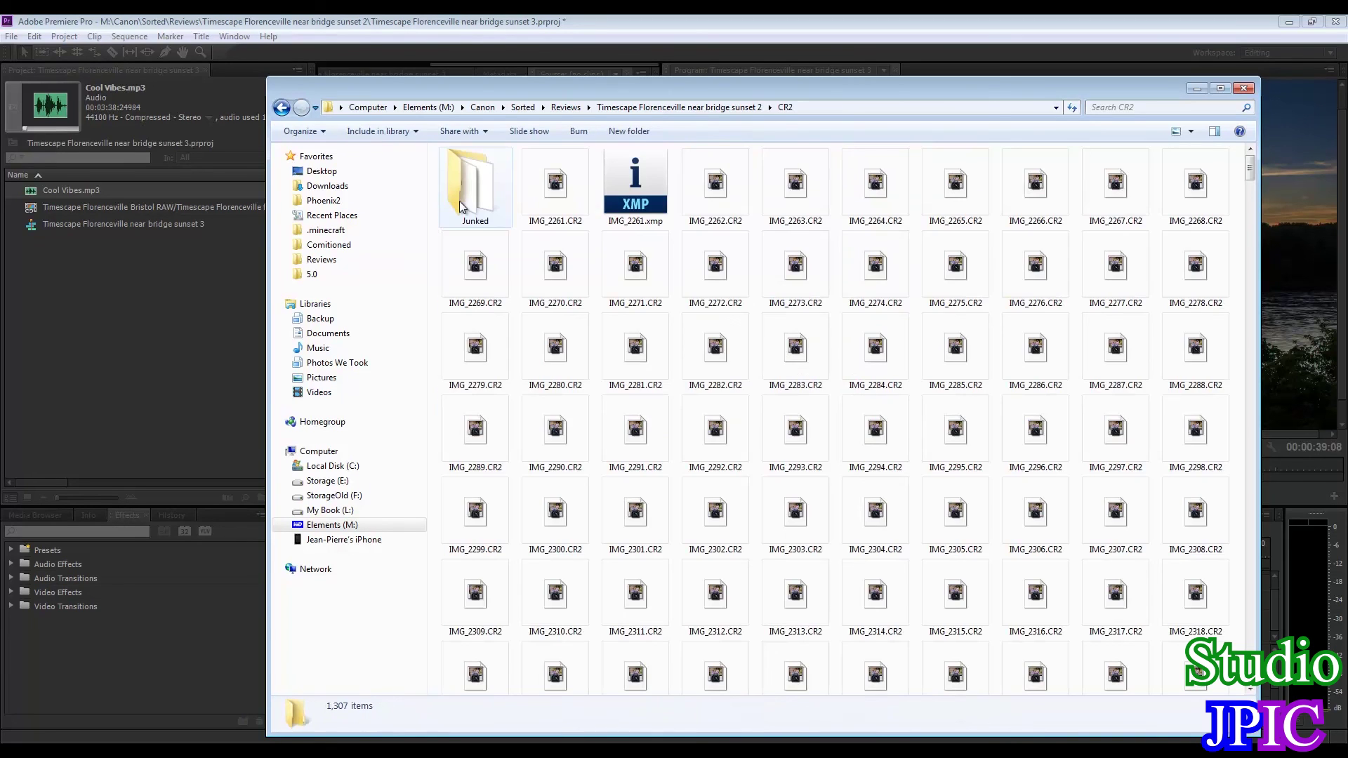
pyautogui.click(570, 223)
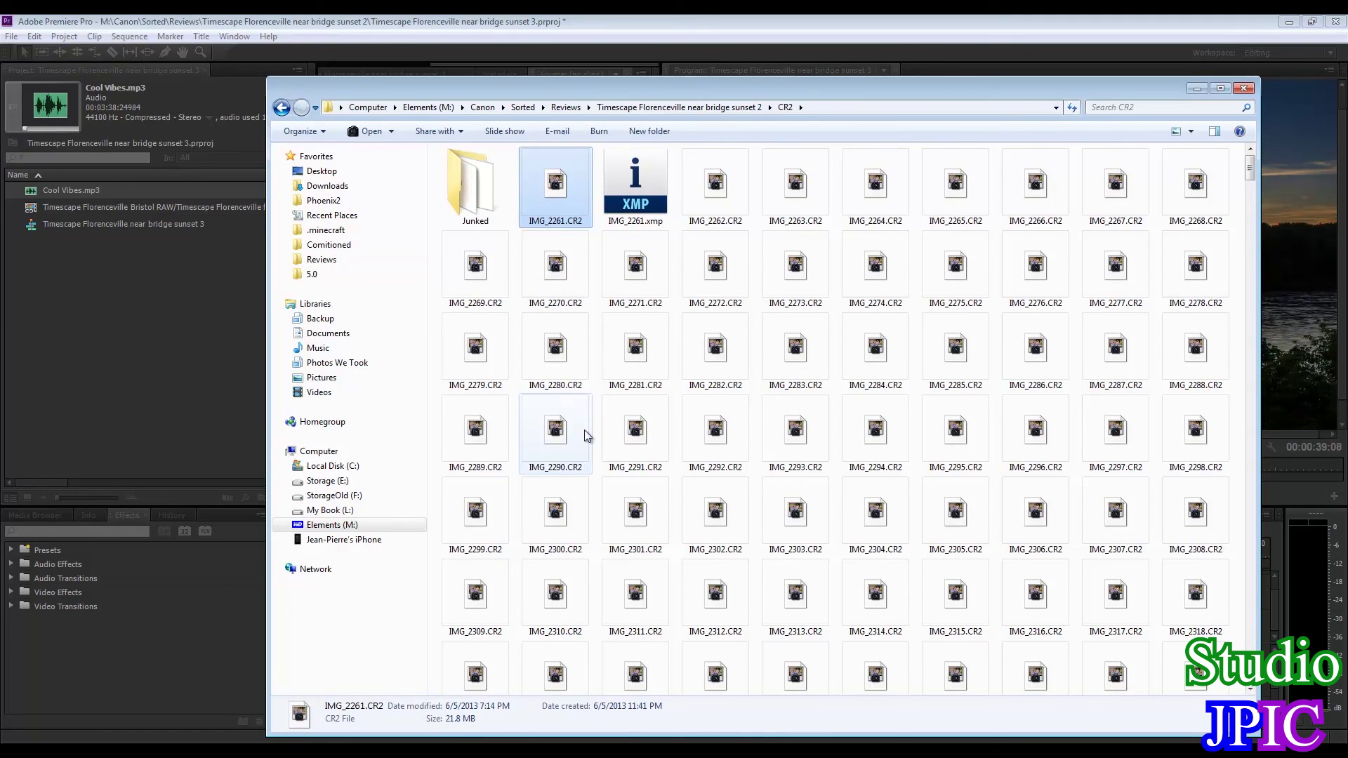
pyautogui.press('BackSpace')
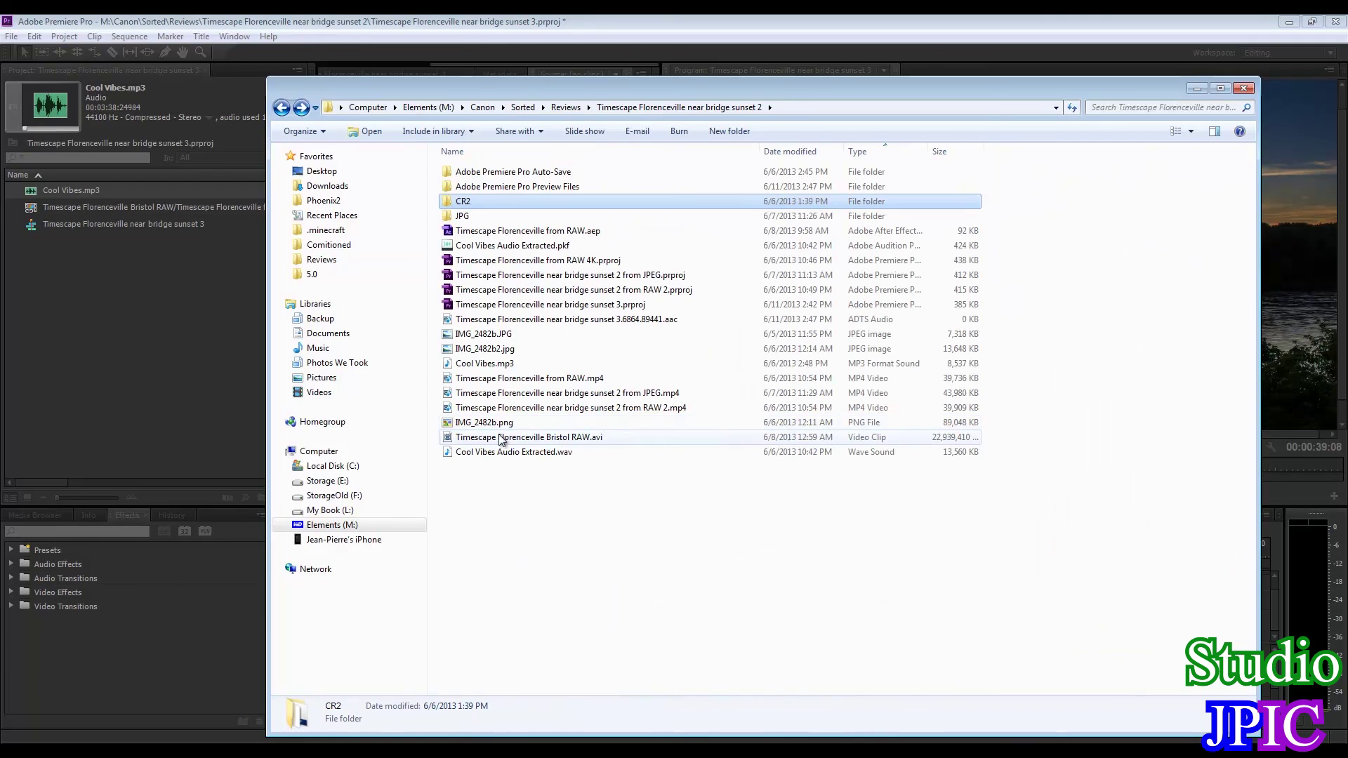
# Select the Timescape Florenceville Bristol RAW.avi clip after the export windows close
pyautogui.click(501, 438)
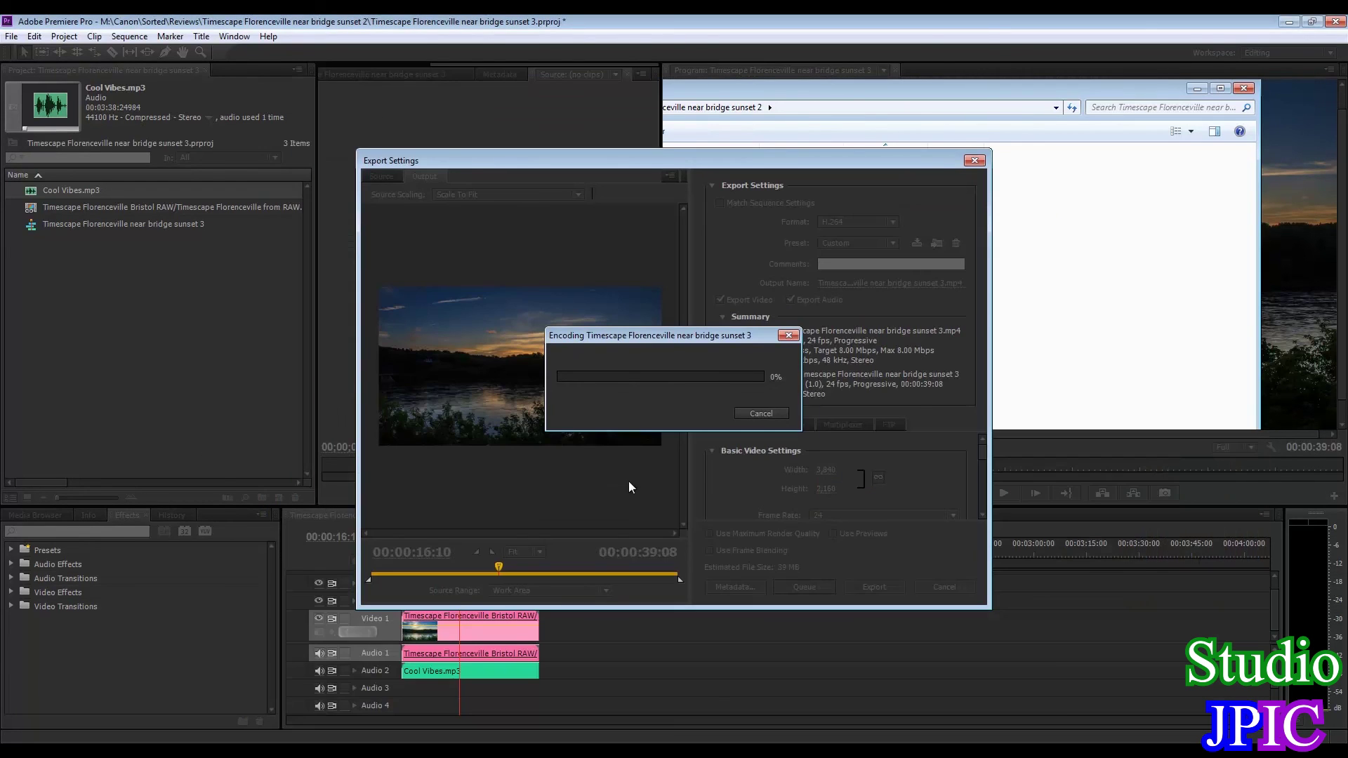
pyautogui.click(770, 415)
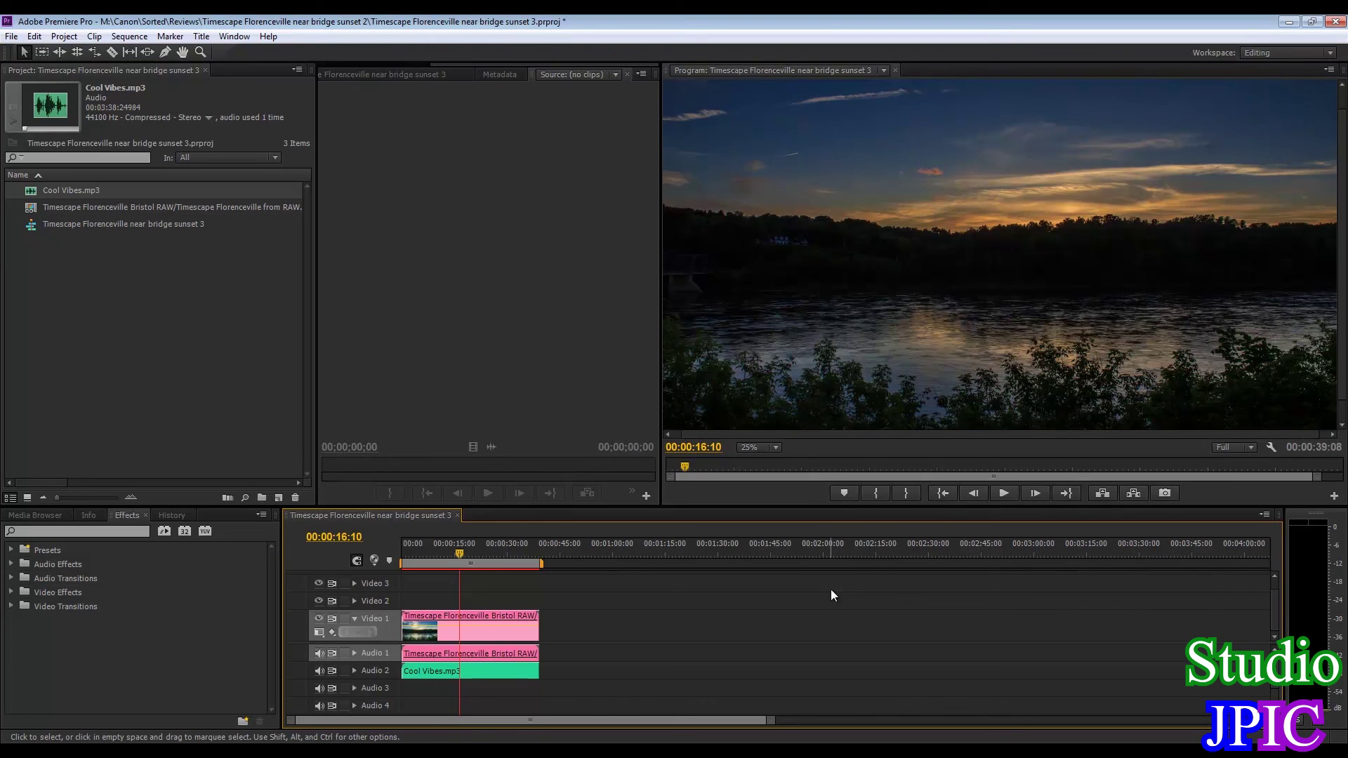